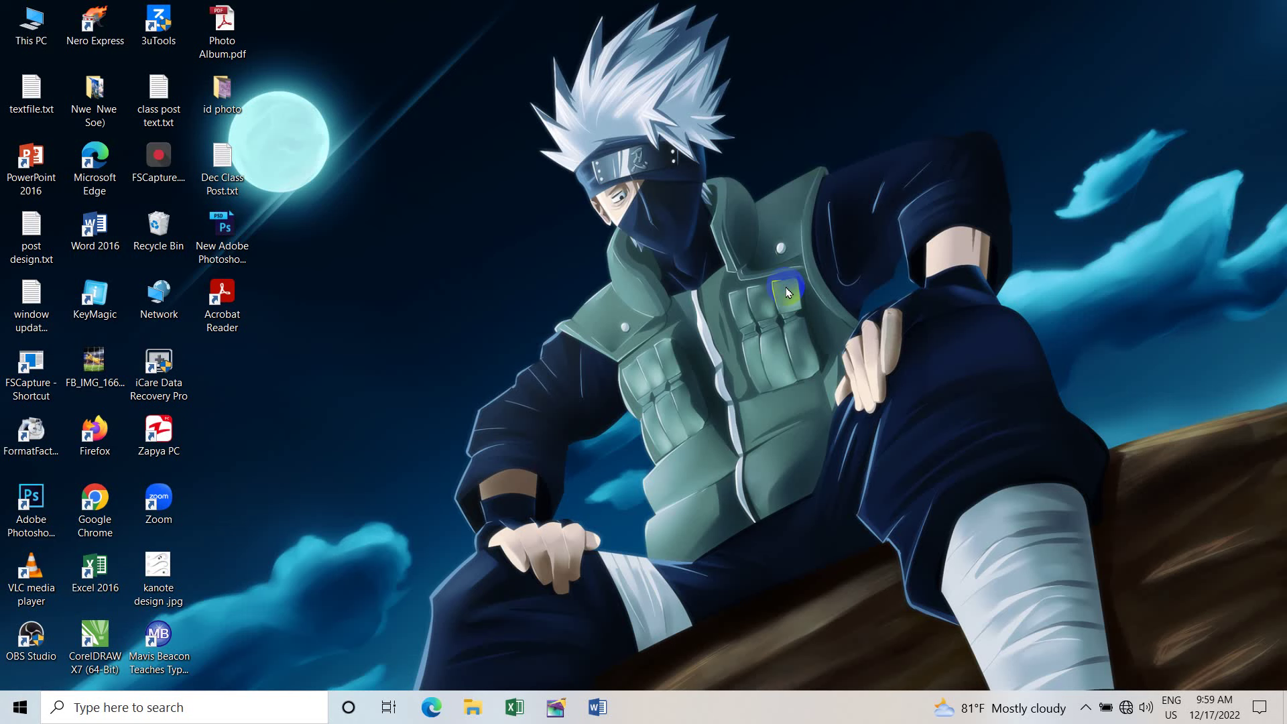
- Refresh the desktop twice and try launching Zapya PC from its desktop shortcut
right_click(411, 274)
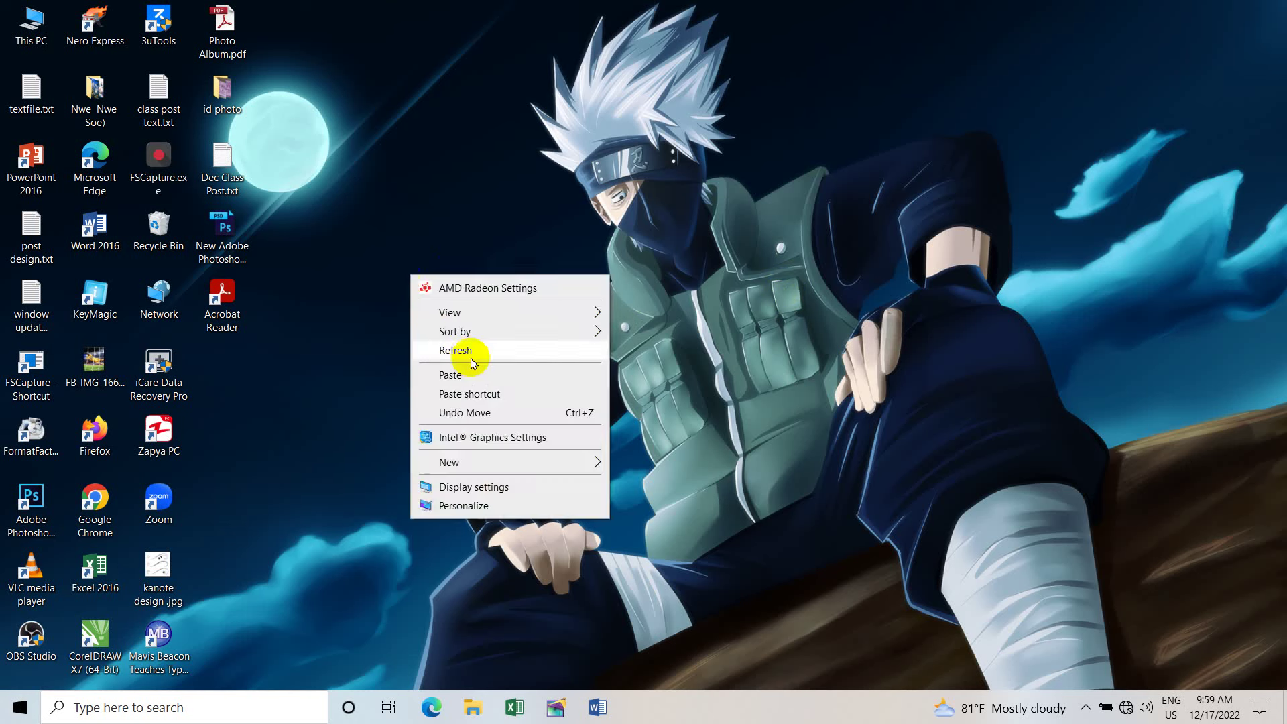
left_click(472, 361)
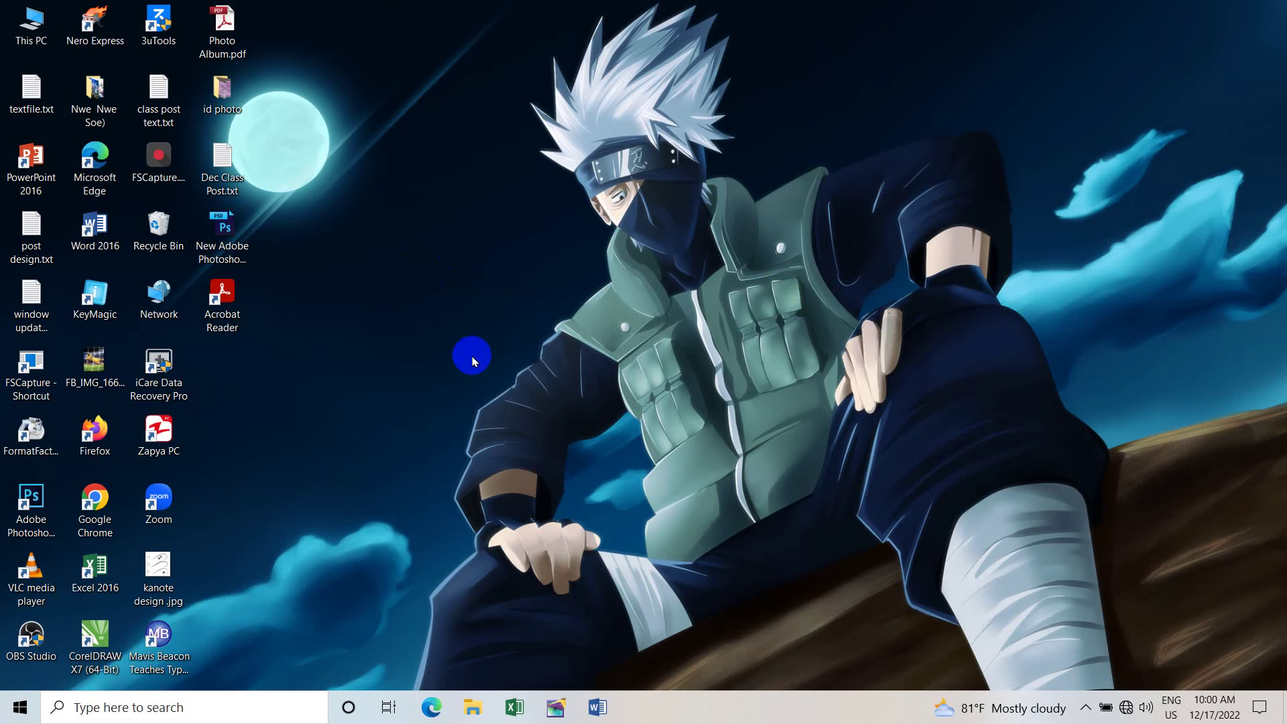
double_click(167, 434)
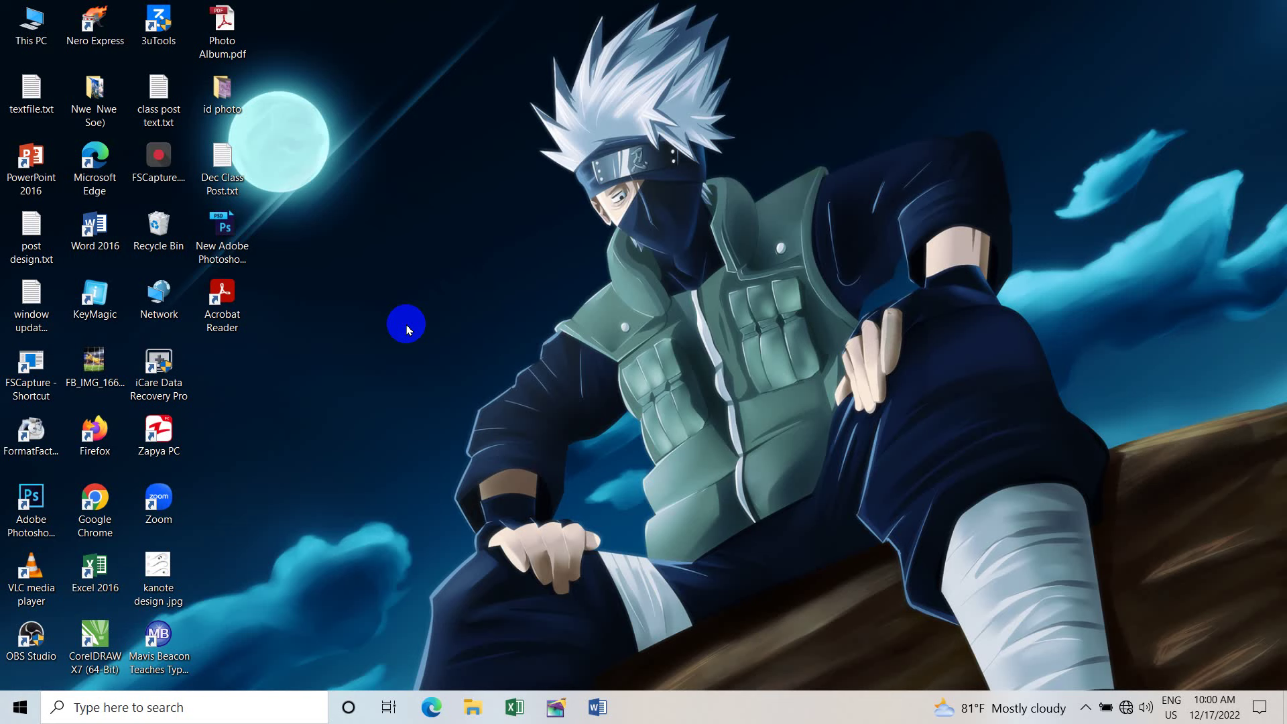
right_click(445, 286)
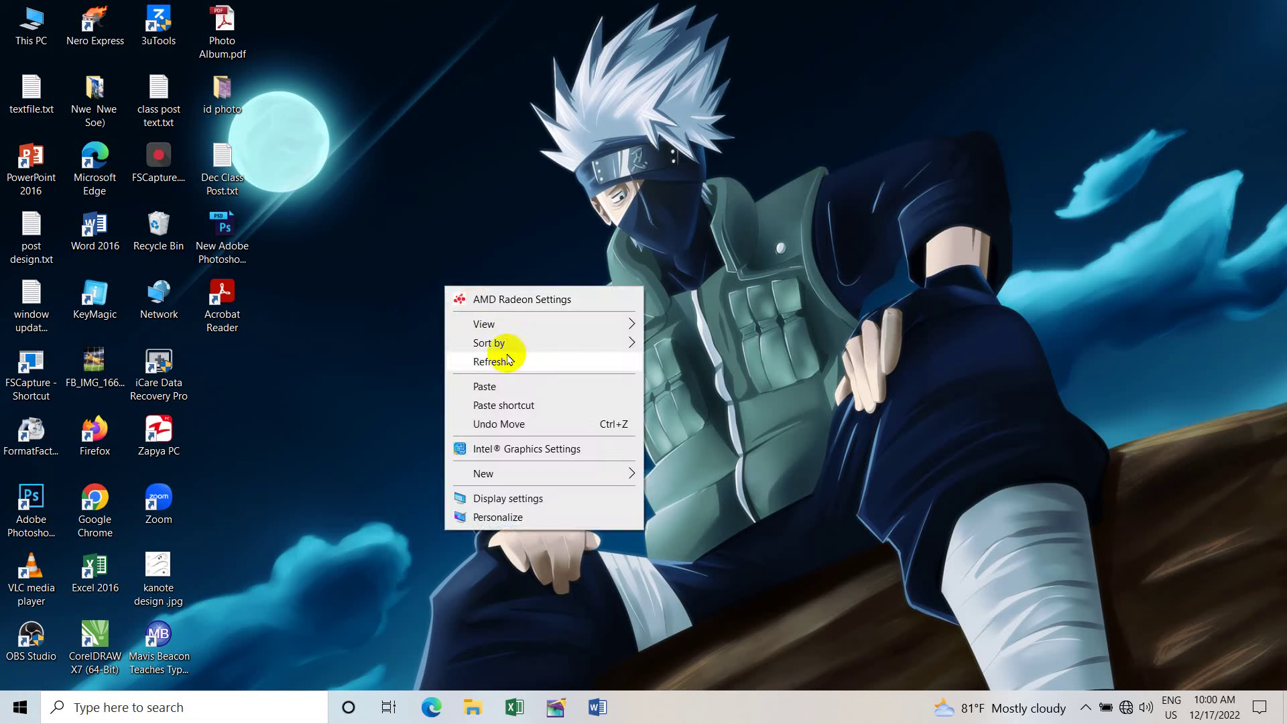
left_click(507, 366)
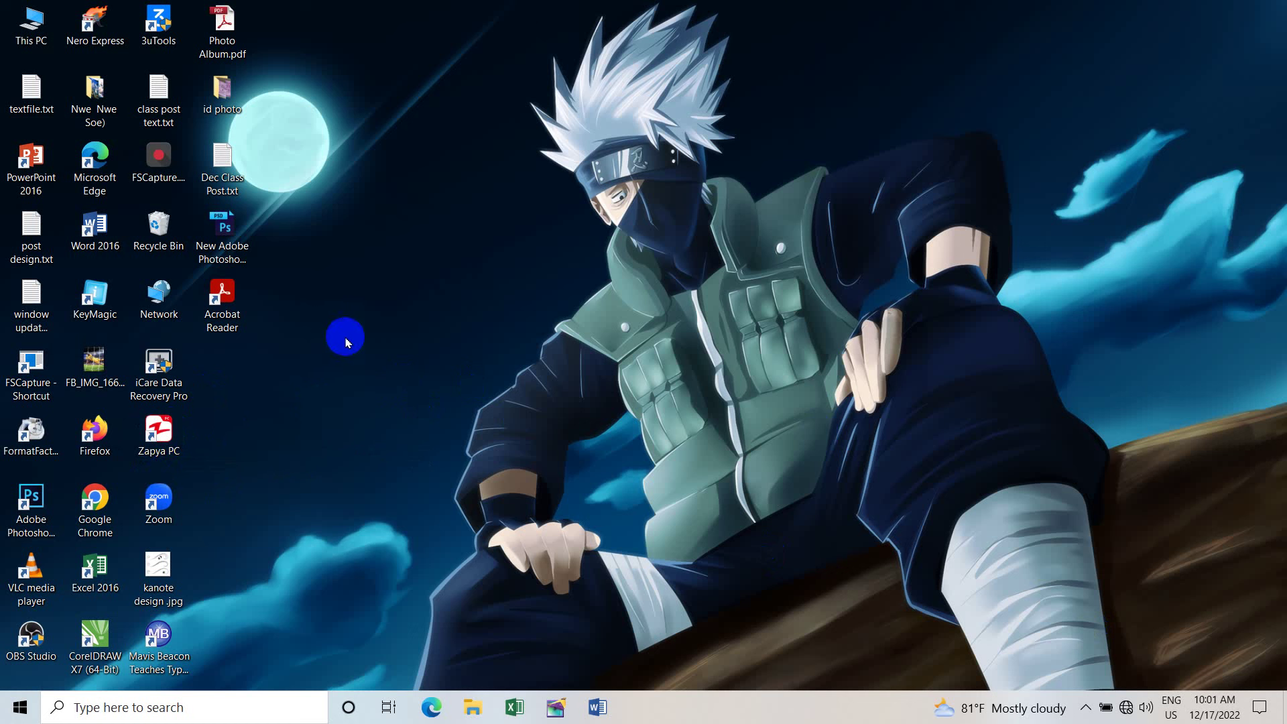
- Run appwiz.cpl from the Run dialog to list the installed programs
key("super+r")
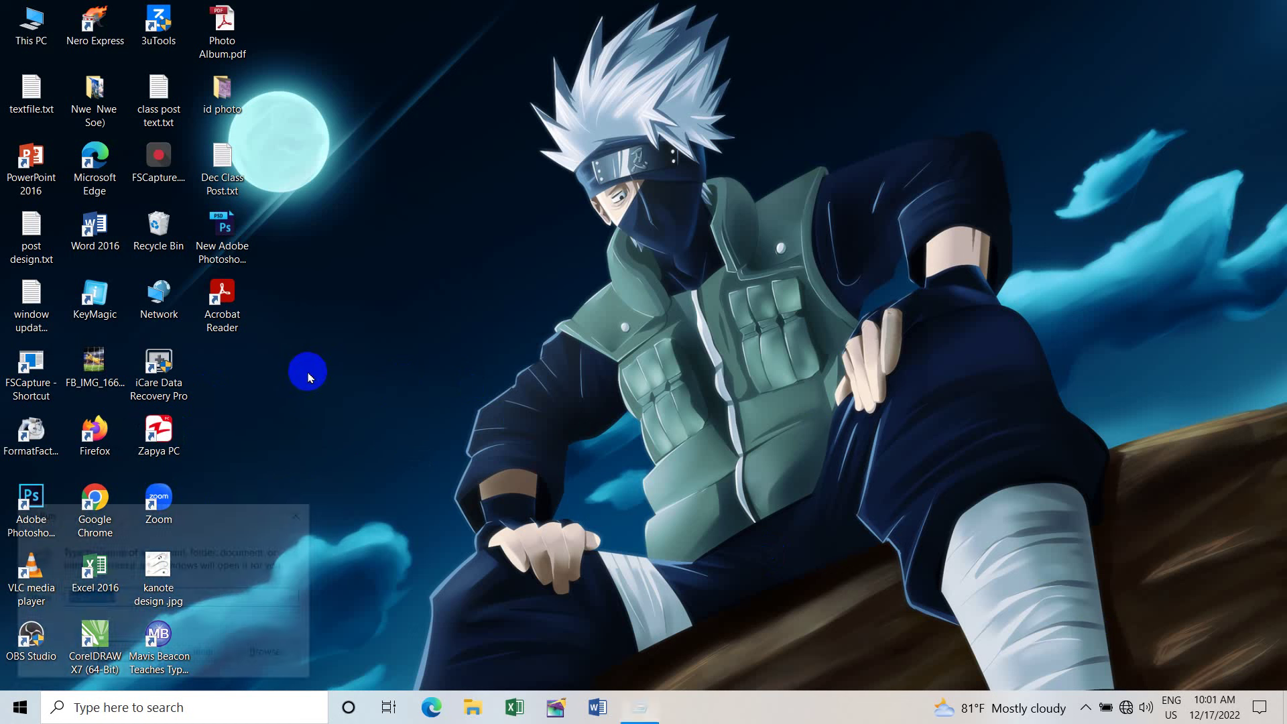
left_click_drag(224, 511, 721, 174)
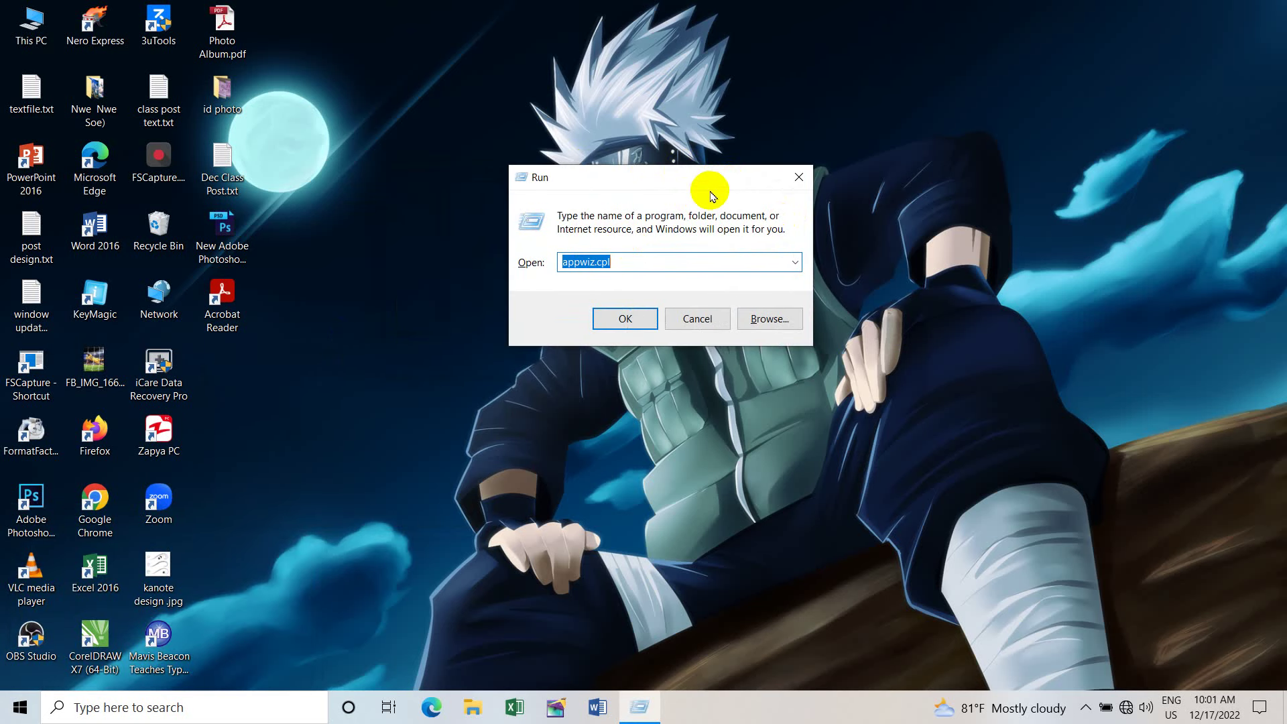
left_click(609, 259)
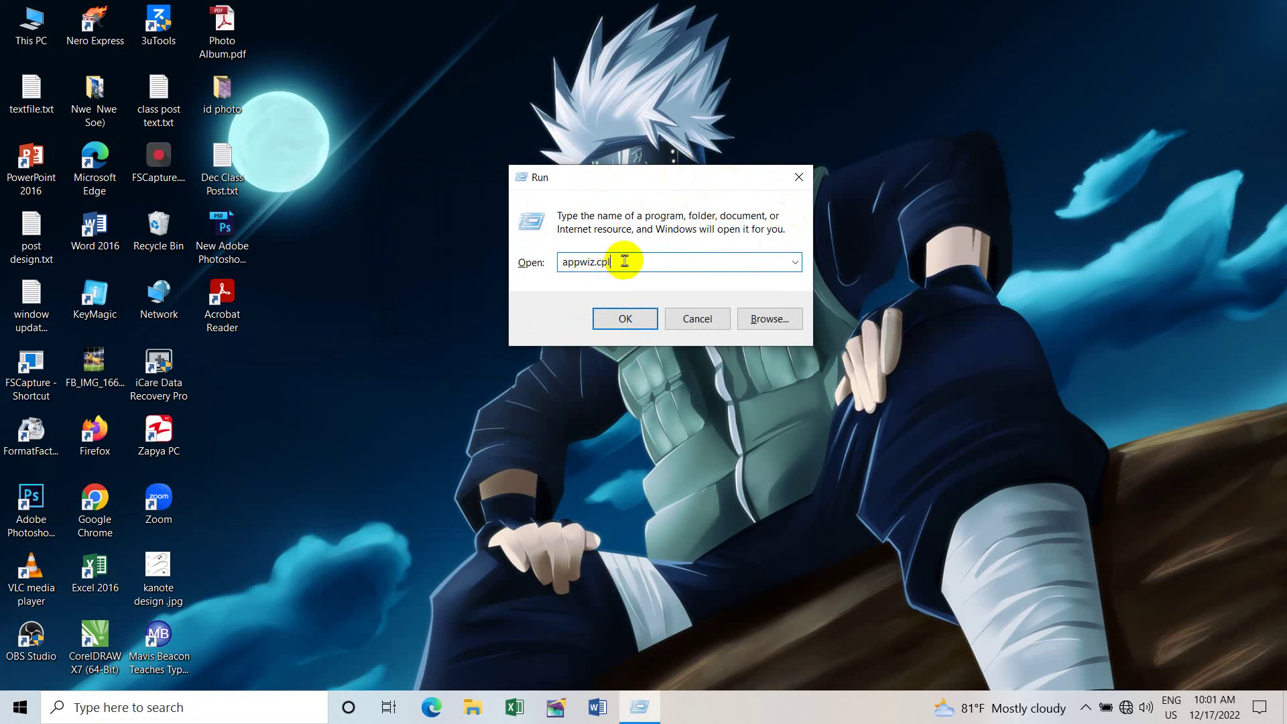
left_click_drag(625, 261, 560, 262)
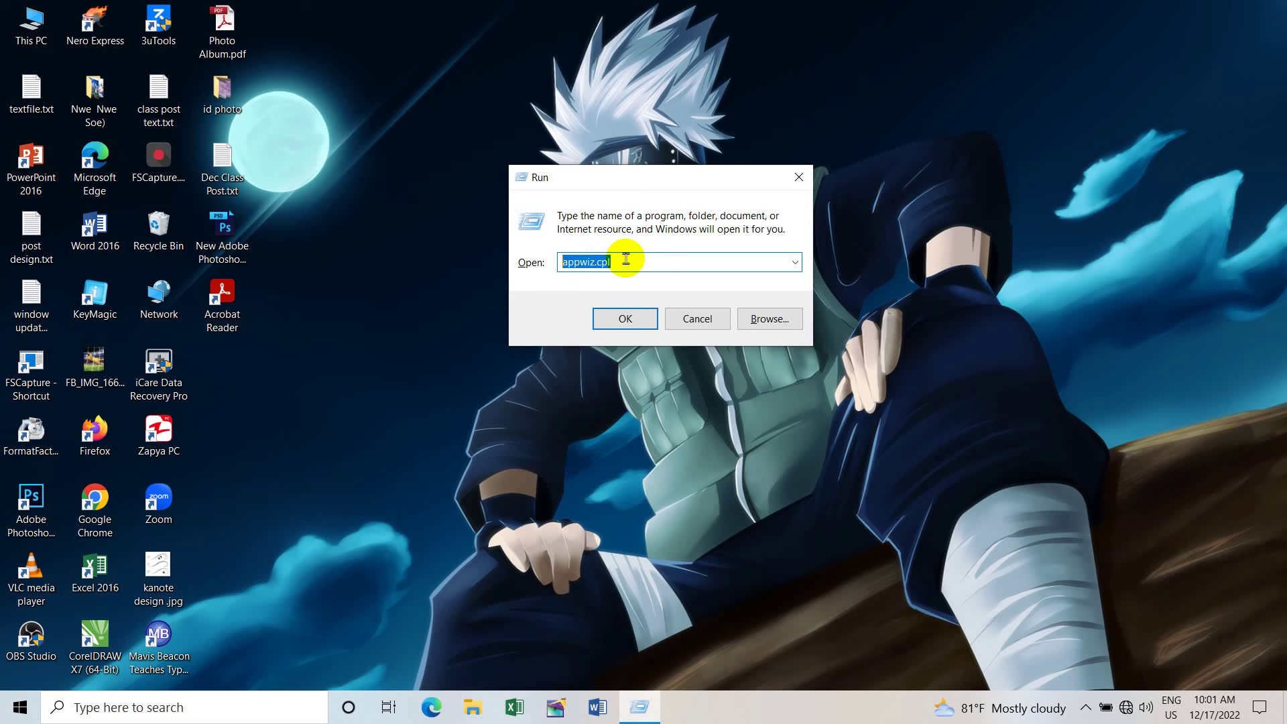
left_click(625, 319)
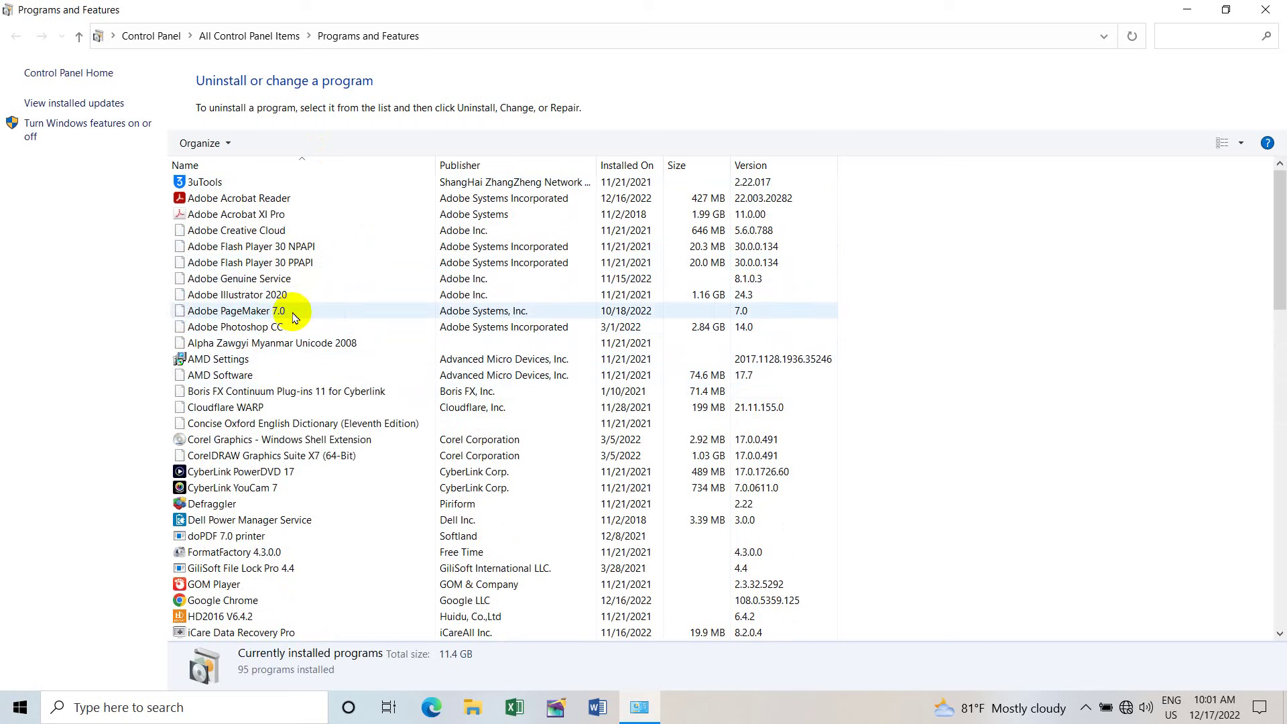
- Find Zapya PC among installed programs, check its Uninstall option without removing it, then close the window
scroll(292, 395, "down", 2)
scroll(292, 397, "down", 20)
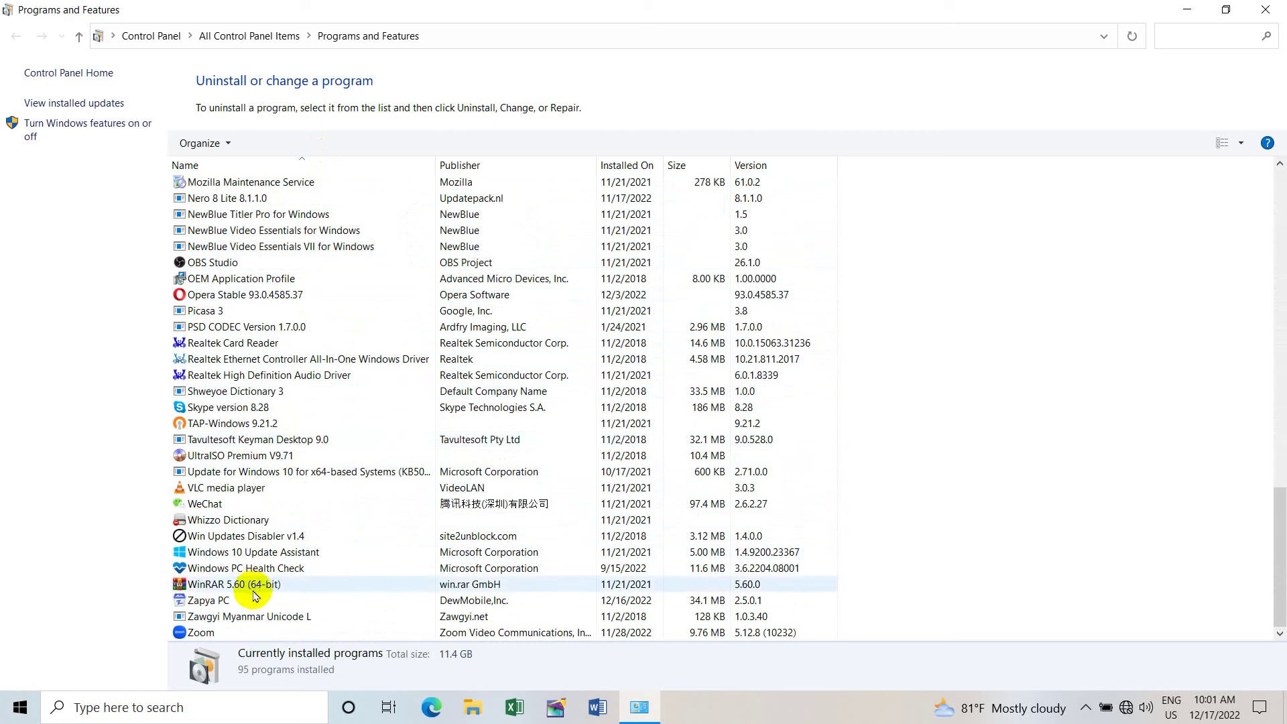
left_click(203, 606)
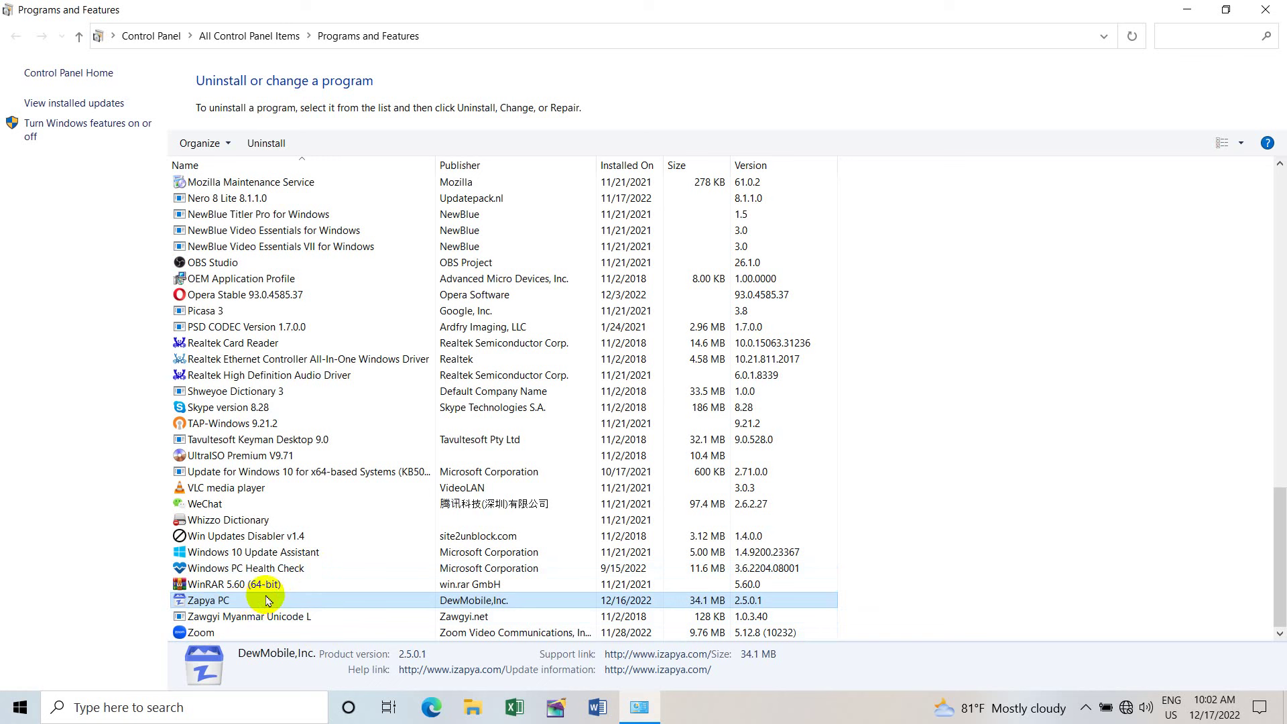
right_click(267, 600)
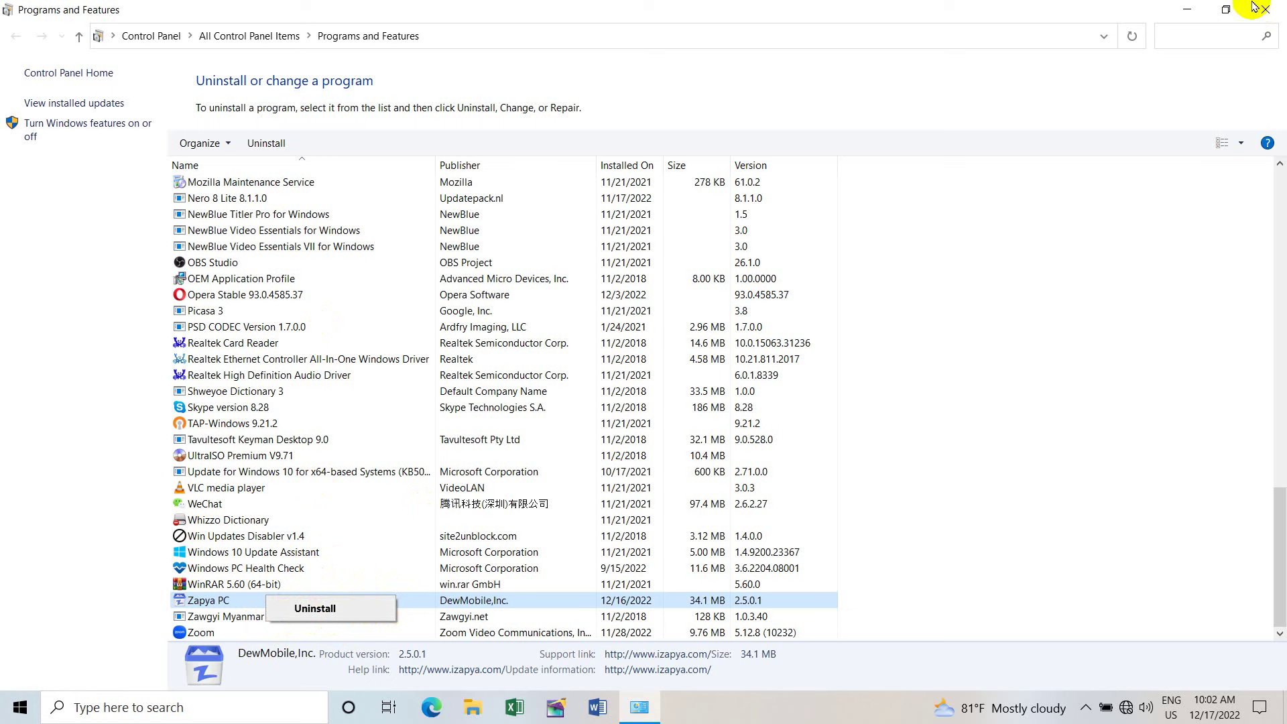
left_click(1272, 8)
left_click(1272, 8)
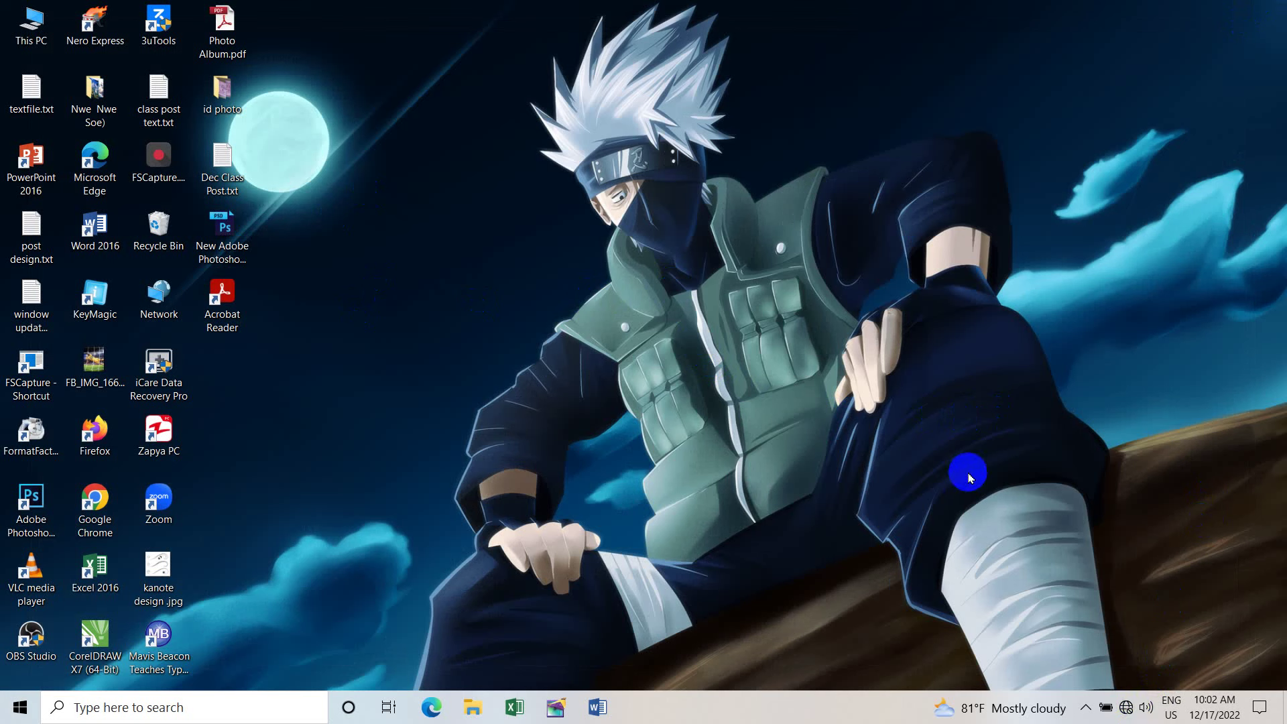
- Connect to the vivo Z3 Wi-Fi network with Connect automatically enabled
left_click(1126, 708)
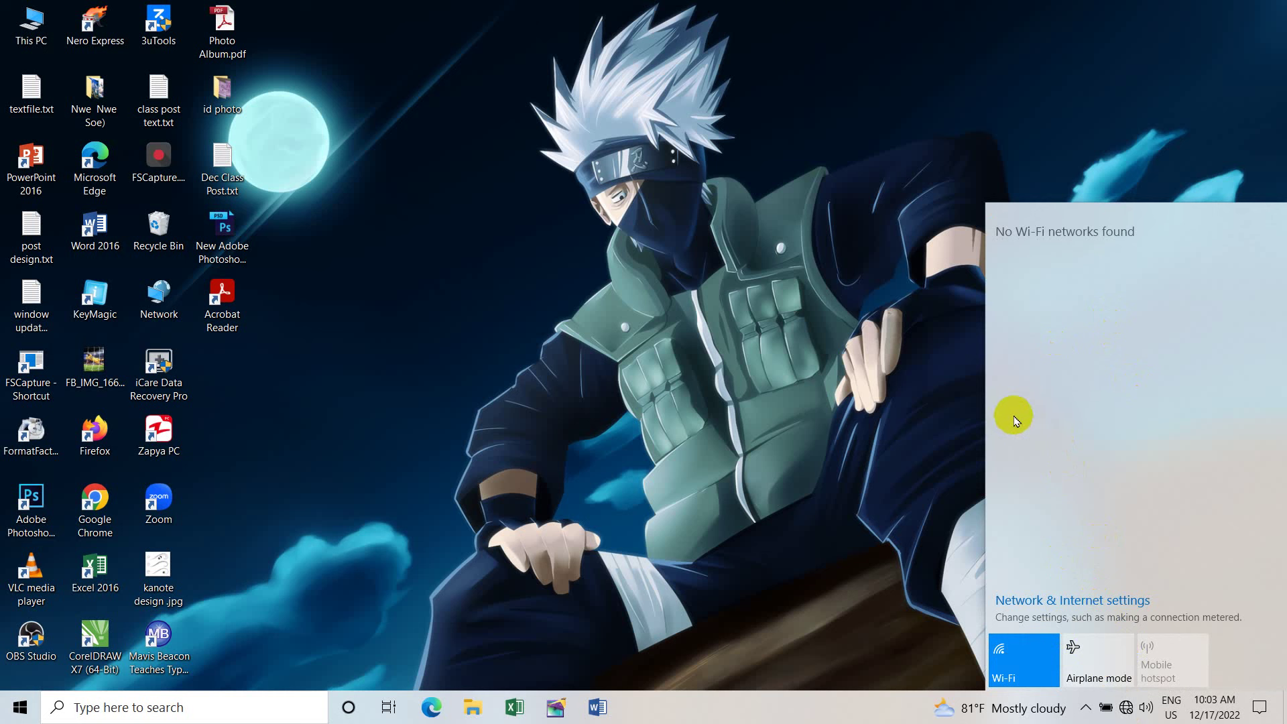
left_click(619, 377)
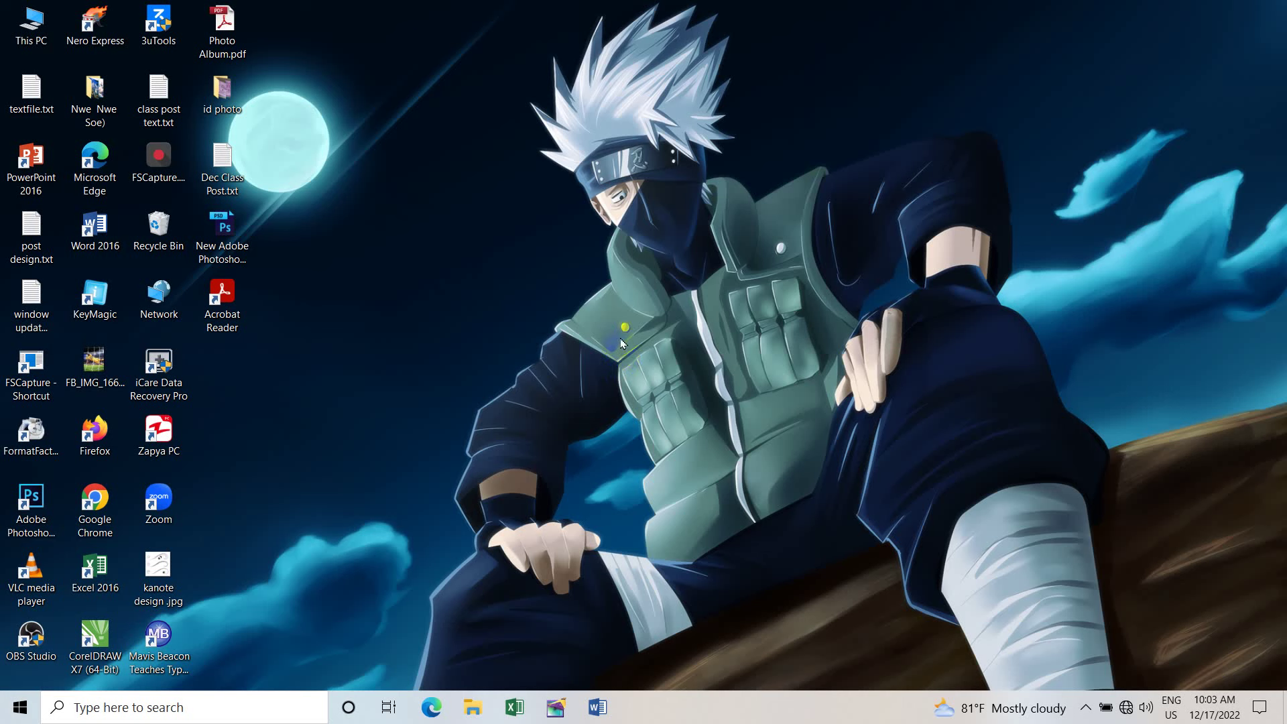
left_click(1126, 707)
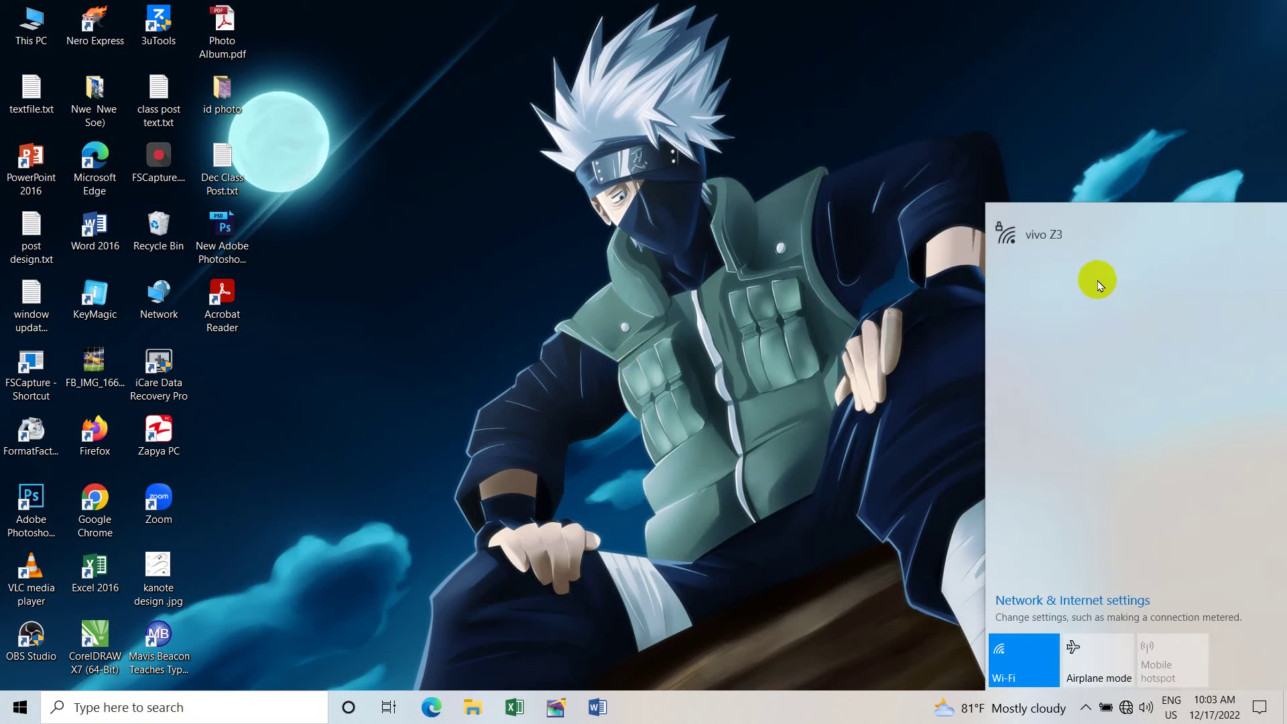
left_click(1125, 240)
left_click(1123, 272)
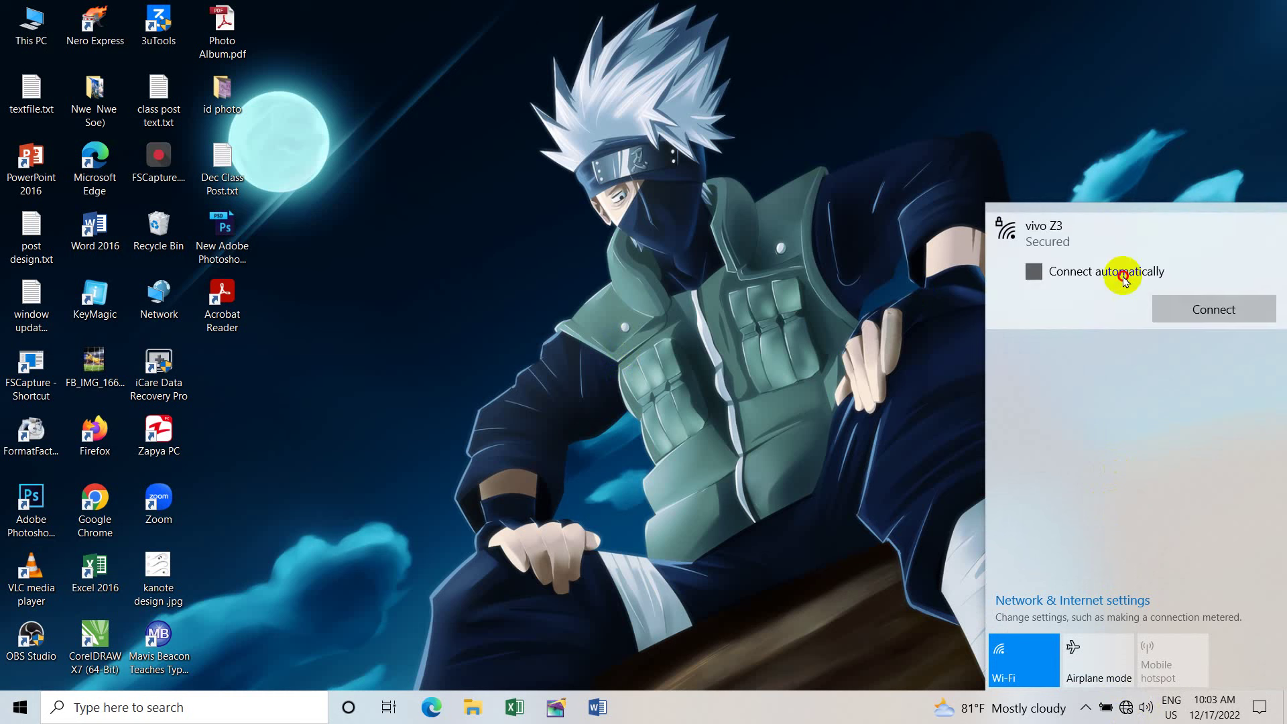
left_click(1181, 305)
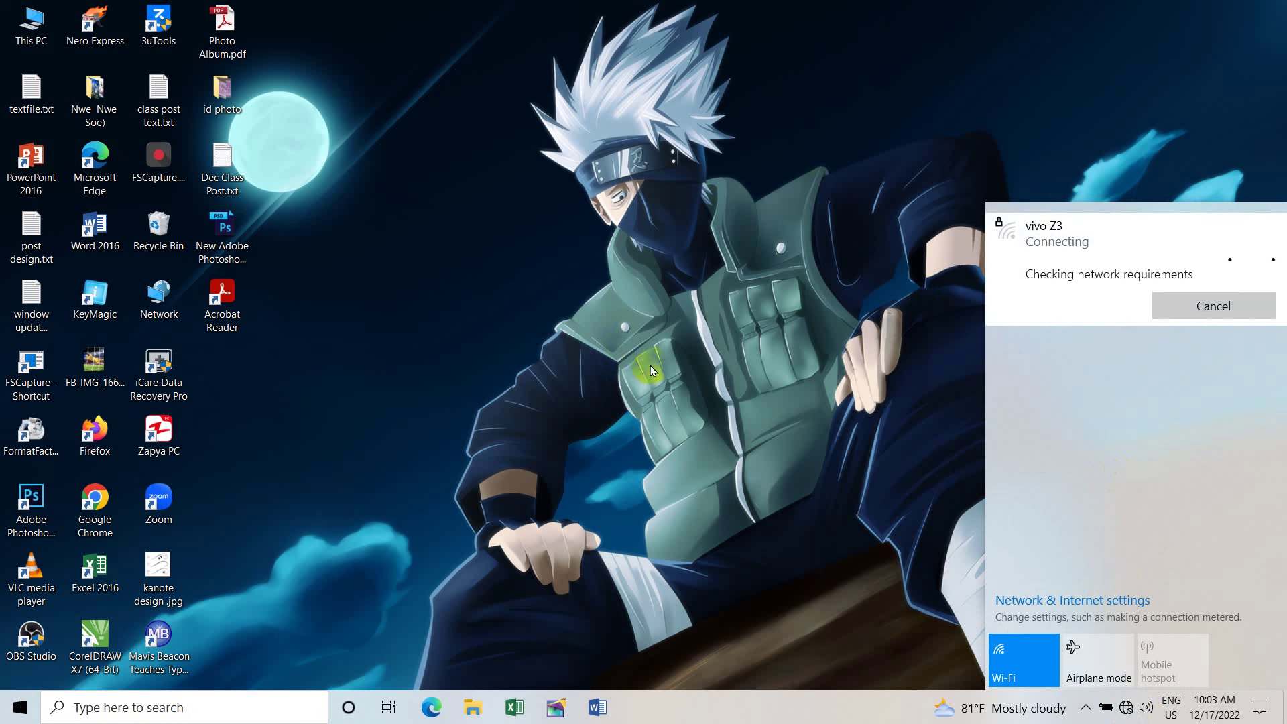
left_click(466, 324)
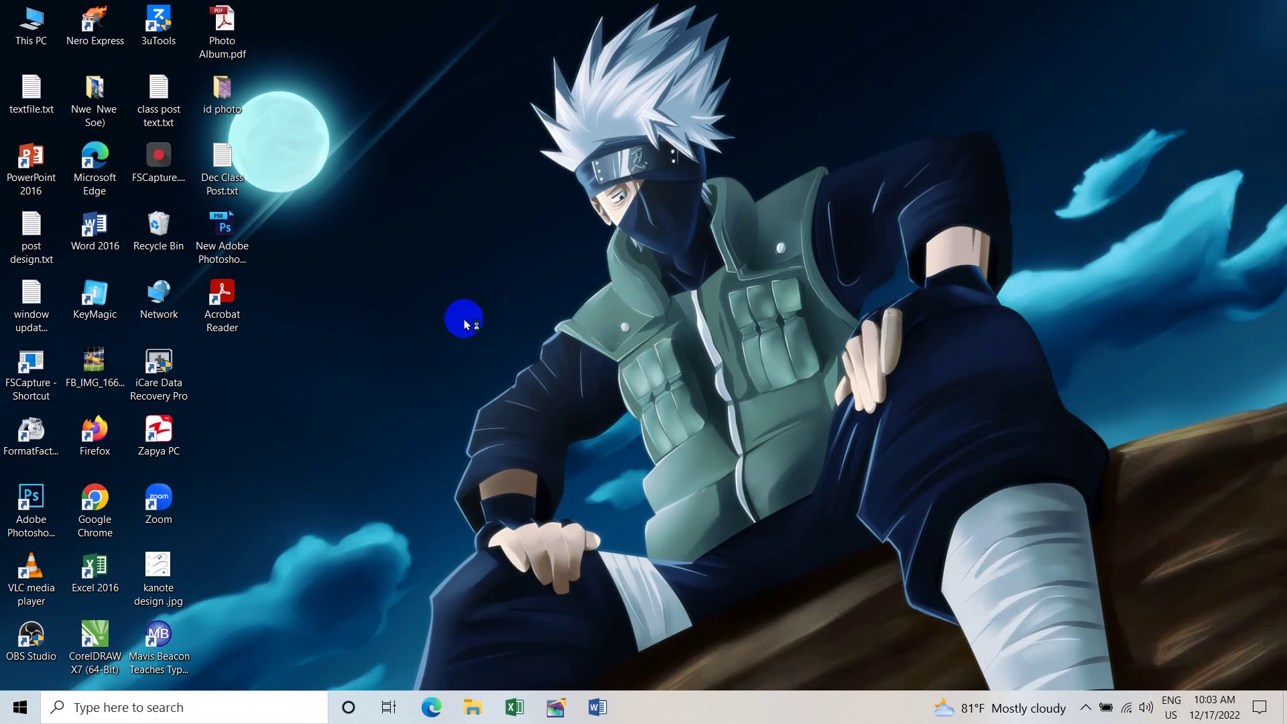
- Refresh the desktop and start Google Chrome from its desktop shortcut
right_click(430, 230)
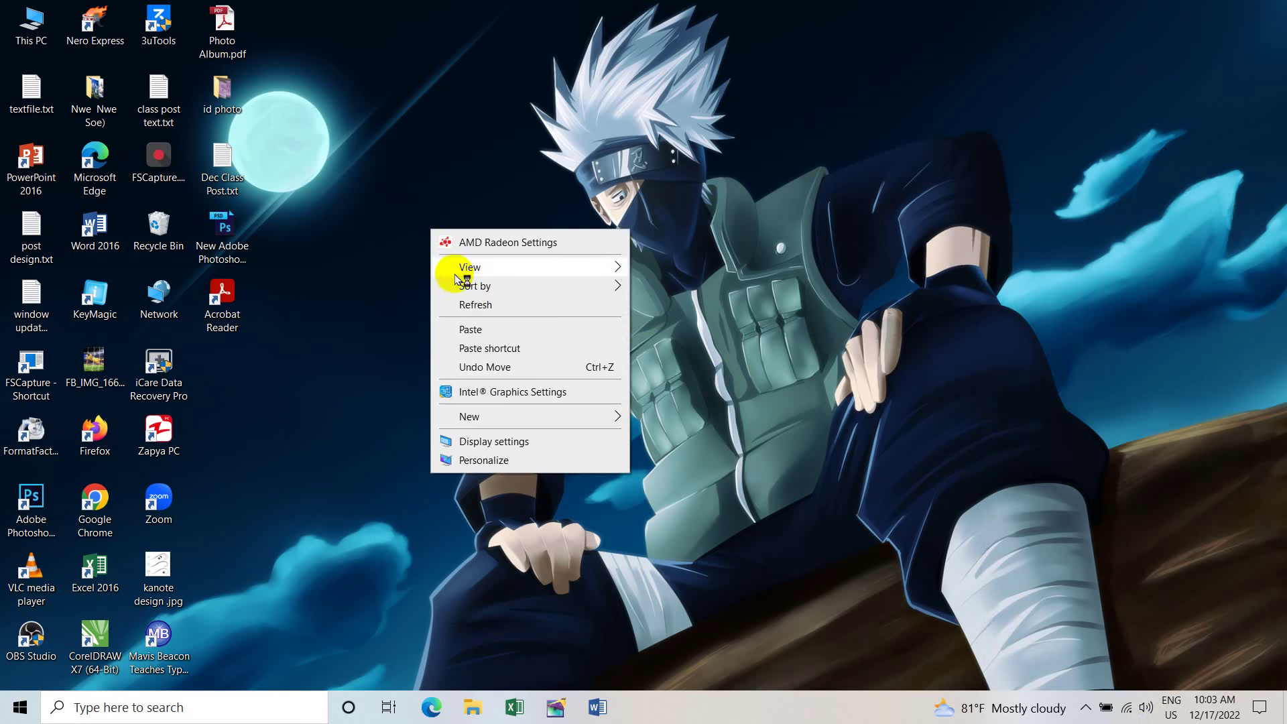
left_click(489, 307)
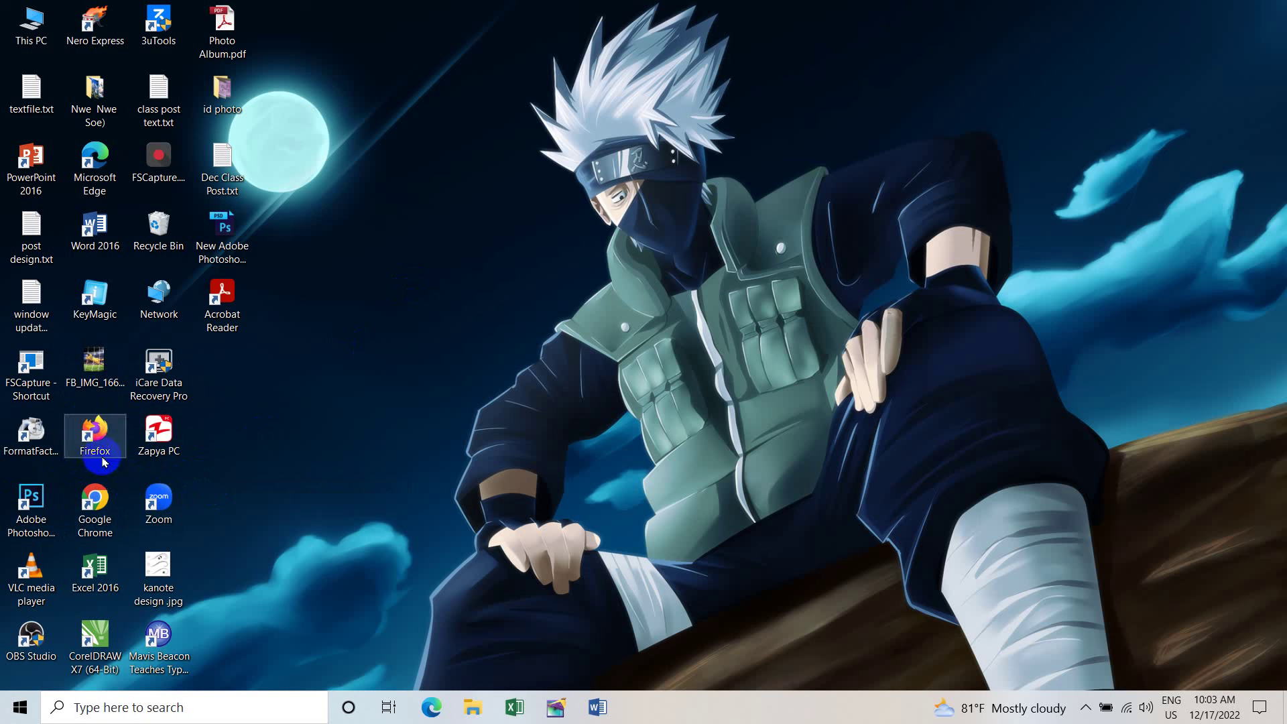
left_click(104, 496)
double_click(104, 499)
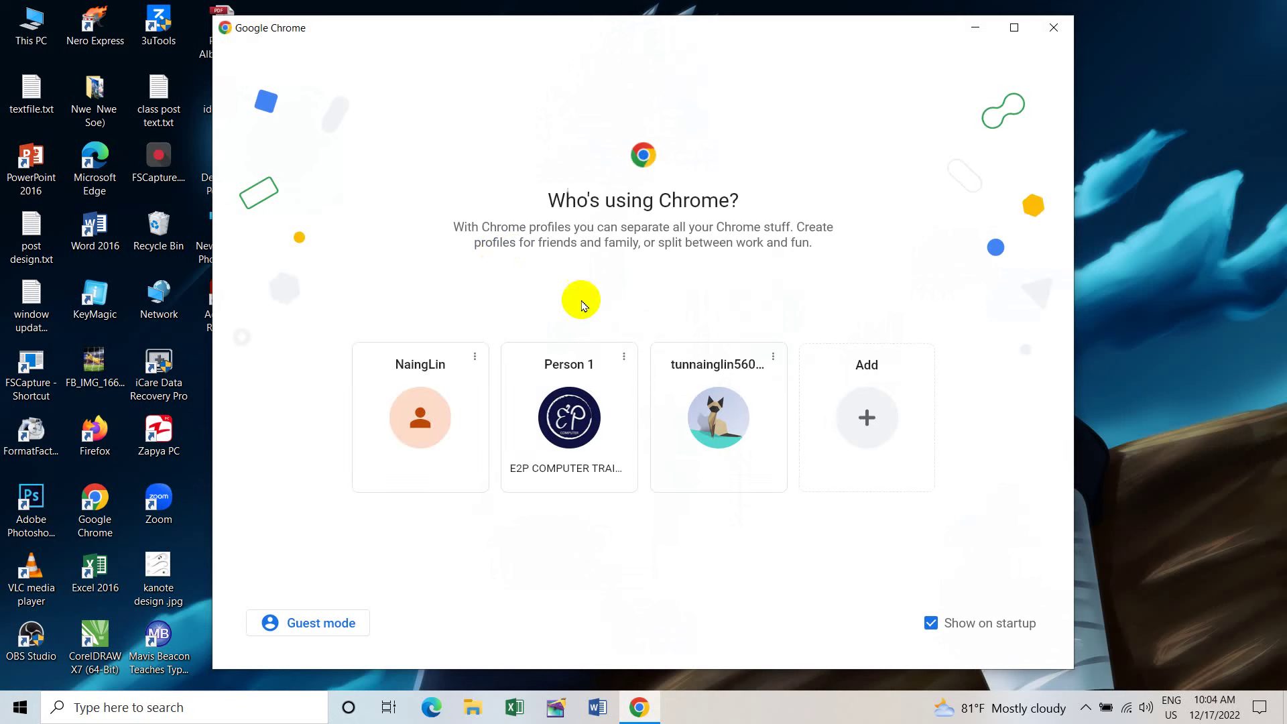
- Choose the Person 1 profile and search Google for 'zapya for pc'
left_click(565, 414)
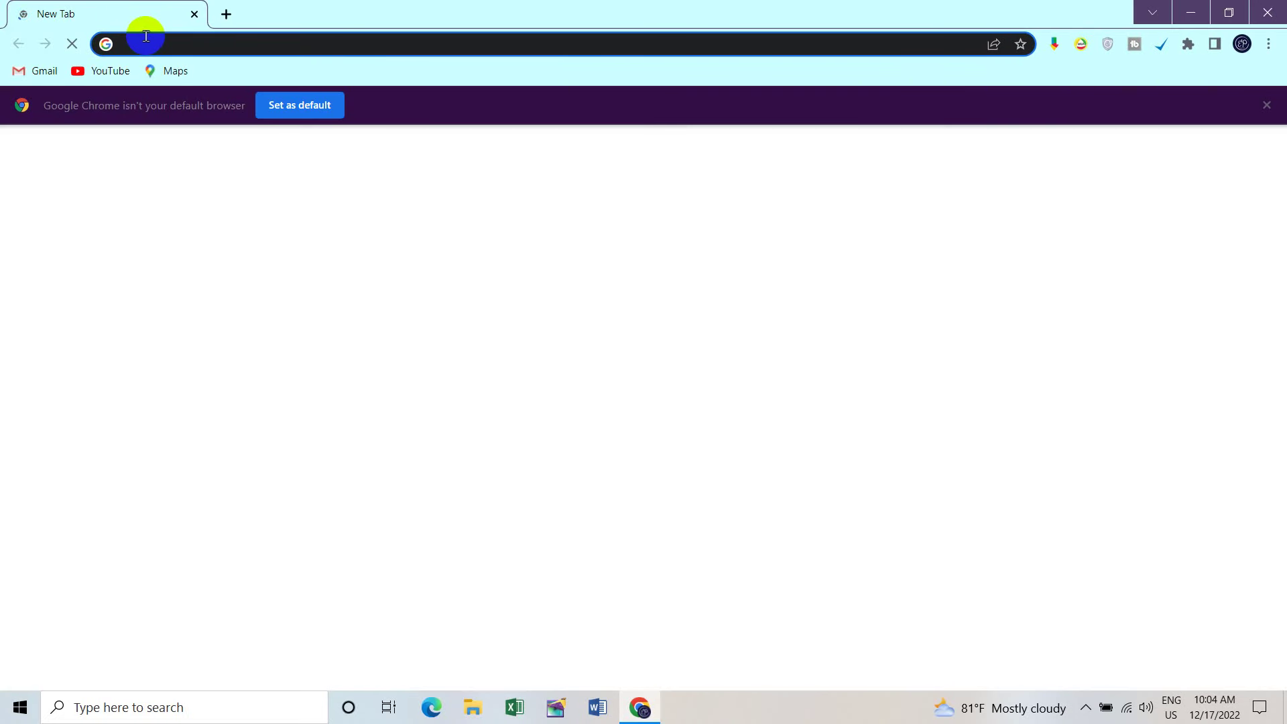
left_click(144, 45)
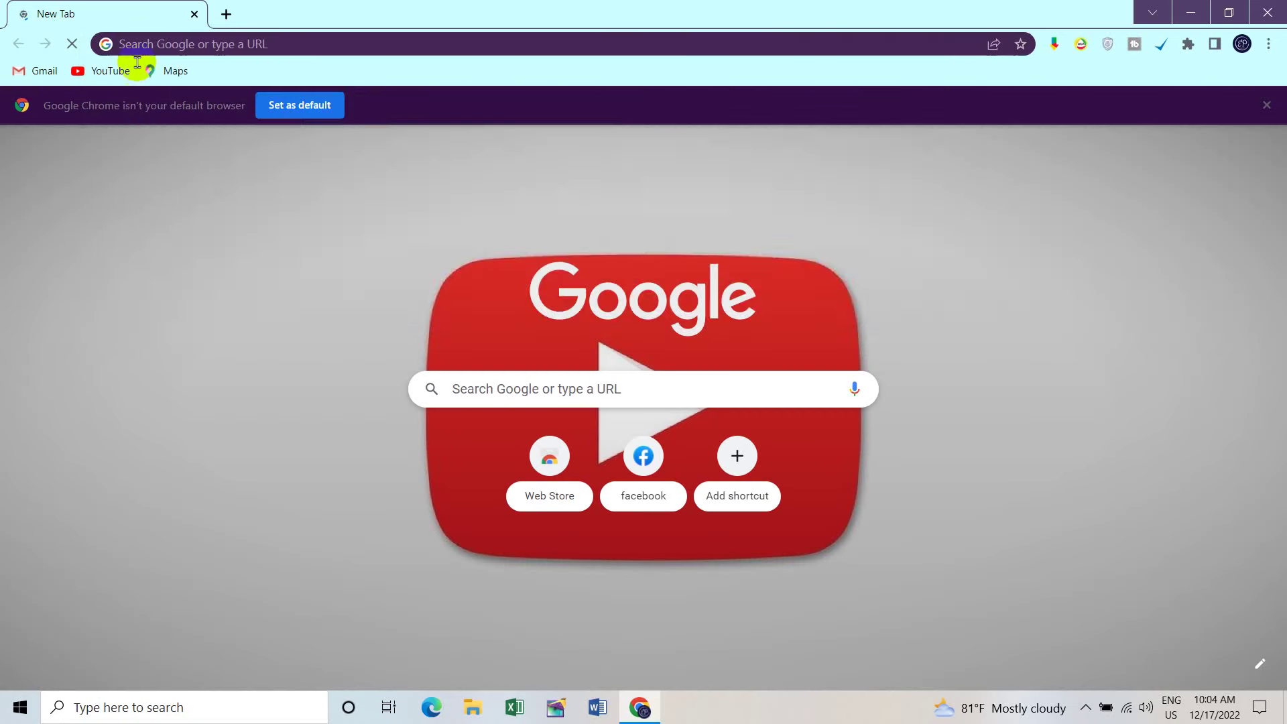
left_click(143, 39)
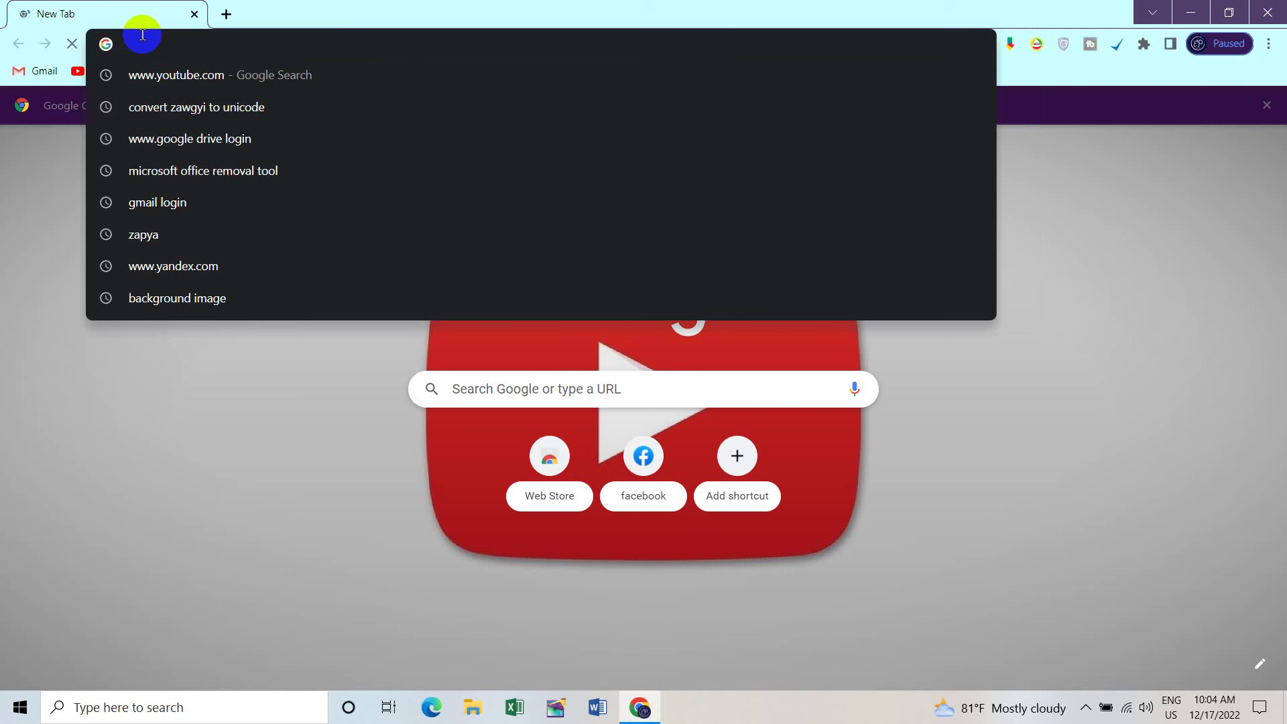
type("ZA")
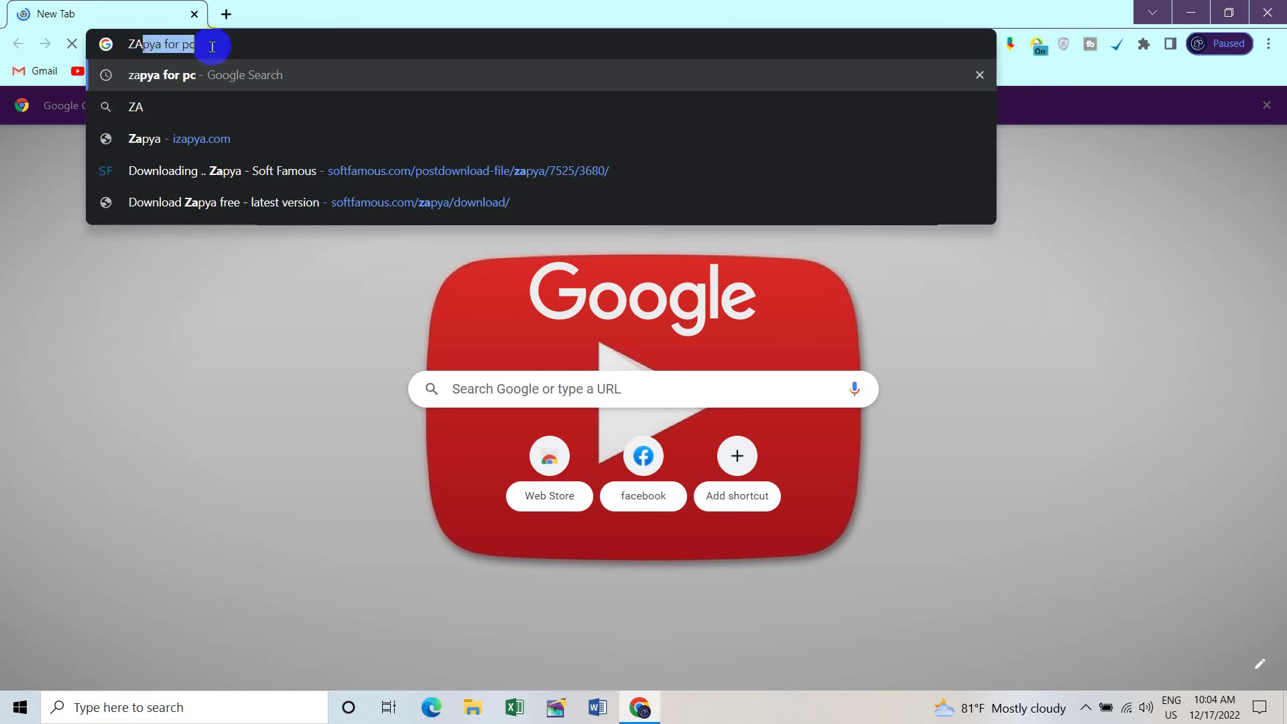
key("Return")
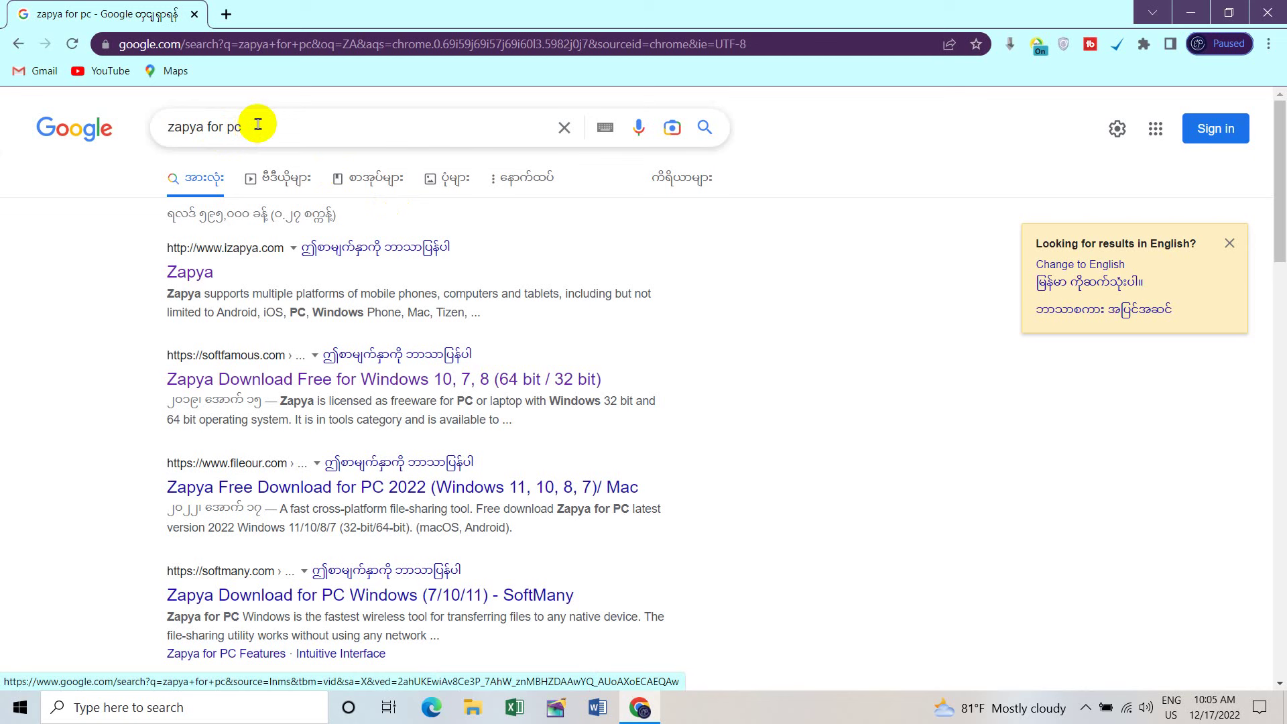
- Open the softfamous.com result 'Zapya Download Free for Windows 10, 7, 8 (64 bit / 32 bit)'
left_click(259, 125)
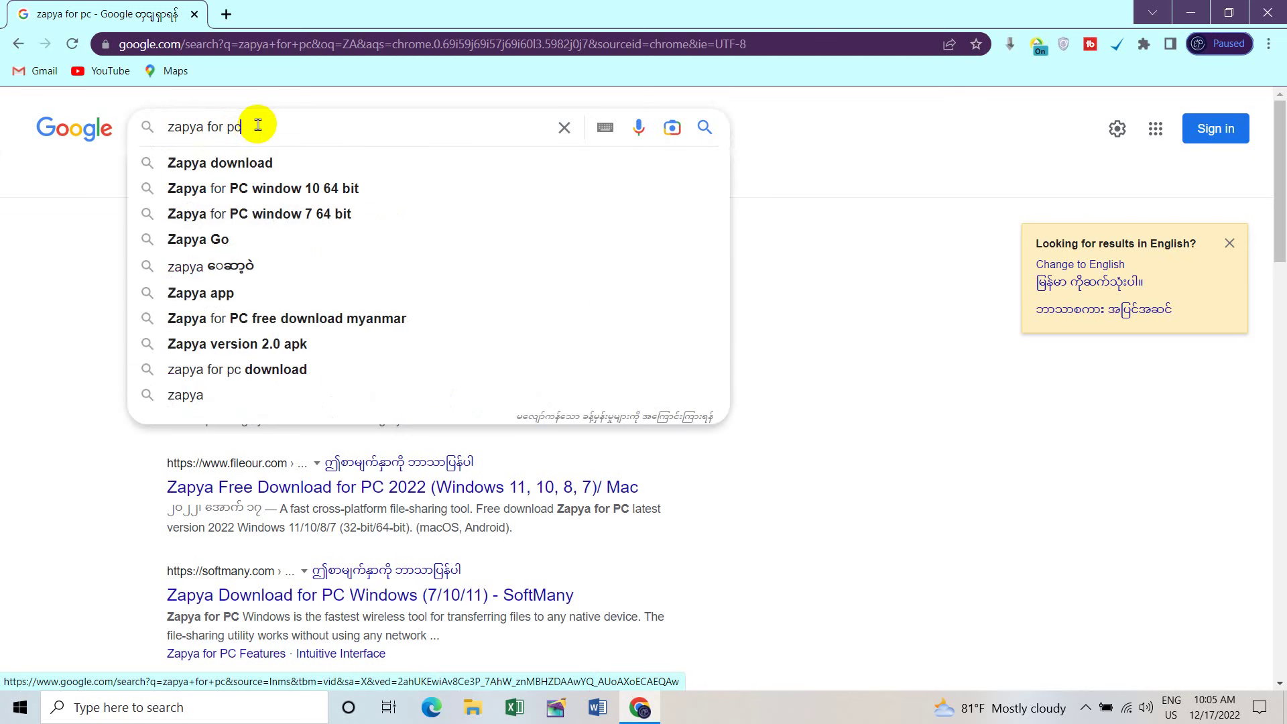
left_click(71, 274)
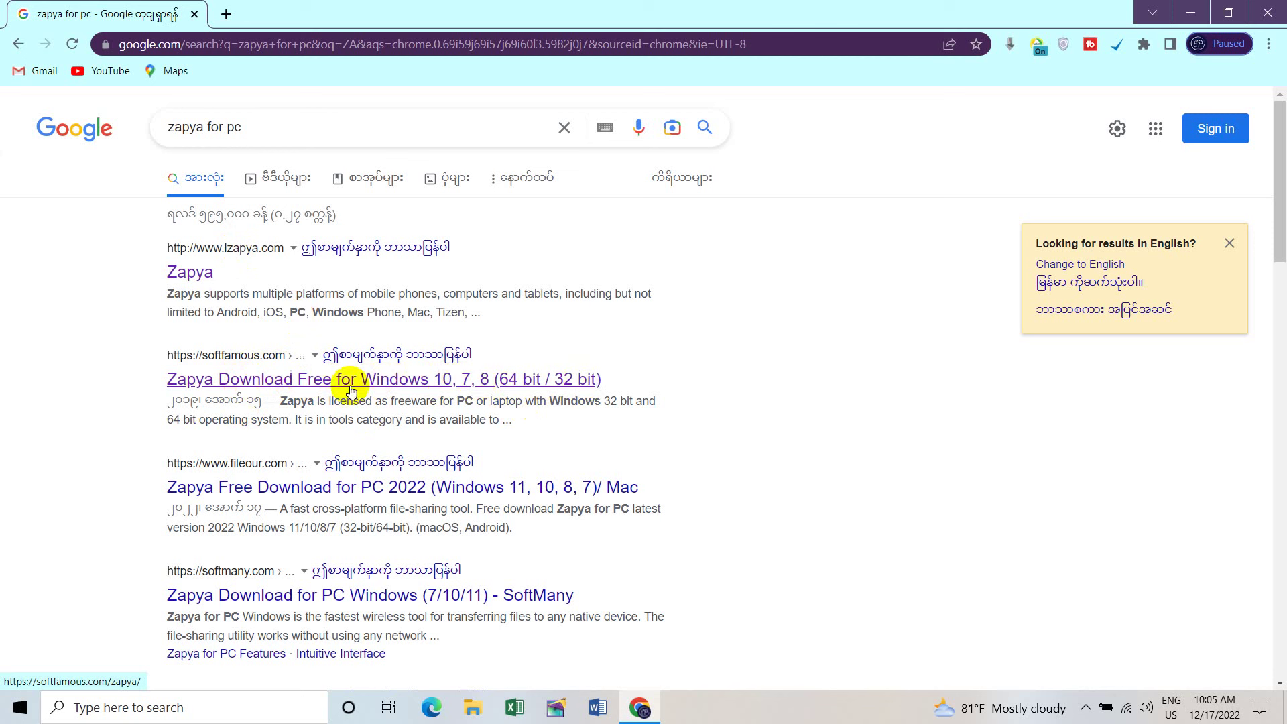
left_click(376, 382)
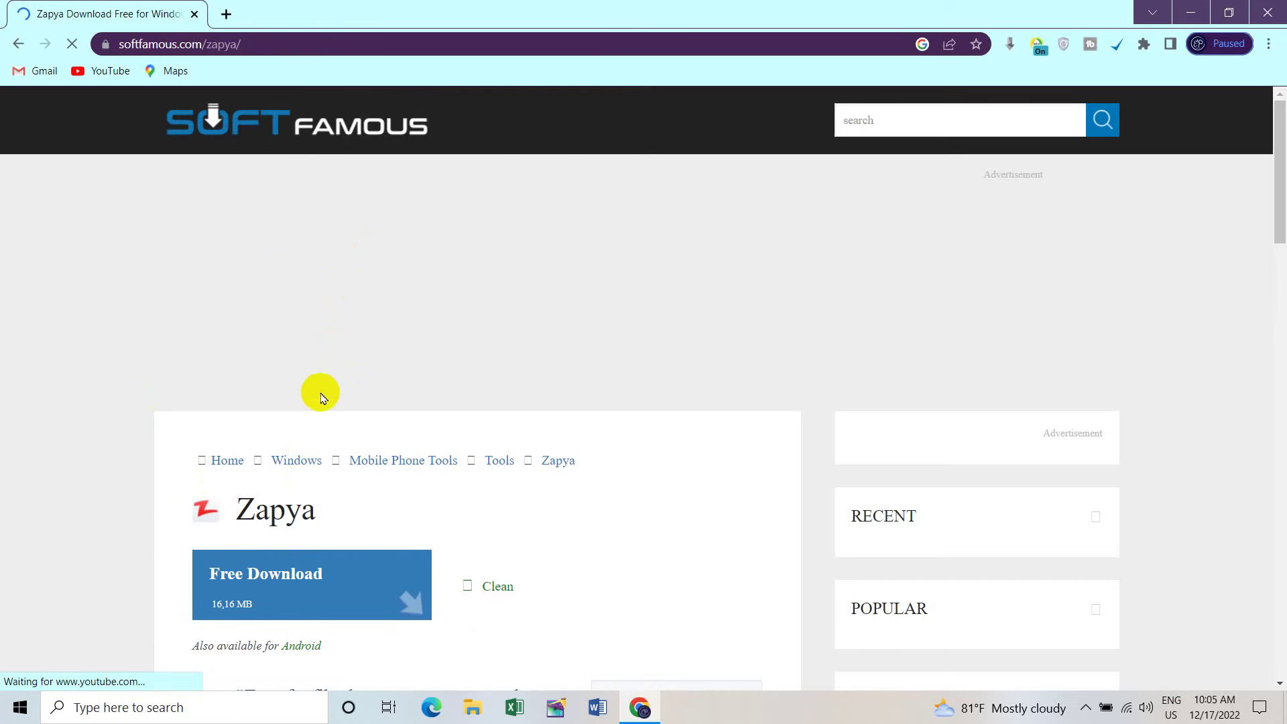
- Start the 16.16 MB Zapya free download from softfamous.com, retrying until it begins
scroll(295, 417, "down", 2)
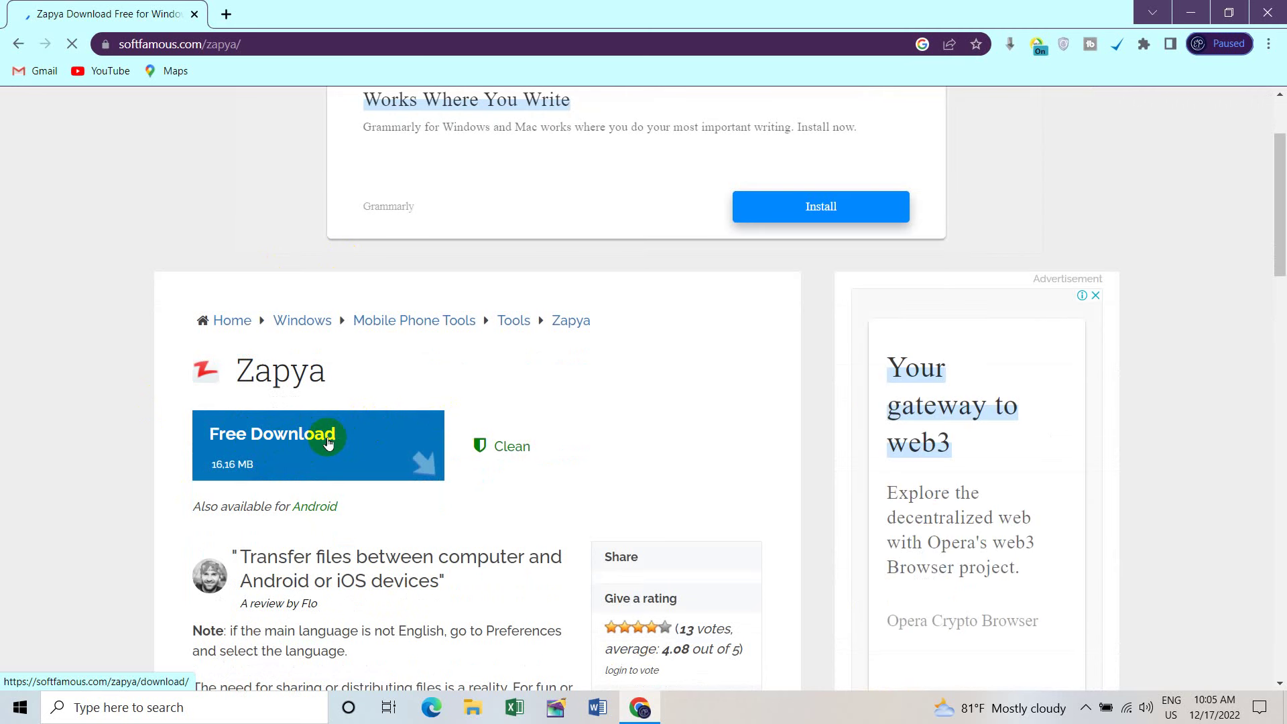
left_click(320, 444)
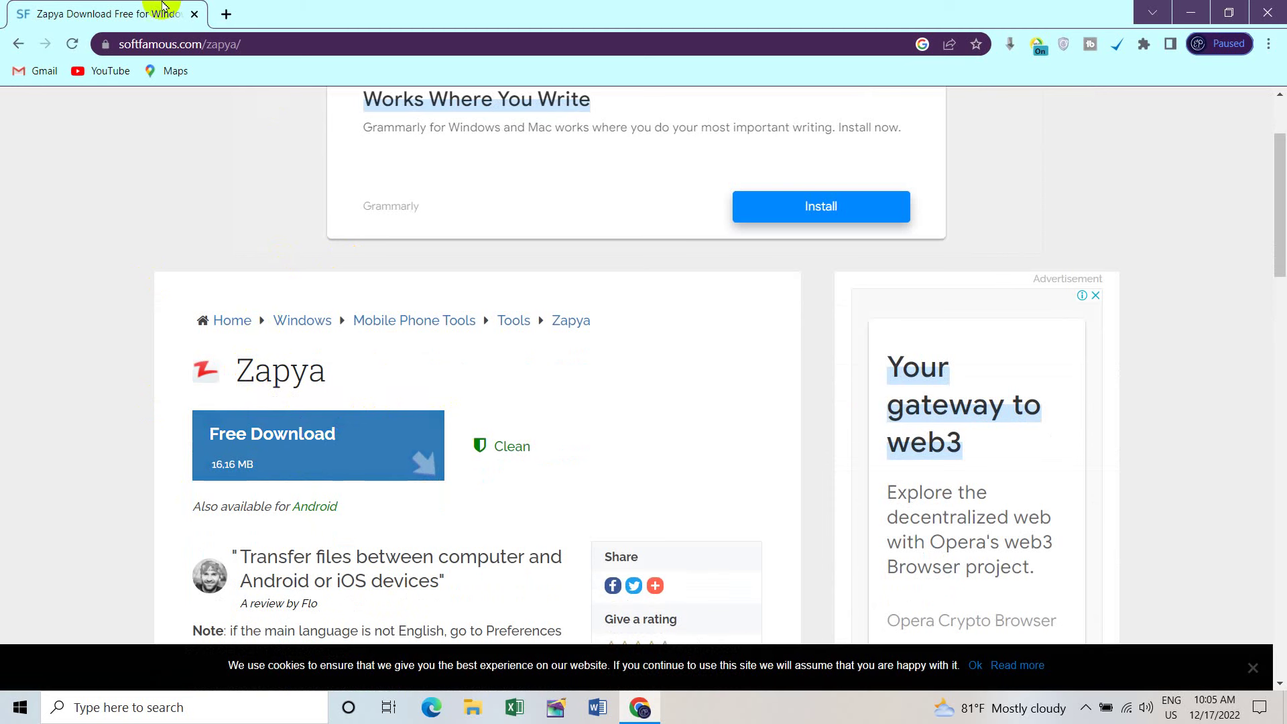
left_click(345, 425)
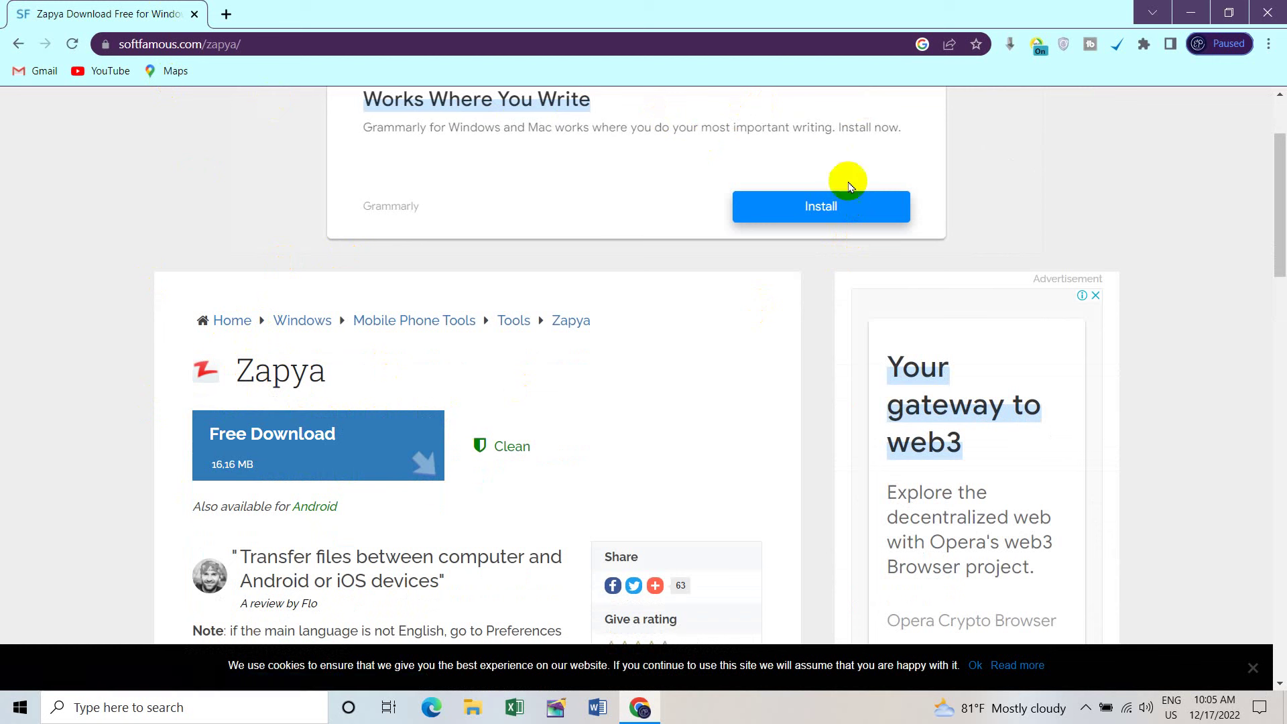
left_click(841, 208)
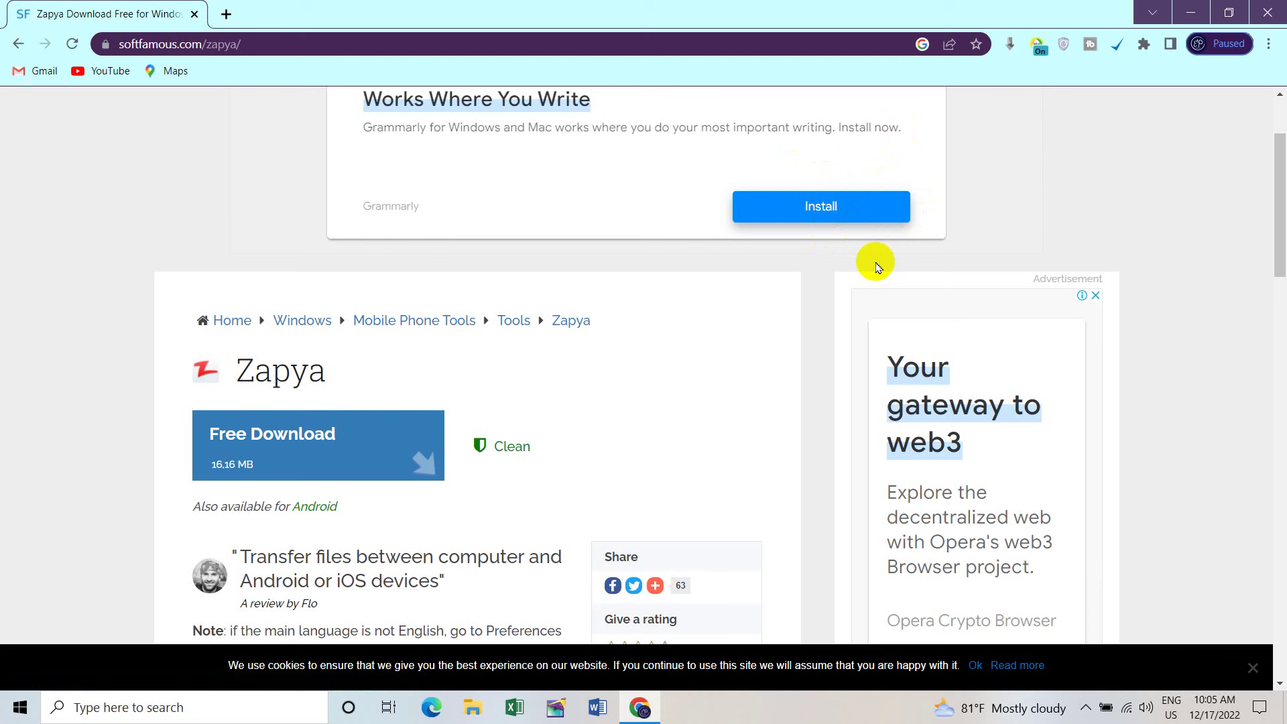
left_click(765, 208)
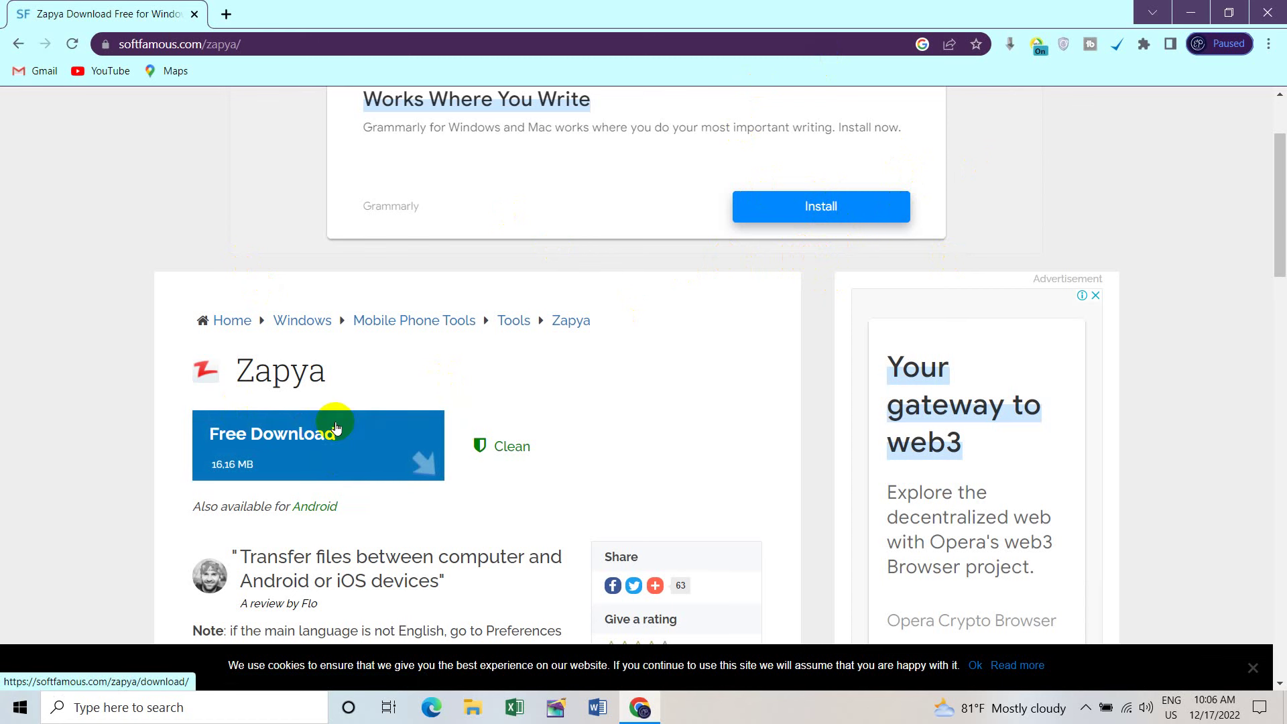
left_click(261, 461)
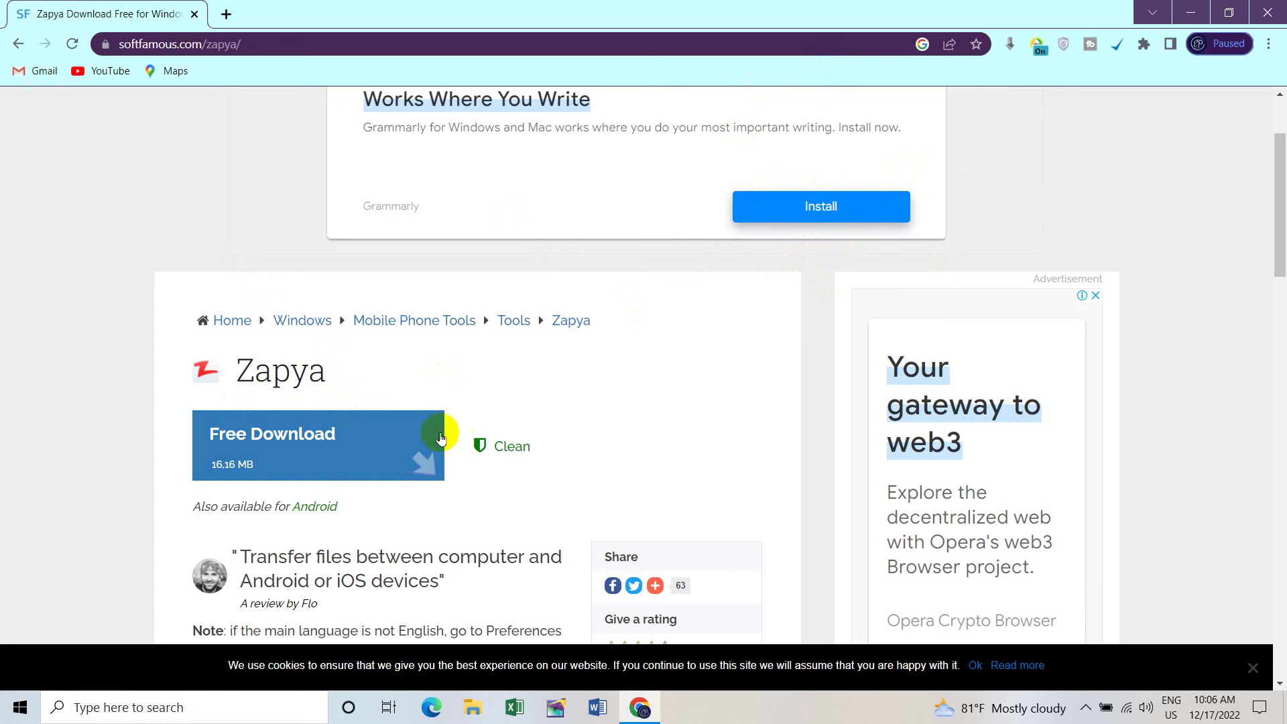
left_click(317, 453)
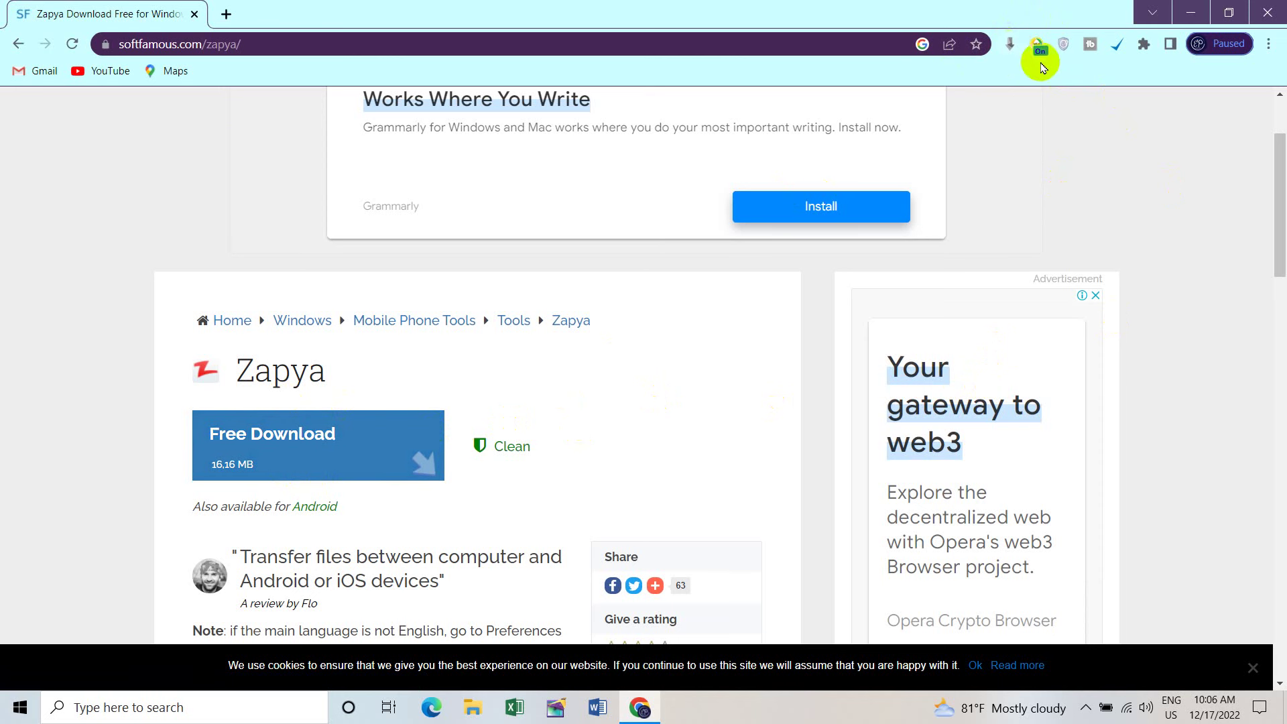
left_click(1269, 44)
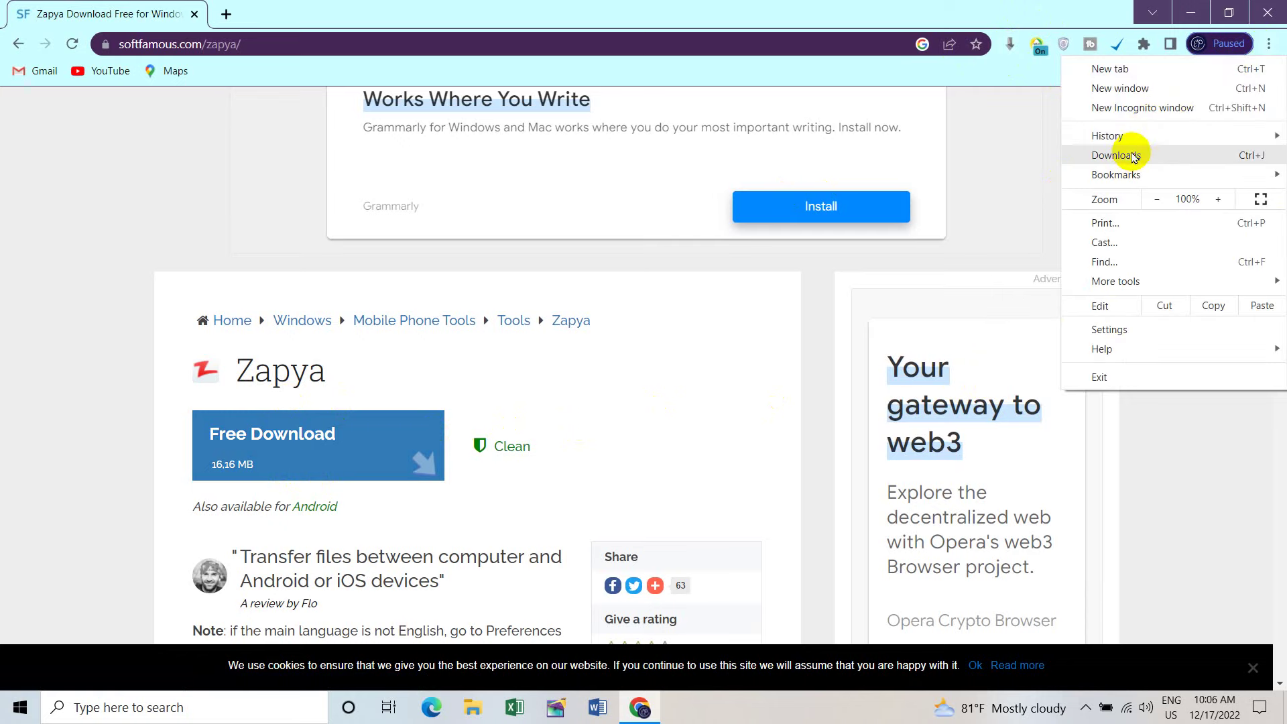
- Locate ZapyaInstaller2602_Lite.exe from Chrome's Downloads list in its folder, then close the folder
left_click(1129, 157)
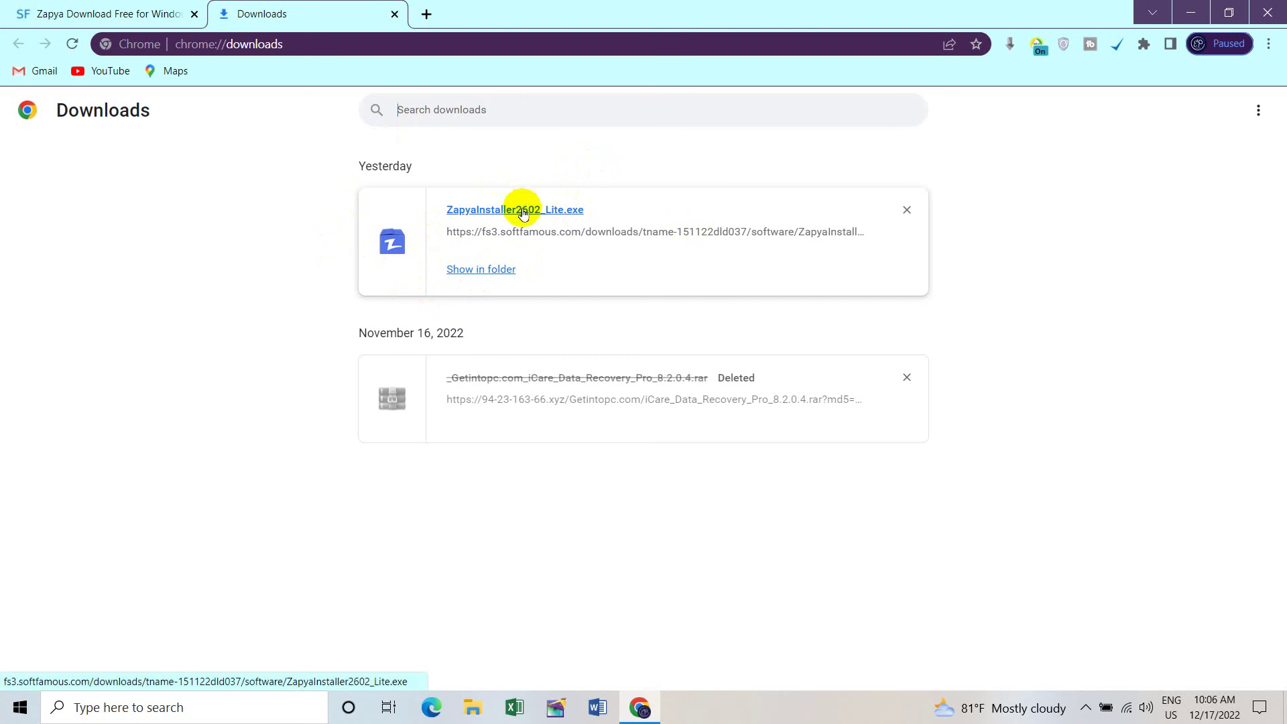
left_click(481, 271)
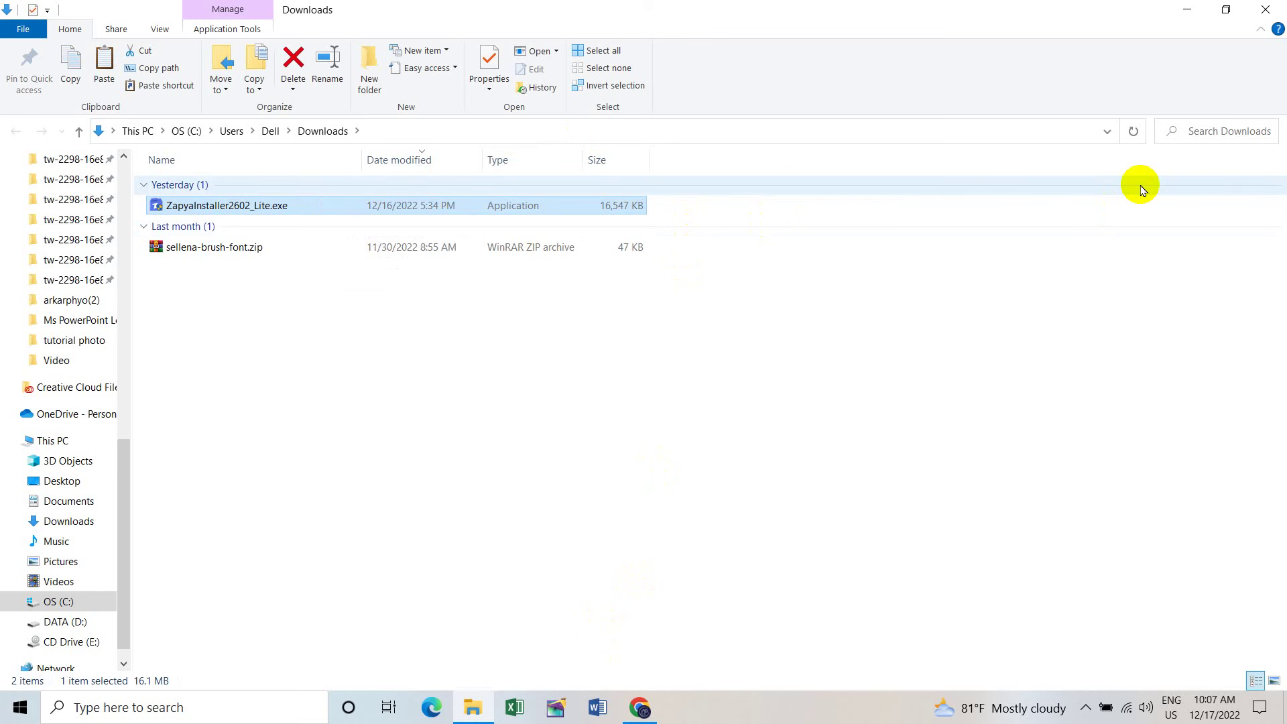
left_click(1265, 10)
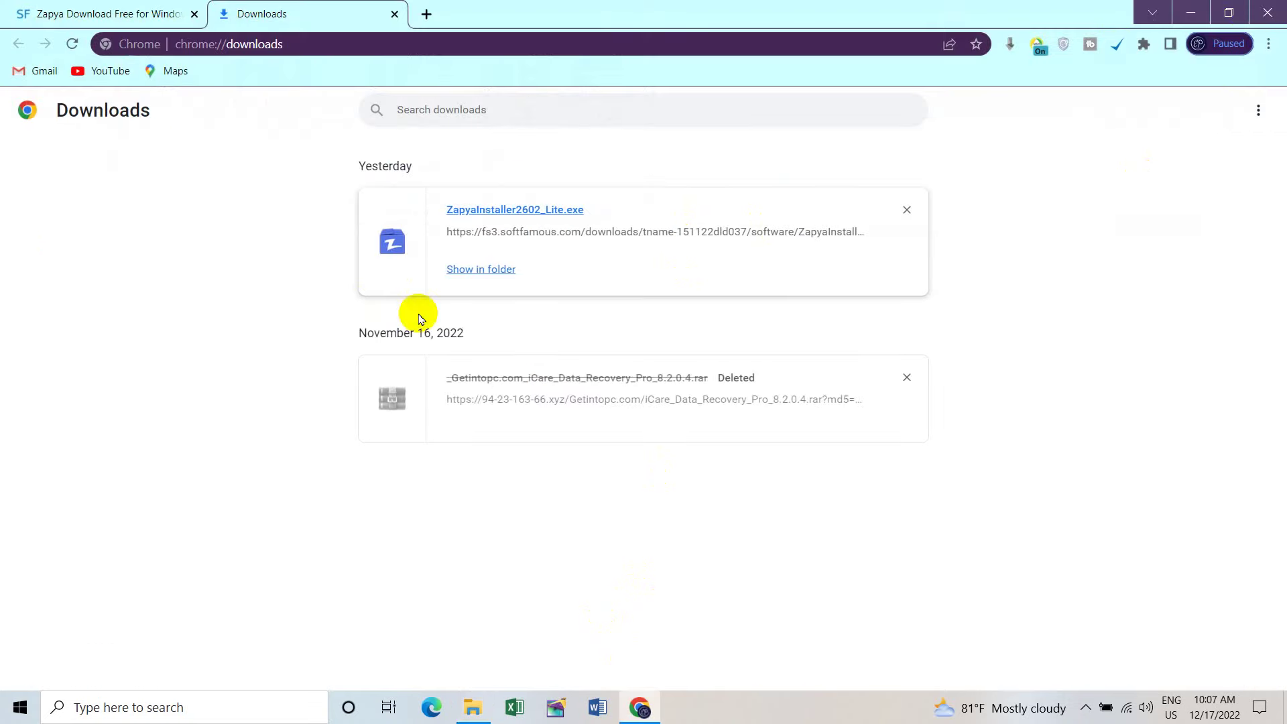
- Close Chrome, disconnect from the vivo Z3 Wi-Fi, and launch Zapya PC
left_click(1270, 9)
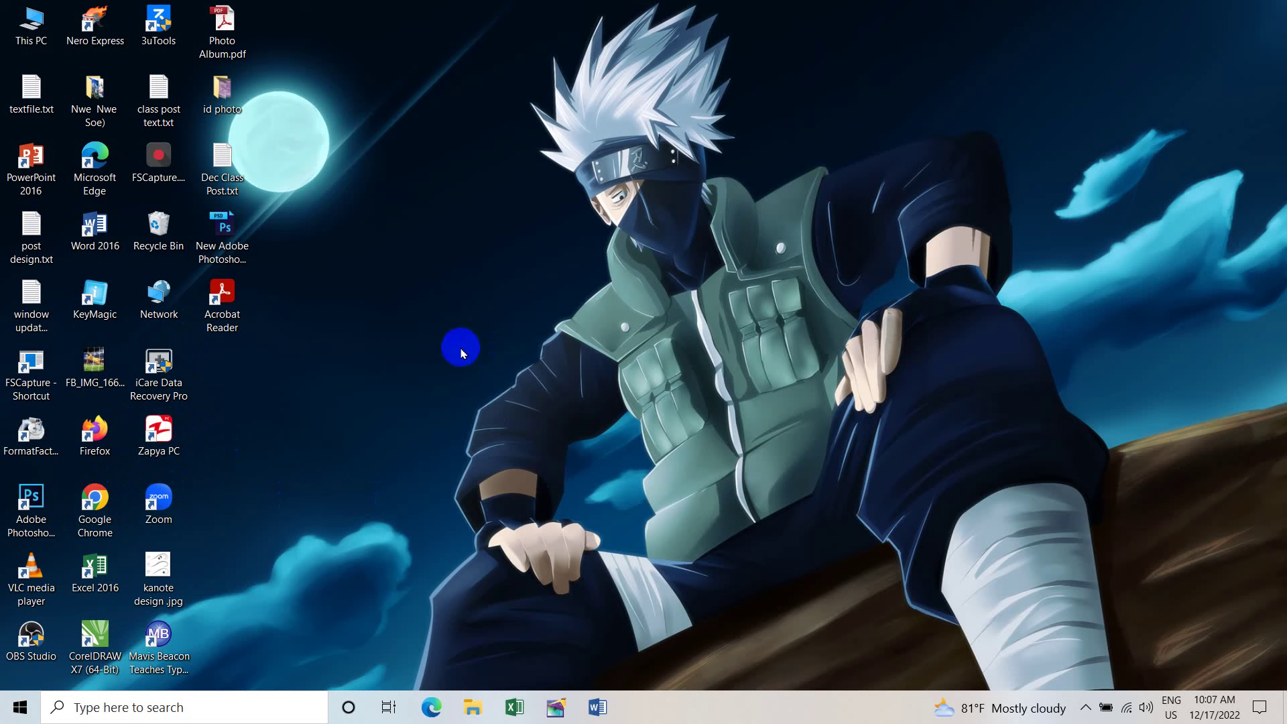
left_click(1127, 705)
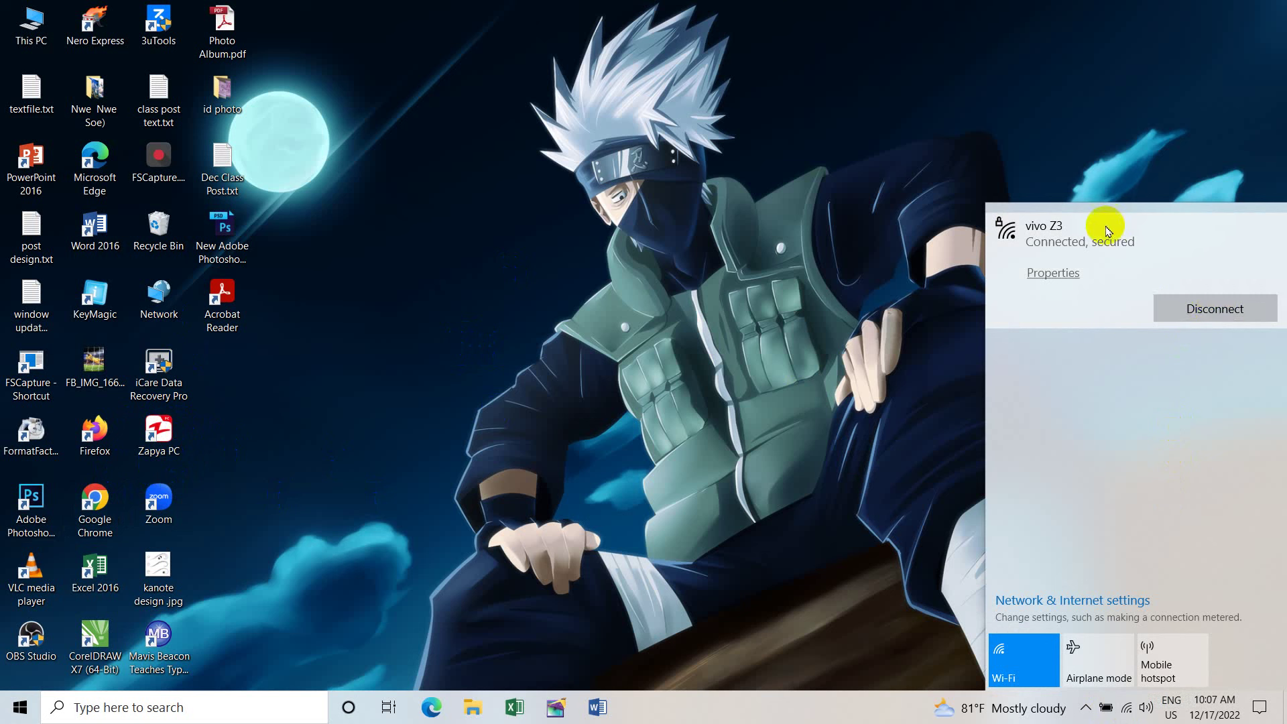
left_click(1232, 310)
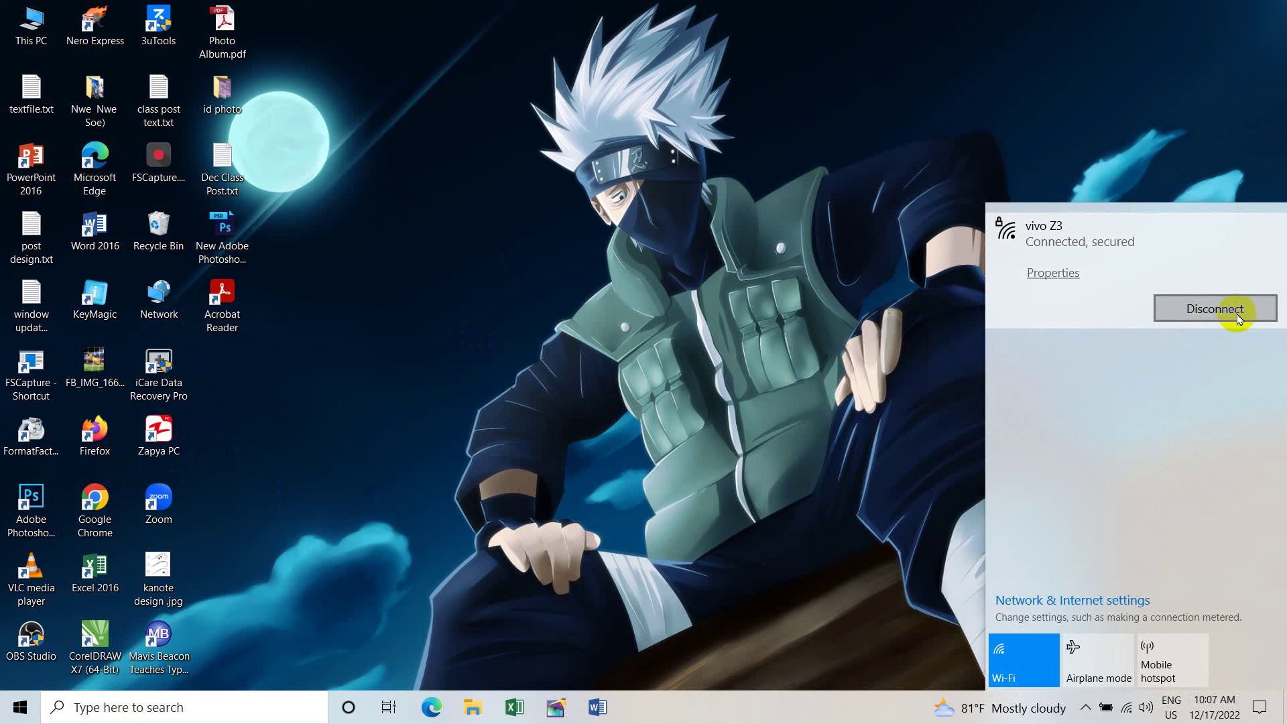
left_click(503, 332)
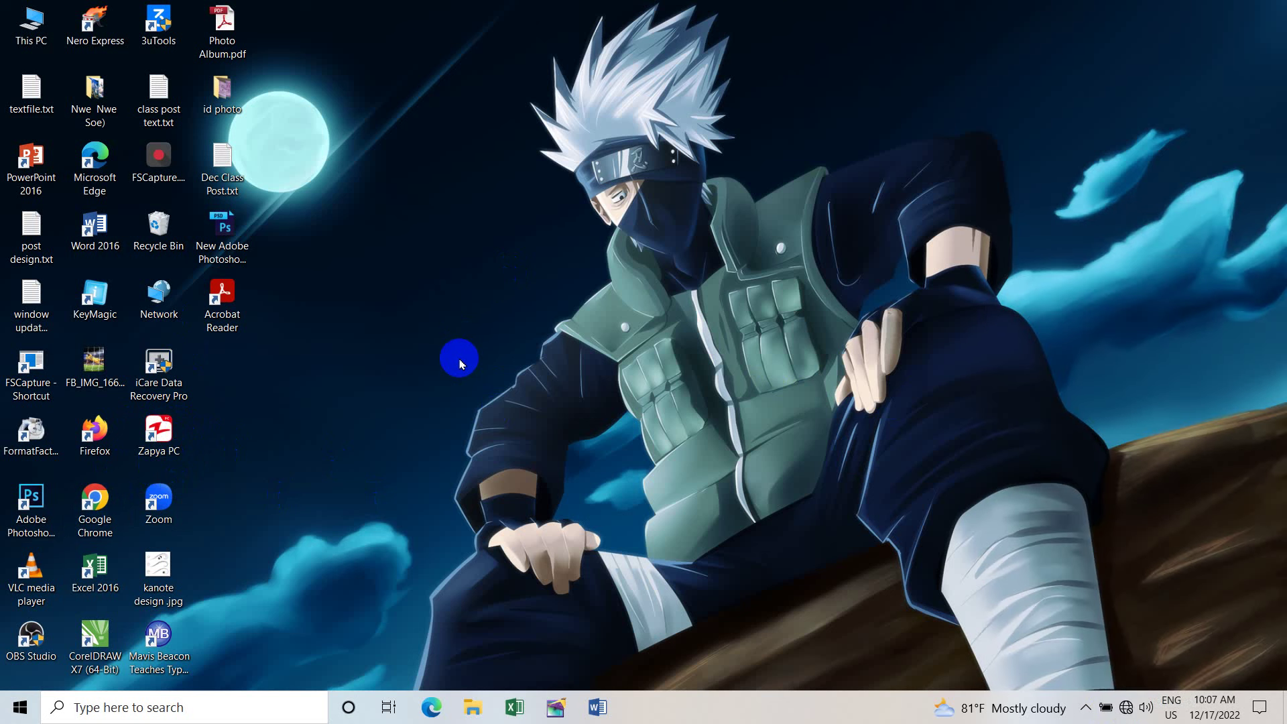
double_click(169, 433)
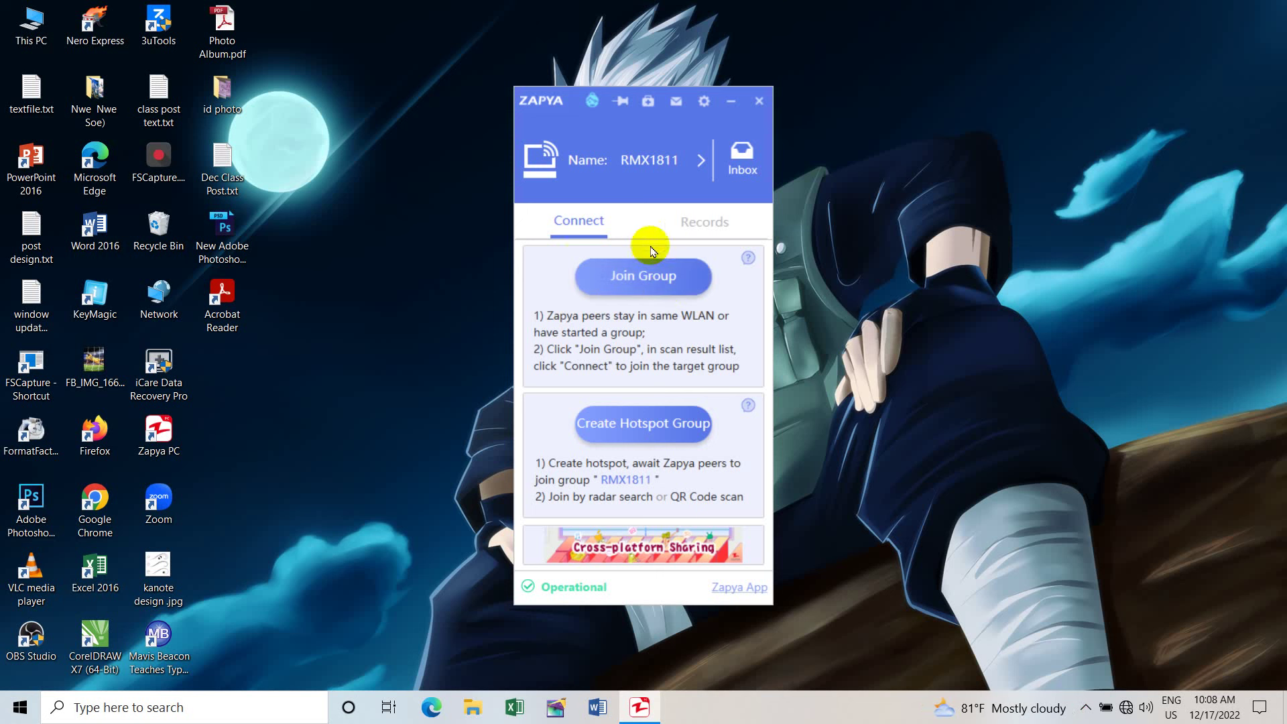
- Join the V1813BT group using its group password and close the welcome chat
left_click(653, 278)
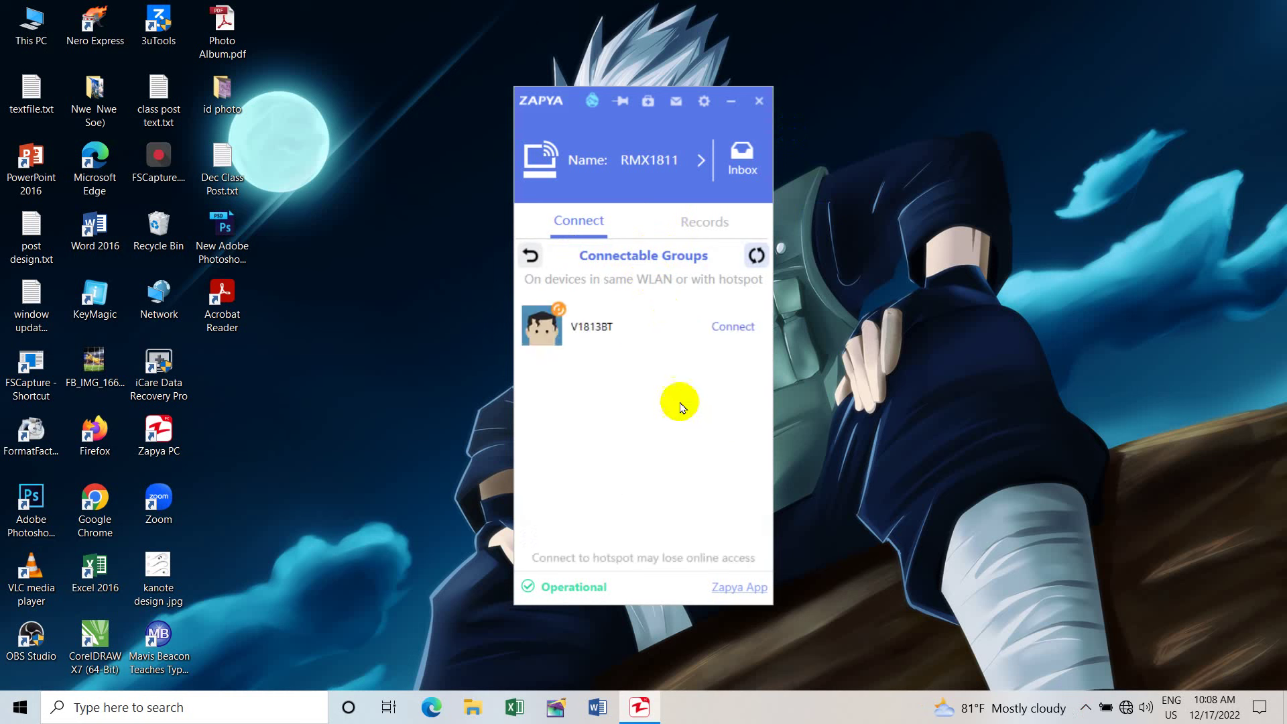
left_click(734, 328)
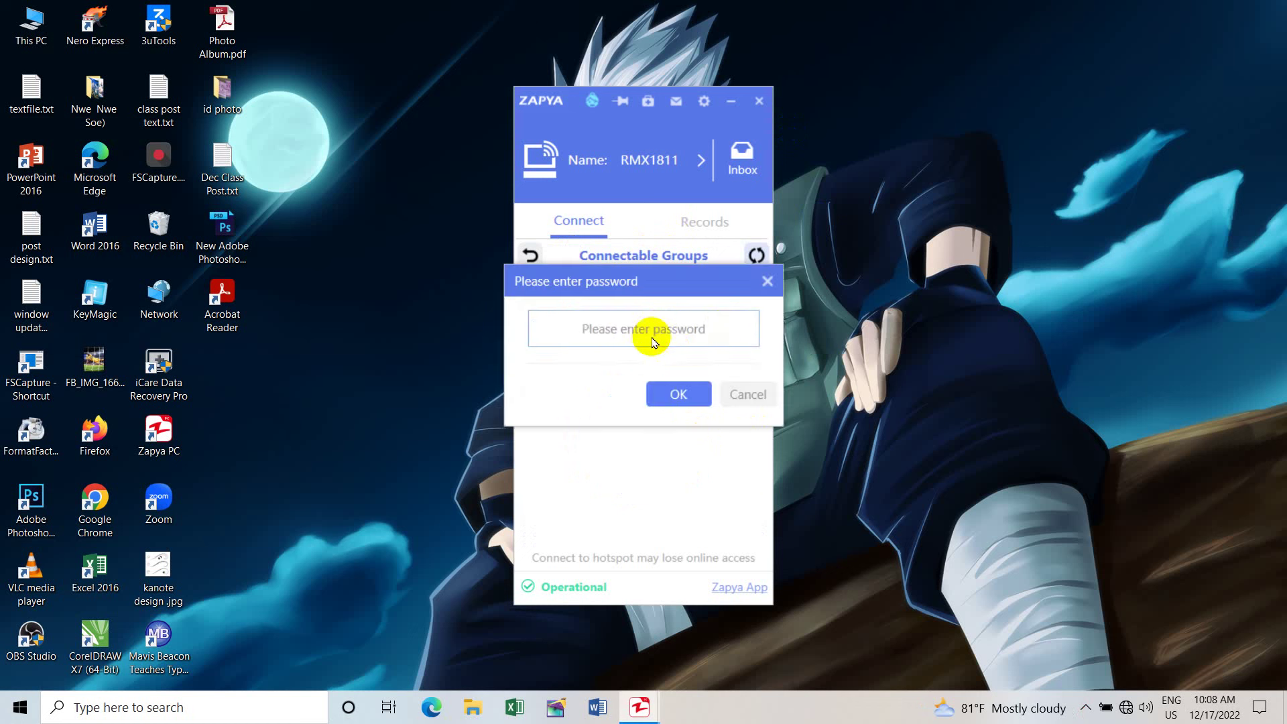
left_click(609, 330)
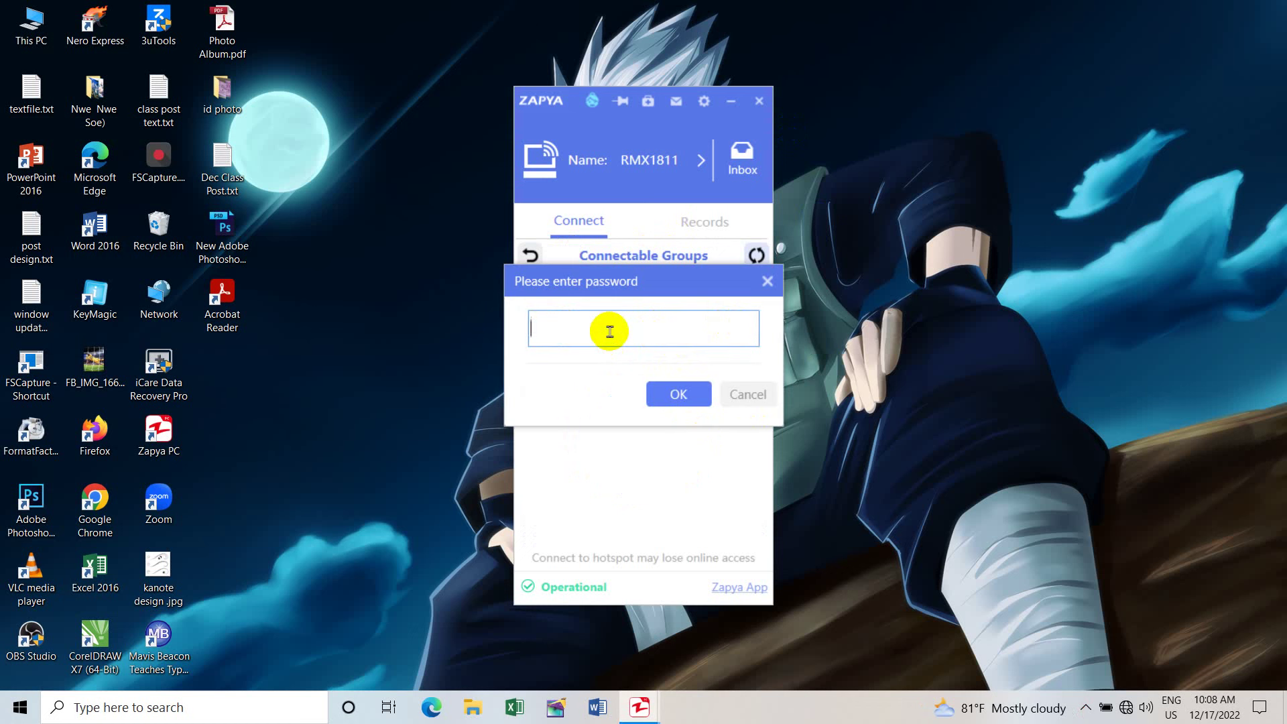
left_click(697, 394)
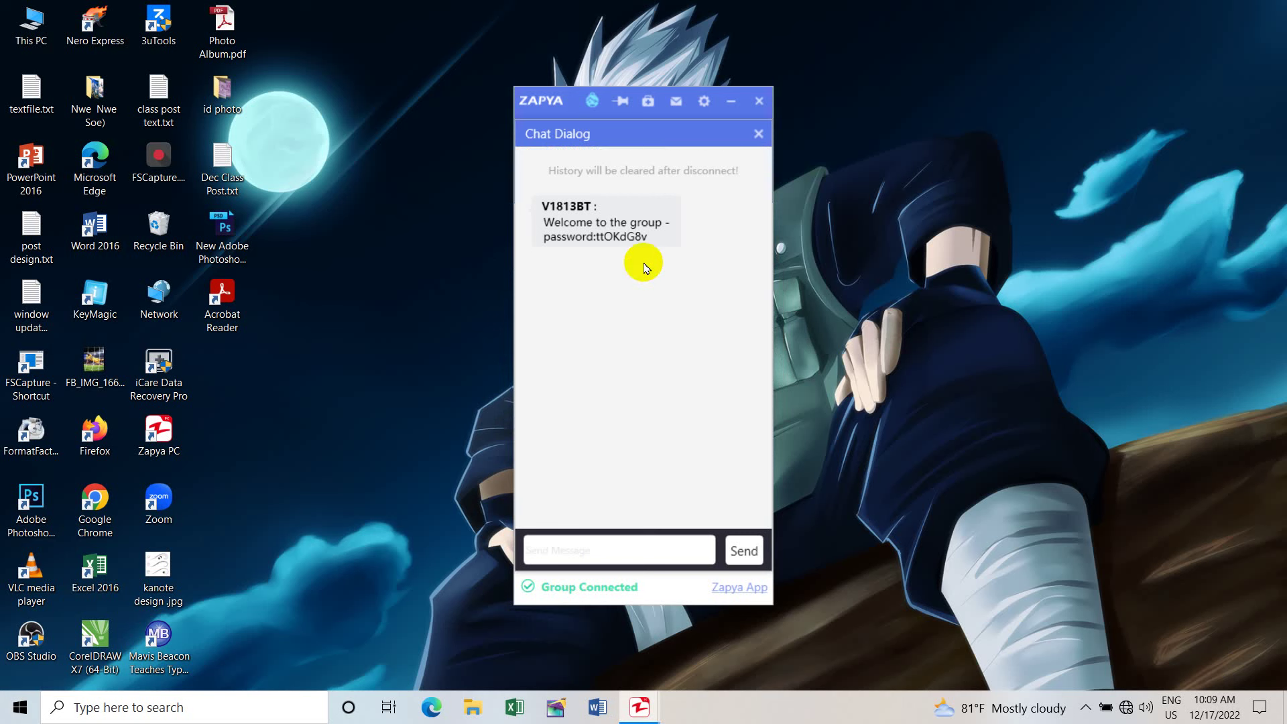
left_click(758, 134)
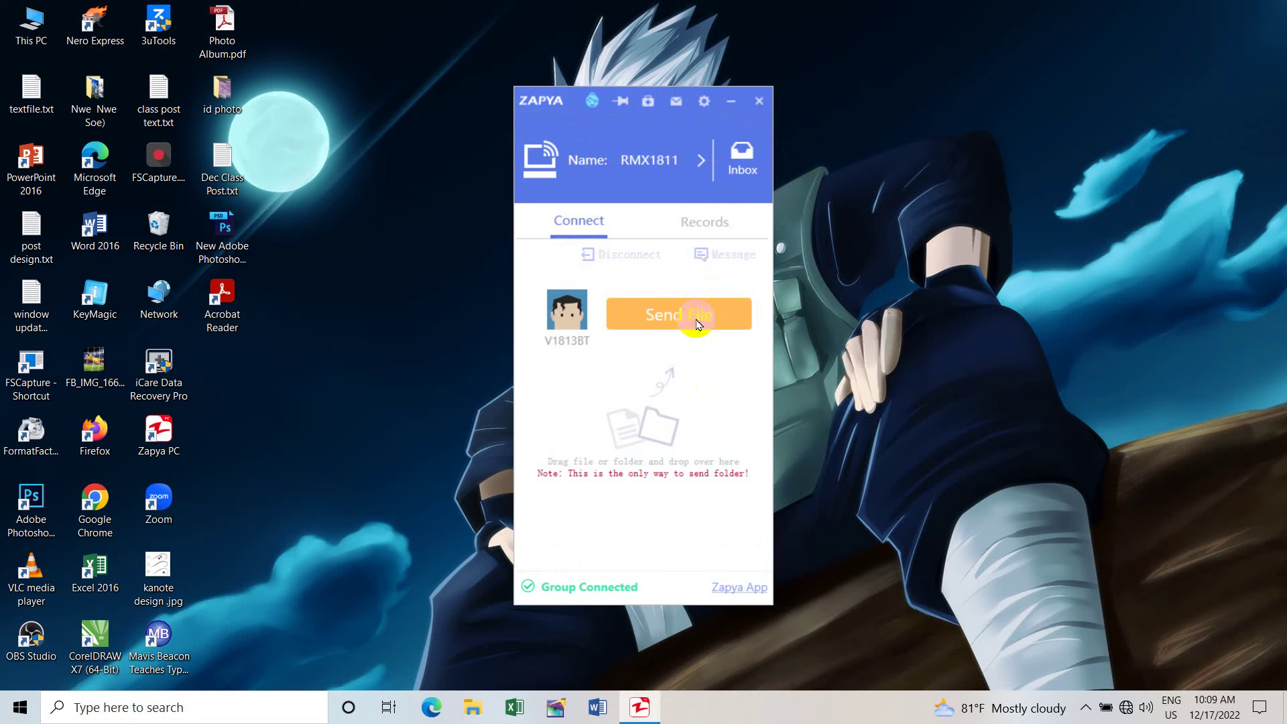
- Browse the Send File picker to DATA (D:) > DESIGN POST
left_click(696, 322)
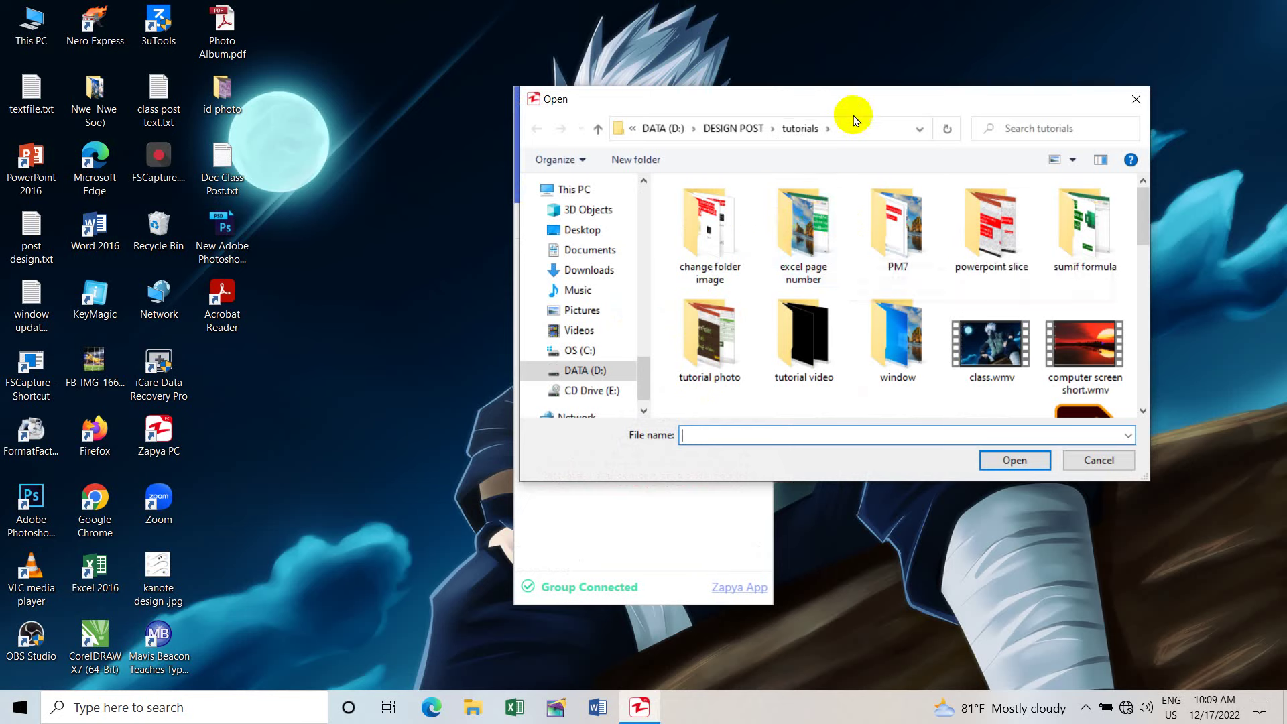
left_click_drag(873, 101, 691, 98)
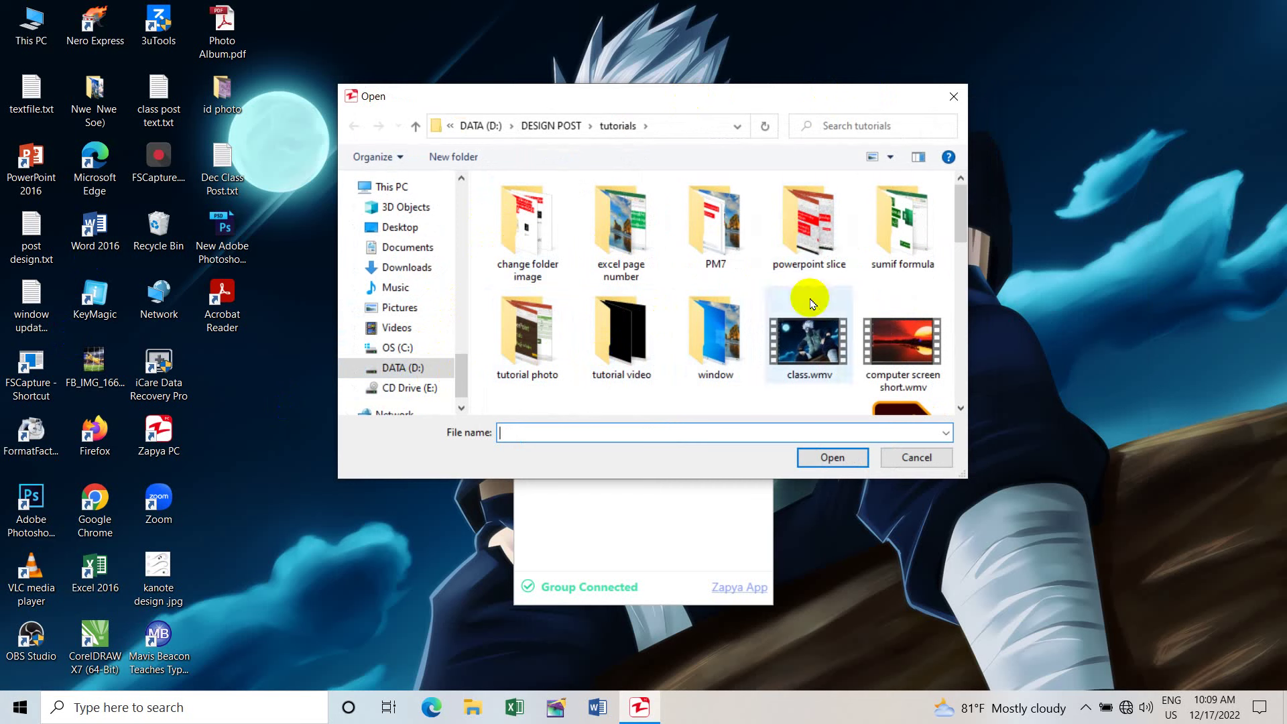
left_click(435, 368)
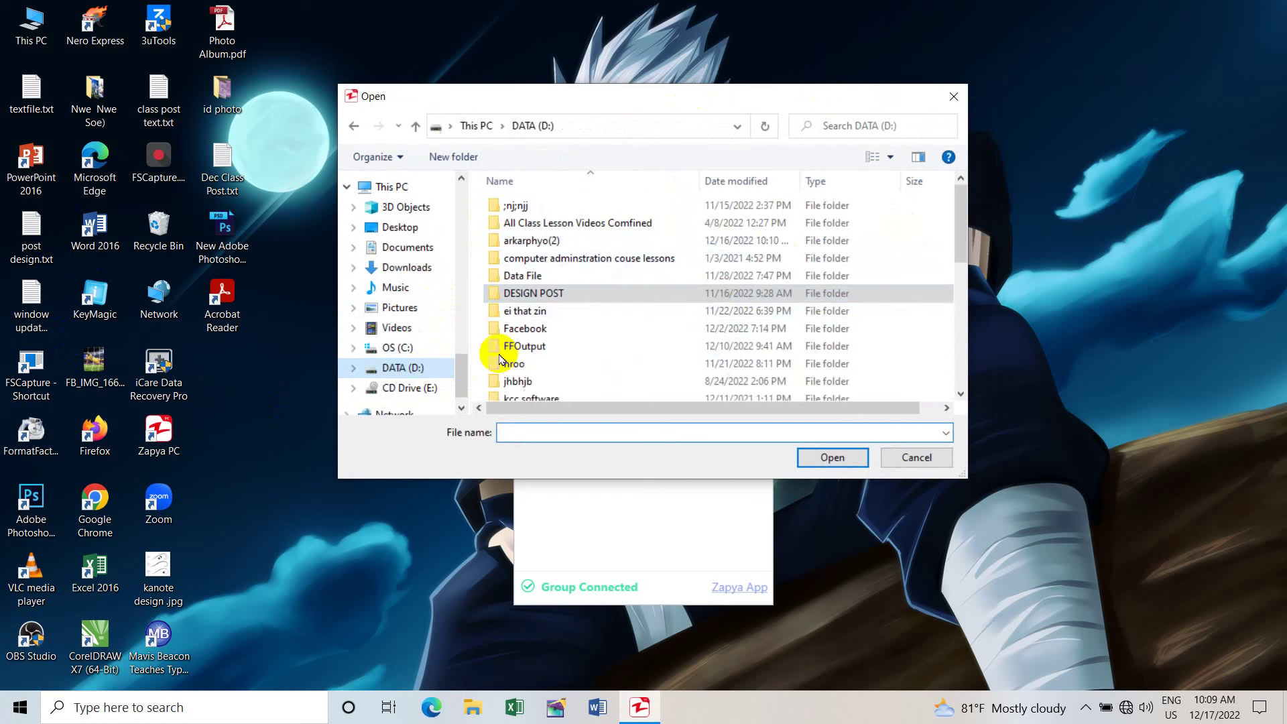
double_click(615, 293)
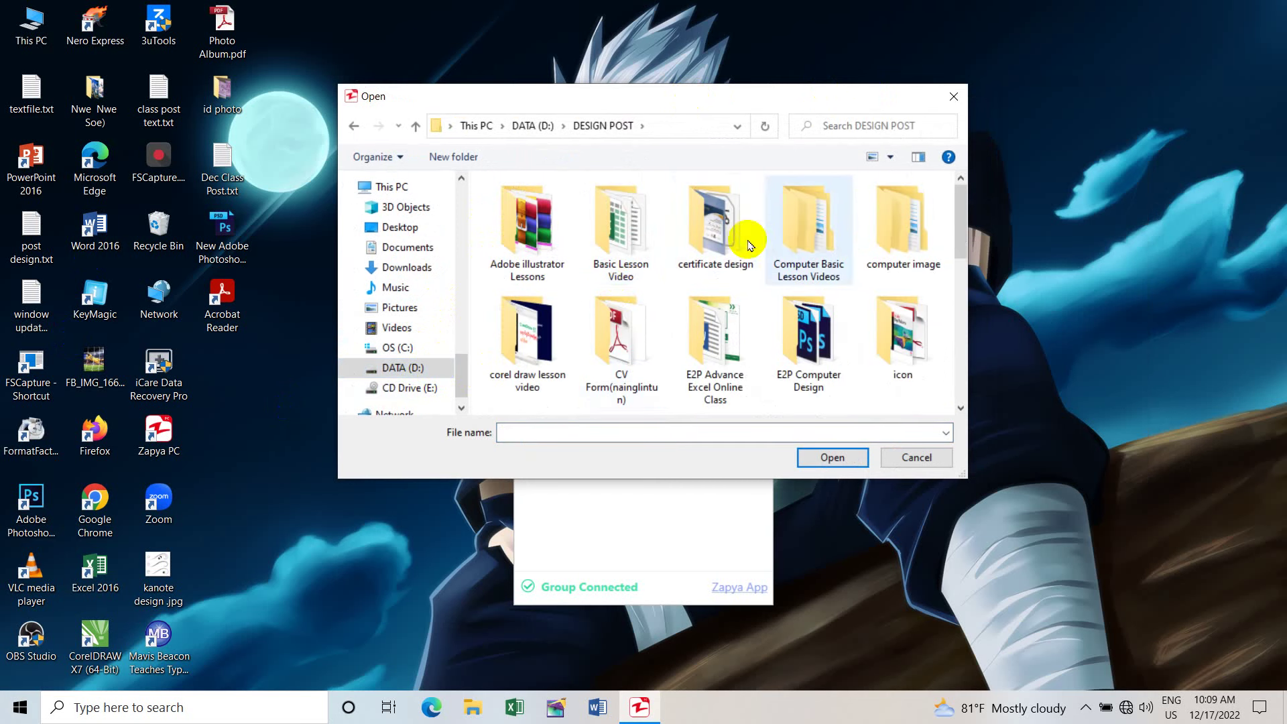
scroll(838, 299, "down", 5)
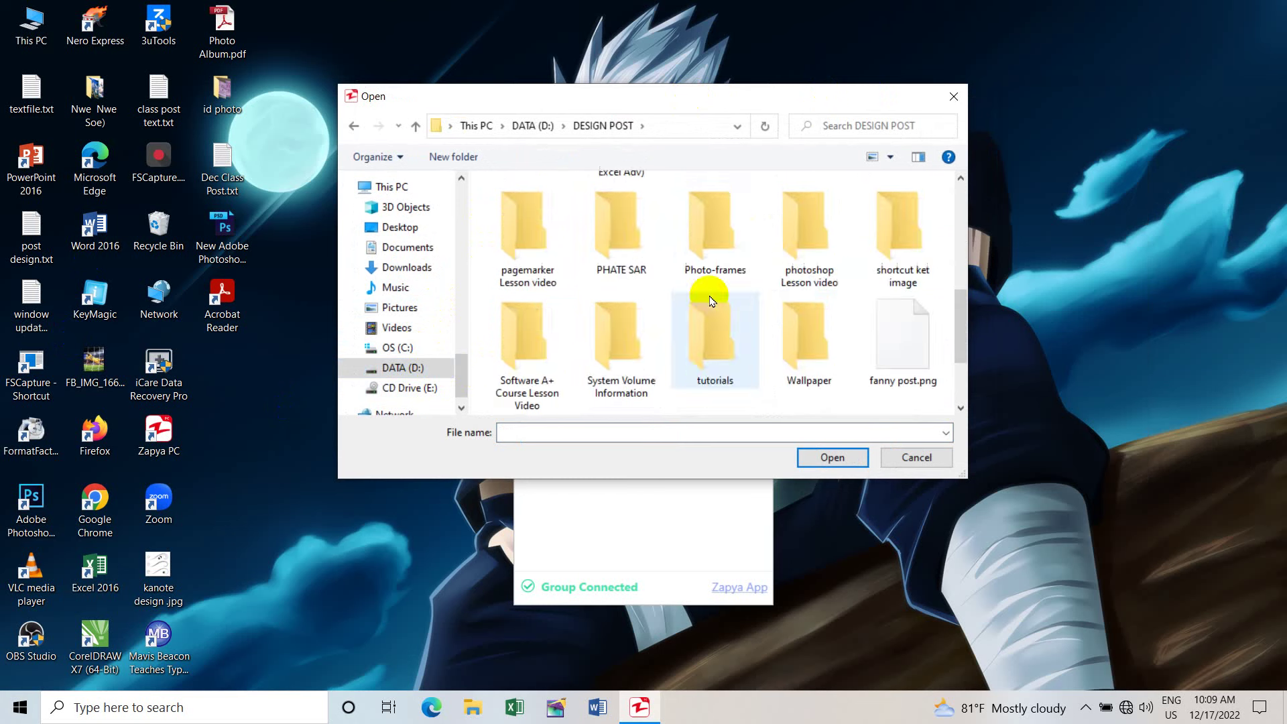
scroll(724, 291, "down", 2)
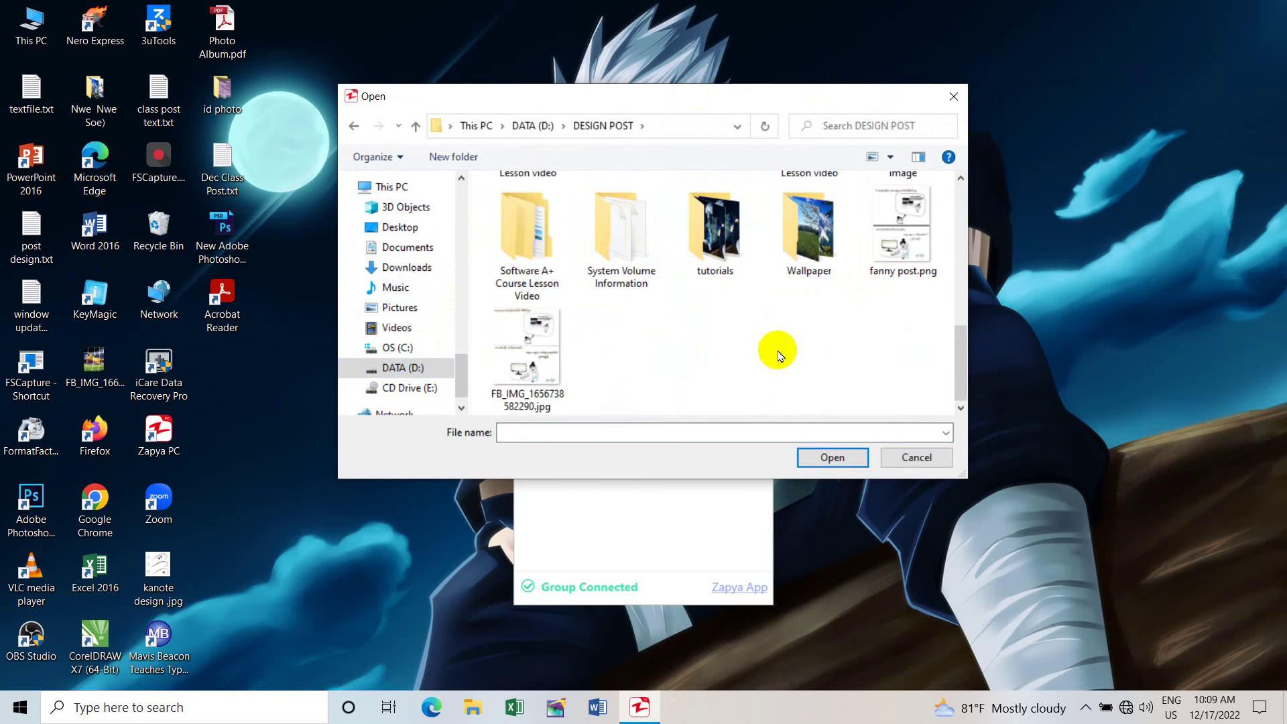
scroll(664, 349, "up", 7)
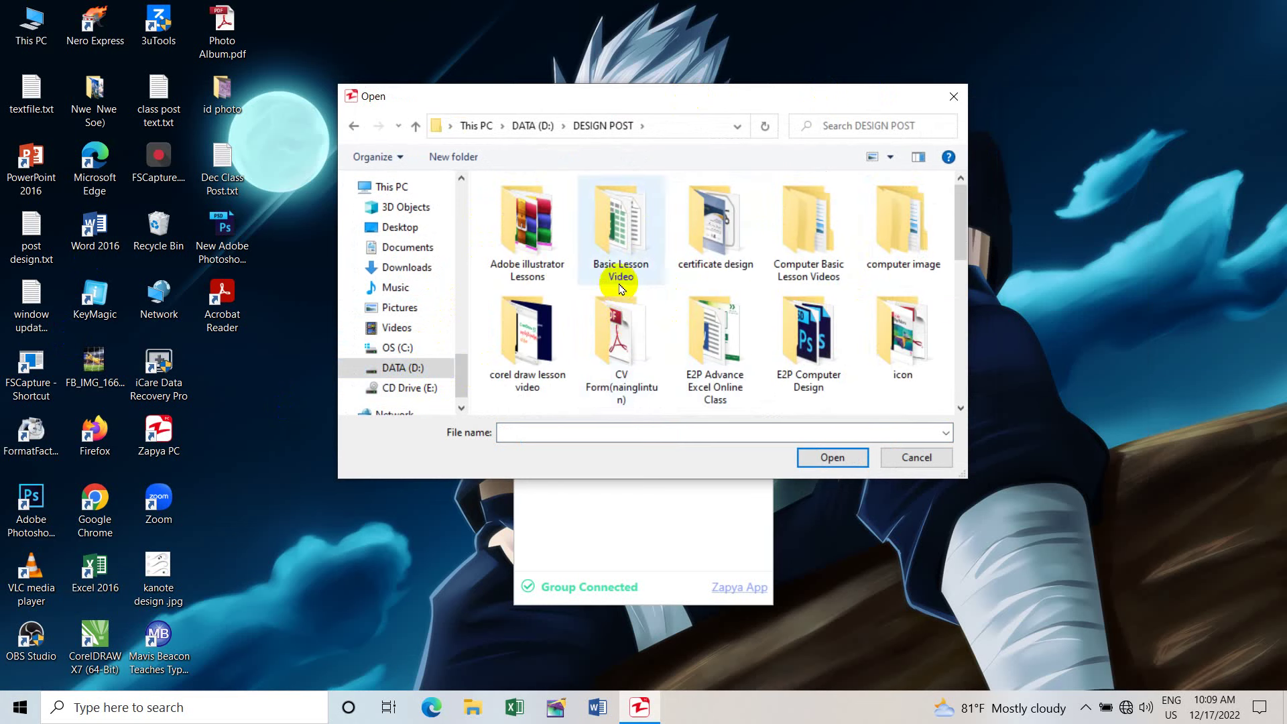
- Send the preview jpg from the icon folder to V1813BT, then reopen the Send File picker
double_click(896, 348)
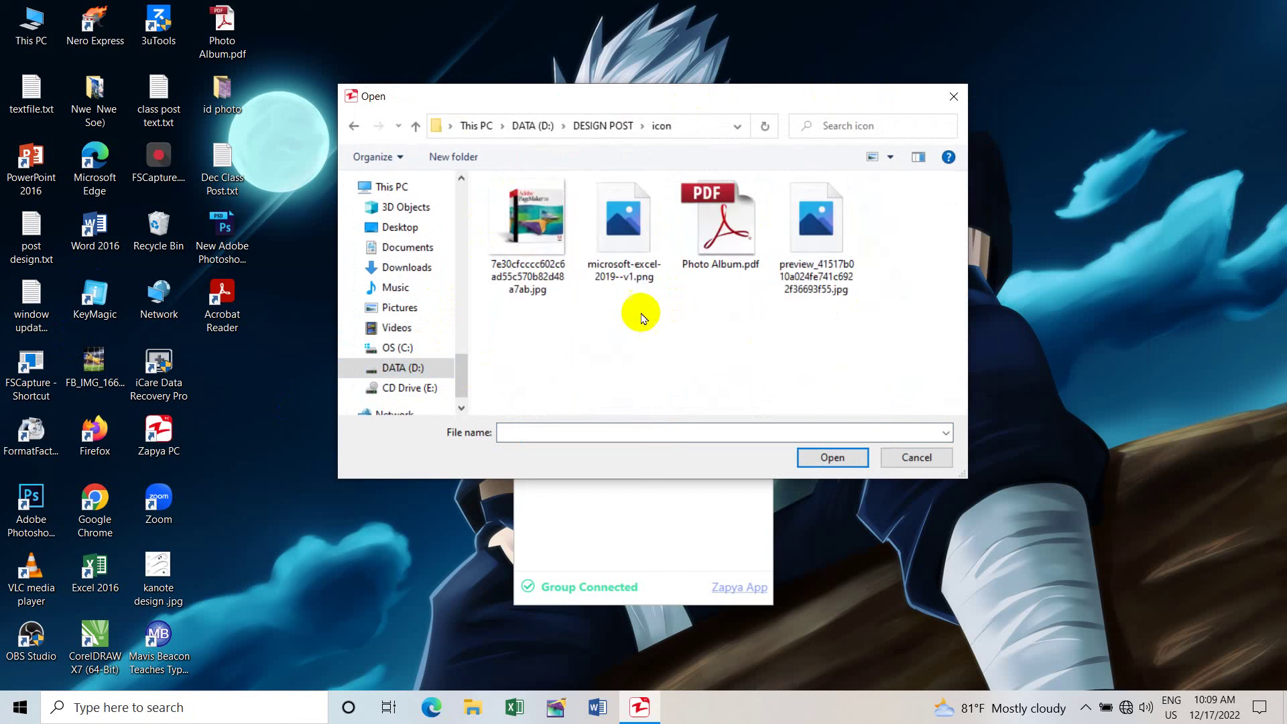
left_click(816, 231)
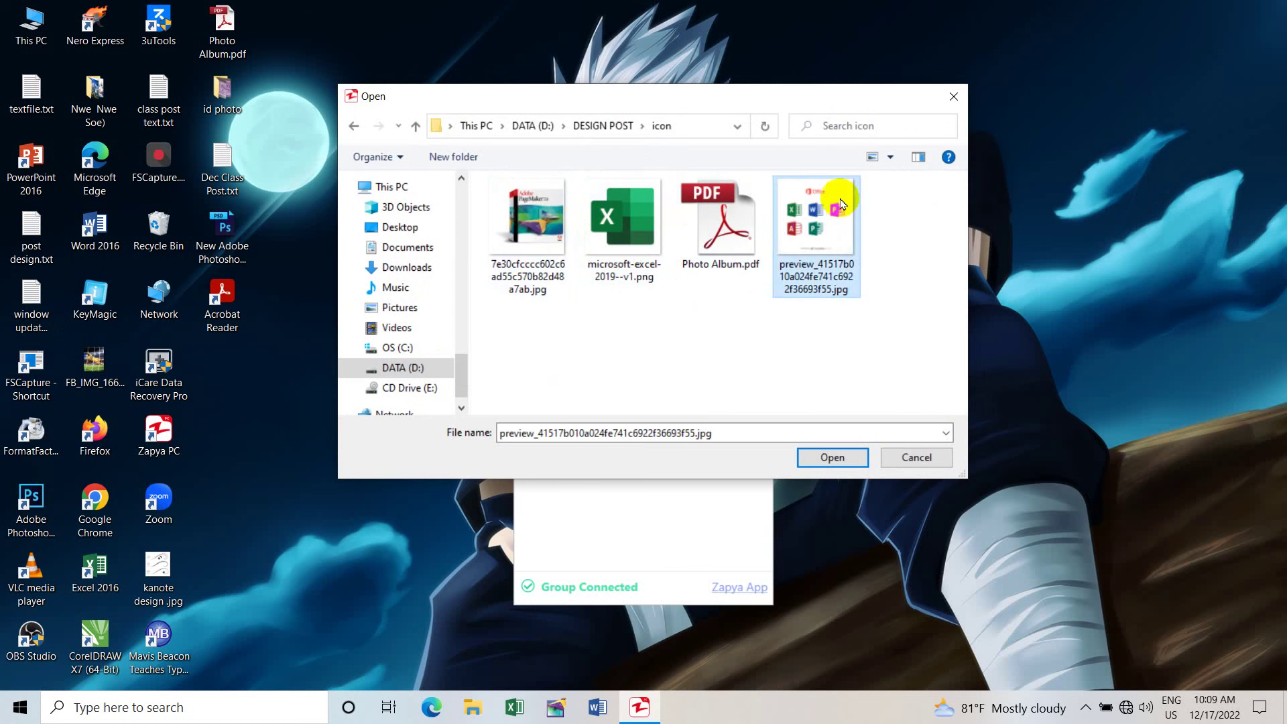
left_click(835, 460)
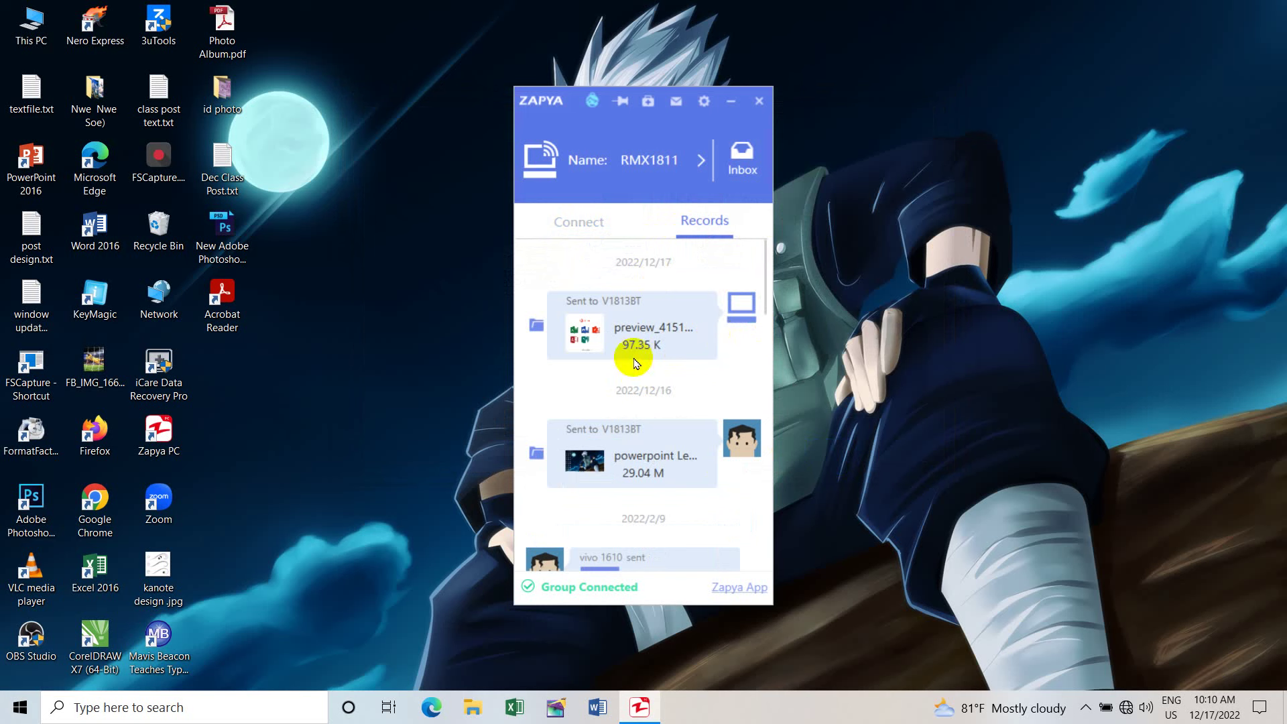
left_click(582, 224)
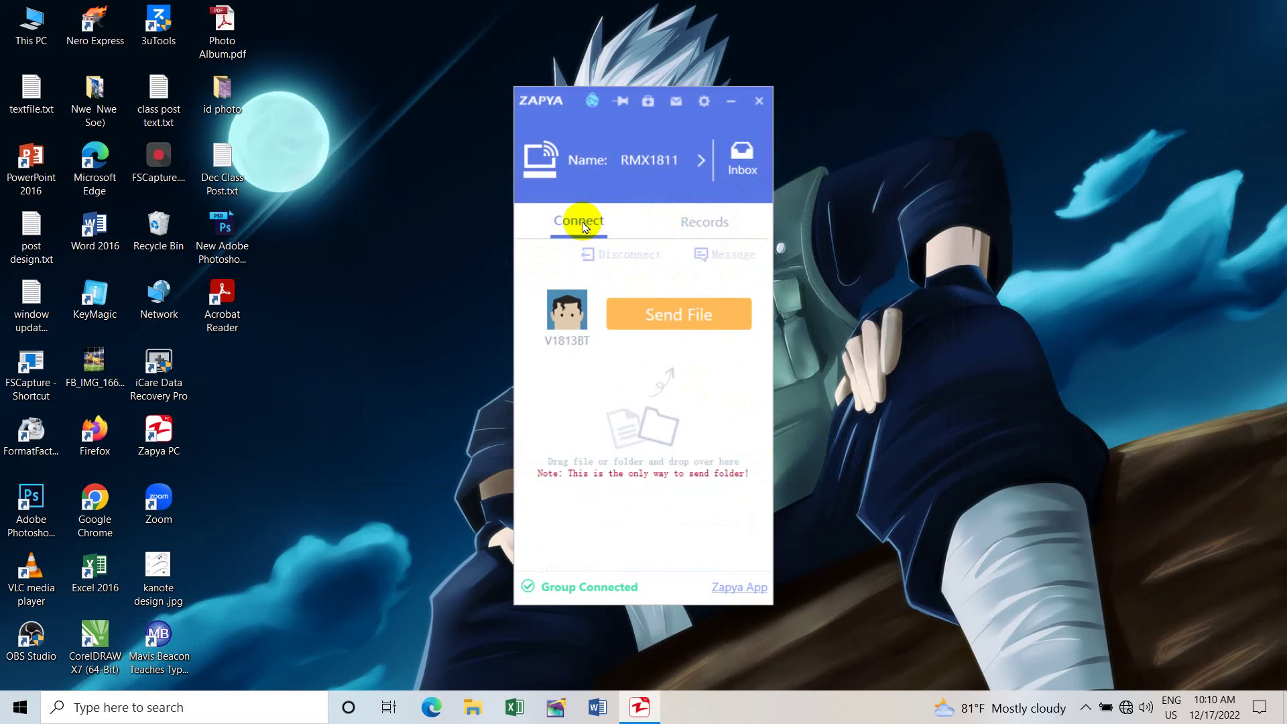
left_click(679, 315)
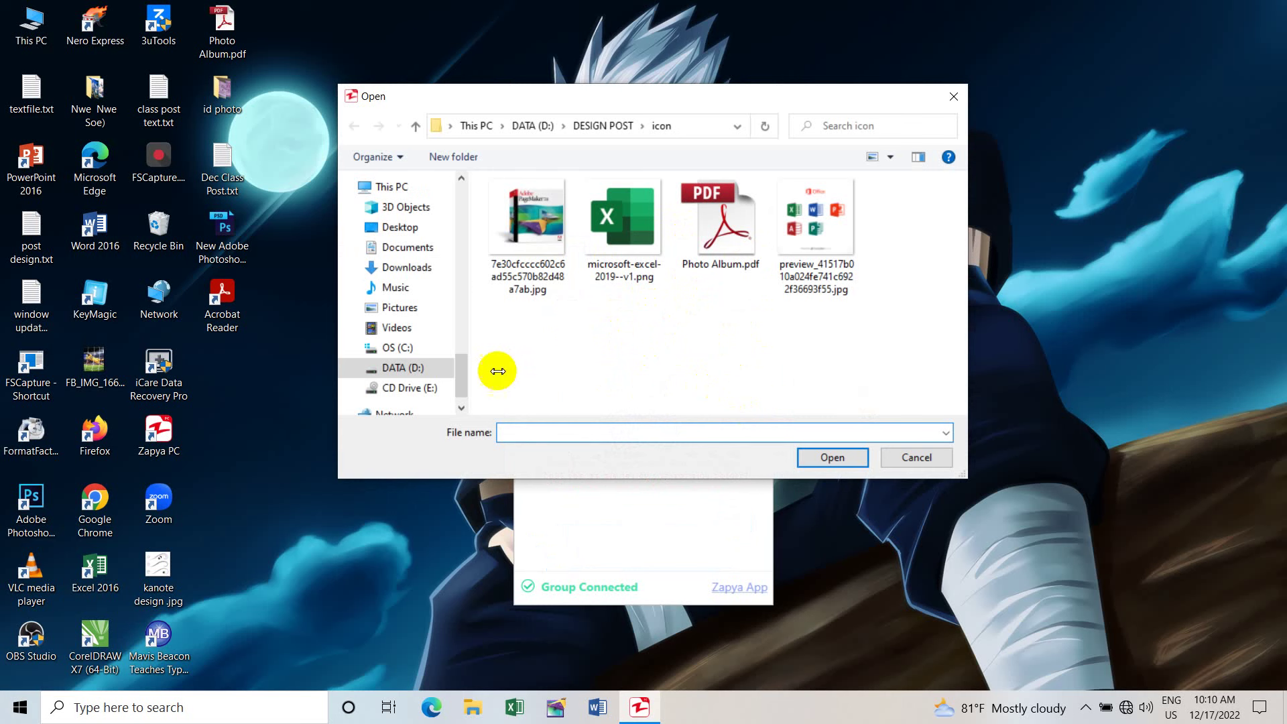
- Choose the Facebook lesson .mp4 from DESIGN POST > Basic Lesson Video > computer introduction lesson video
left_click(432, 372)
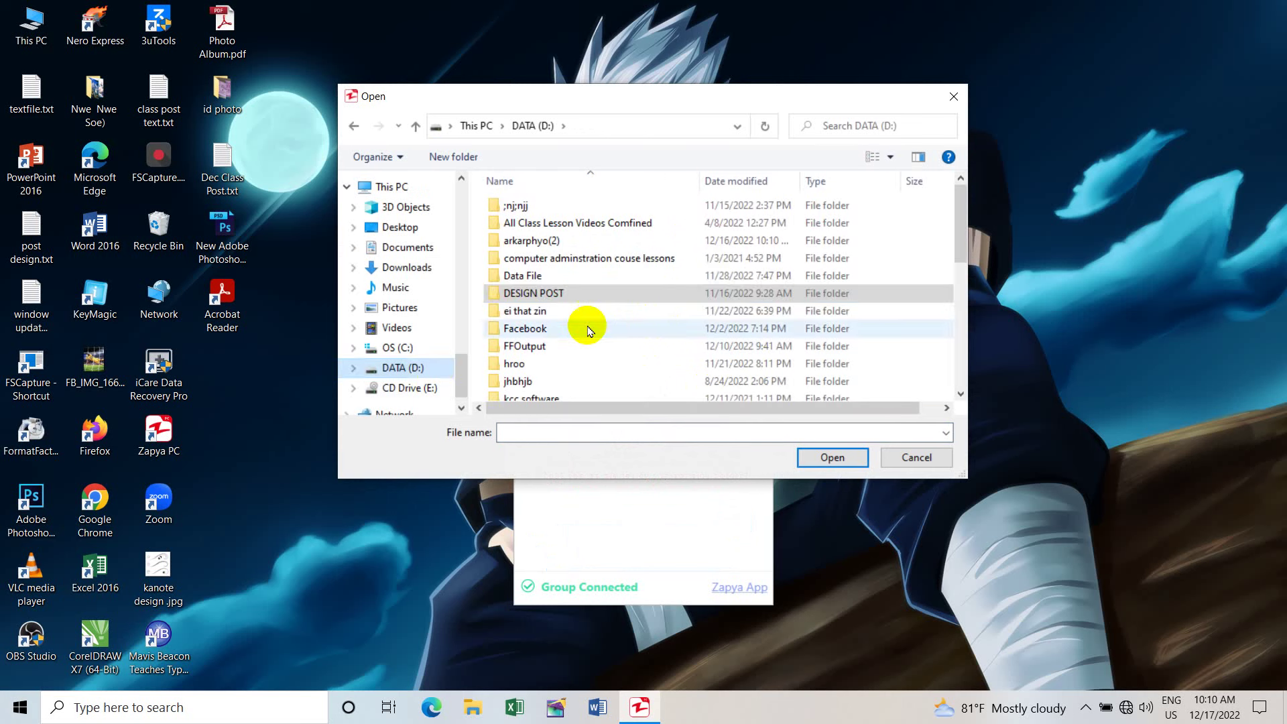
double_click(614, 295)
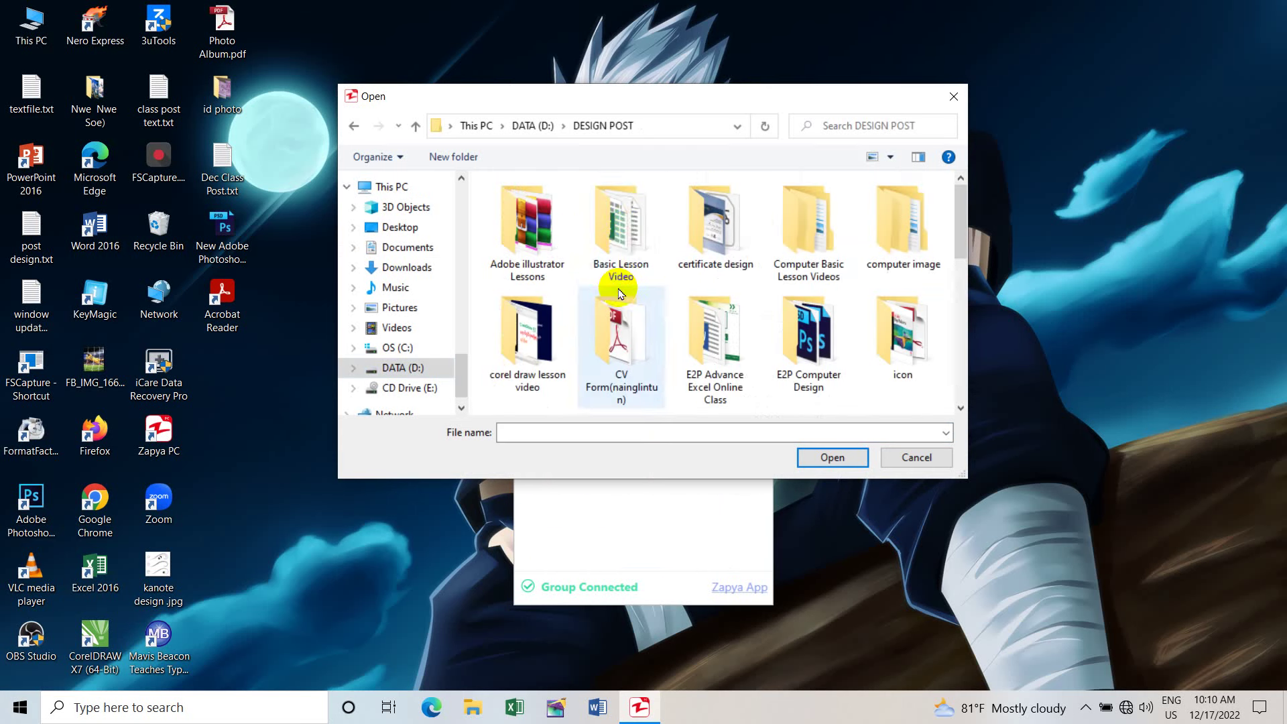
double_click(617, 227)
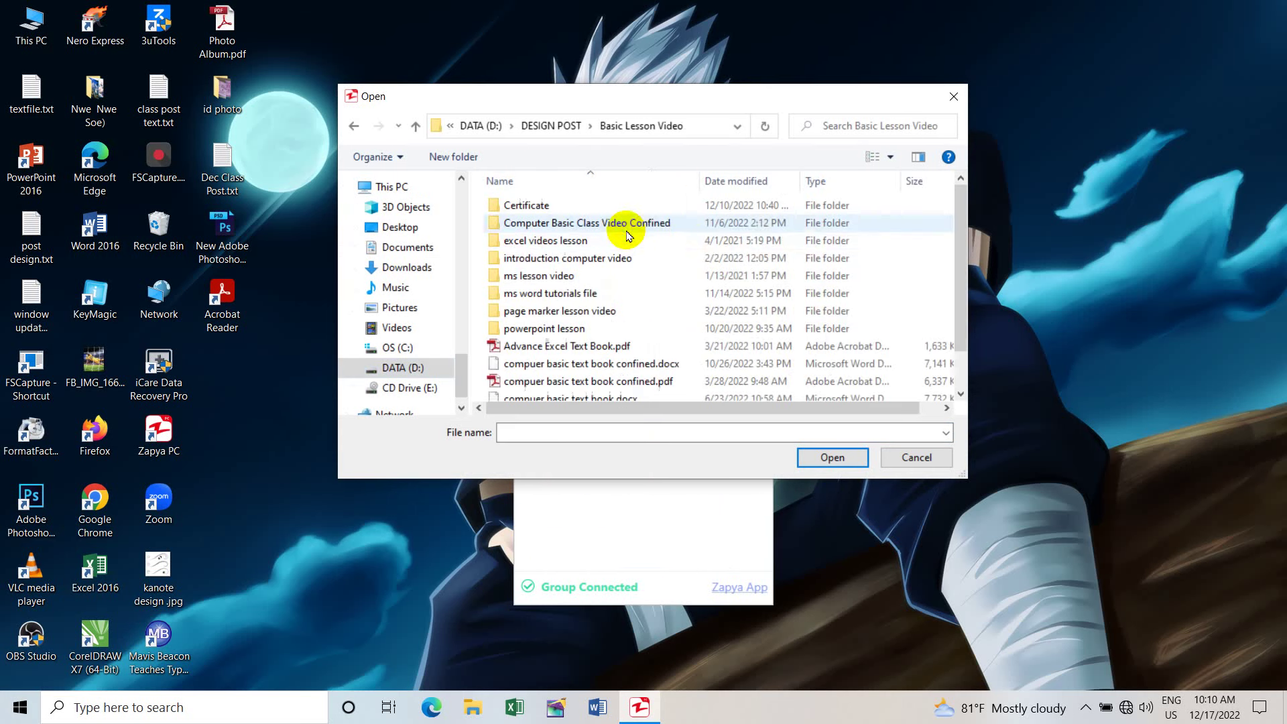
double_click(685, 228)
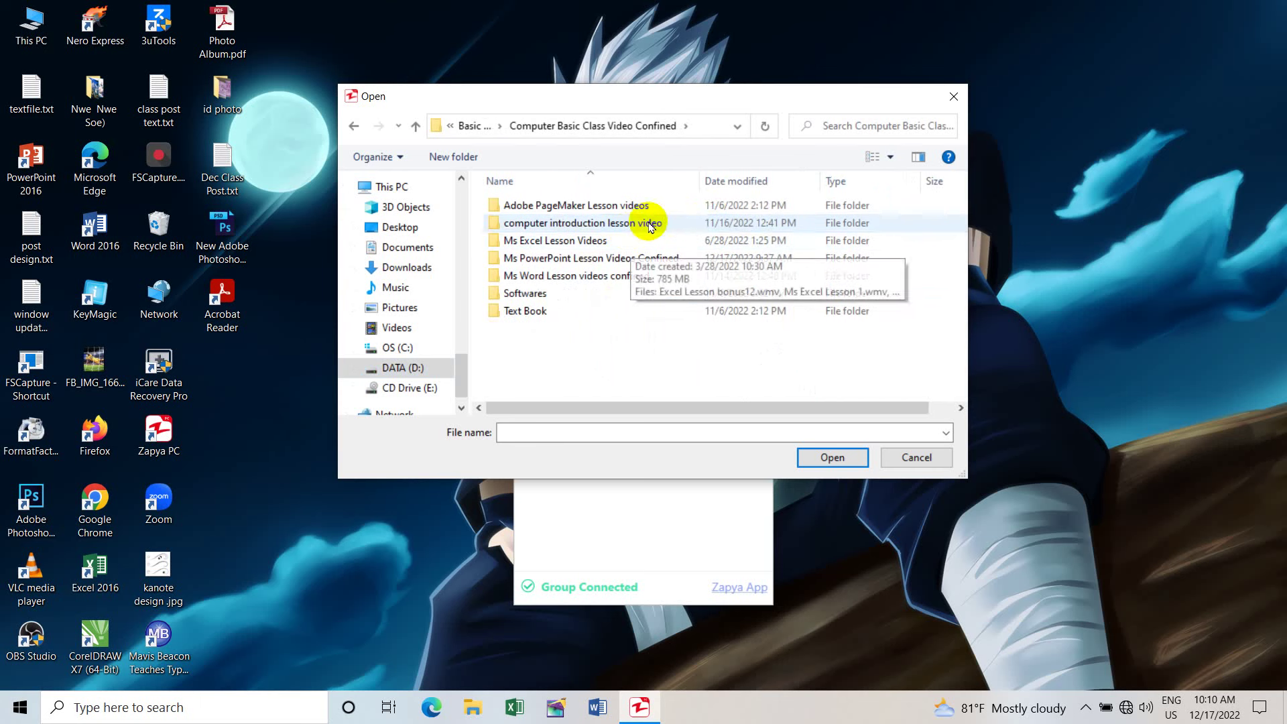
double_click(672, 223)
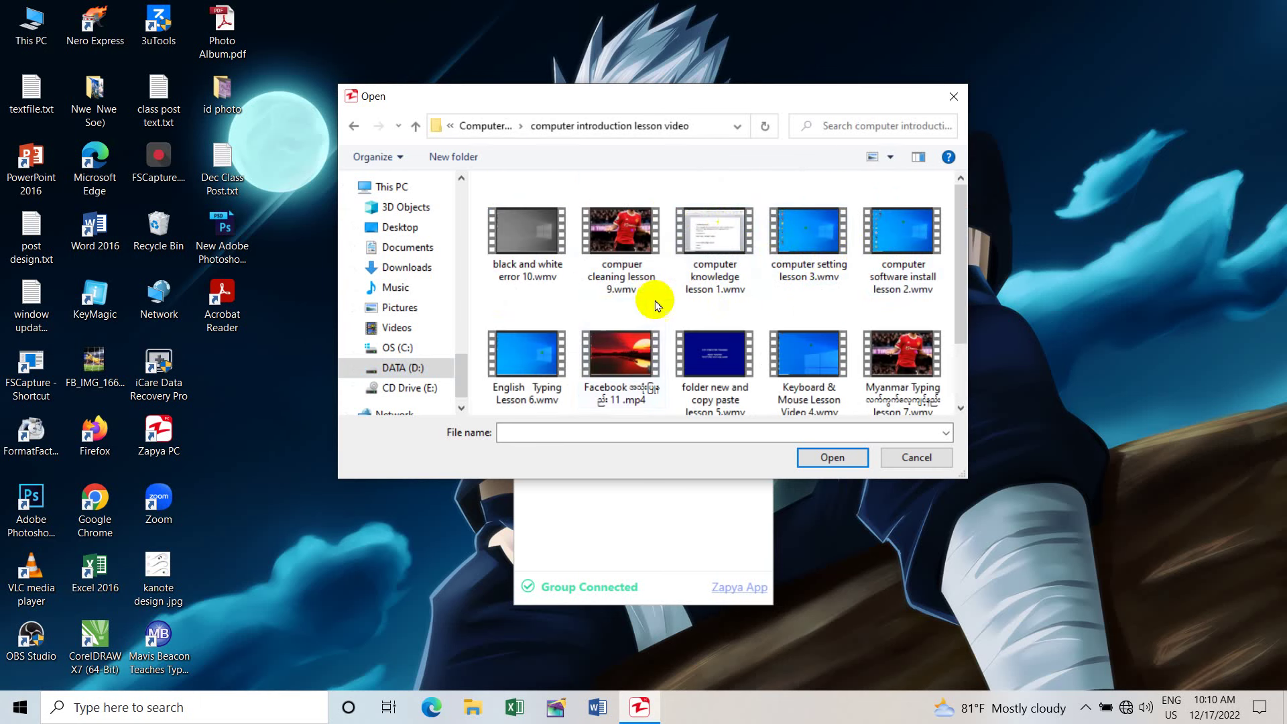
left_click(608, 335)
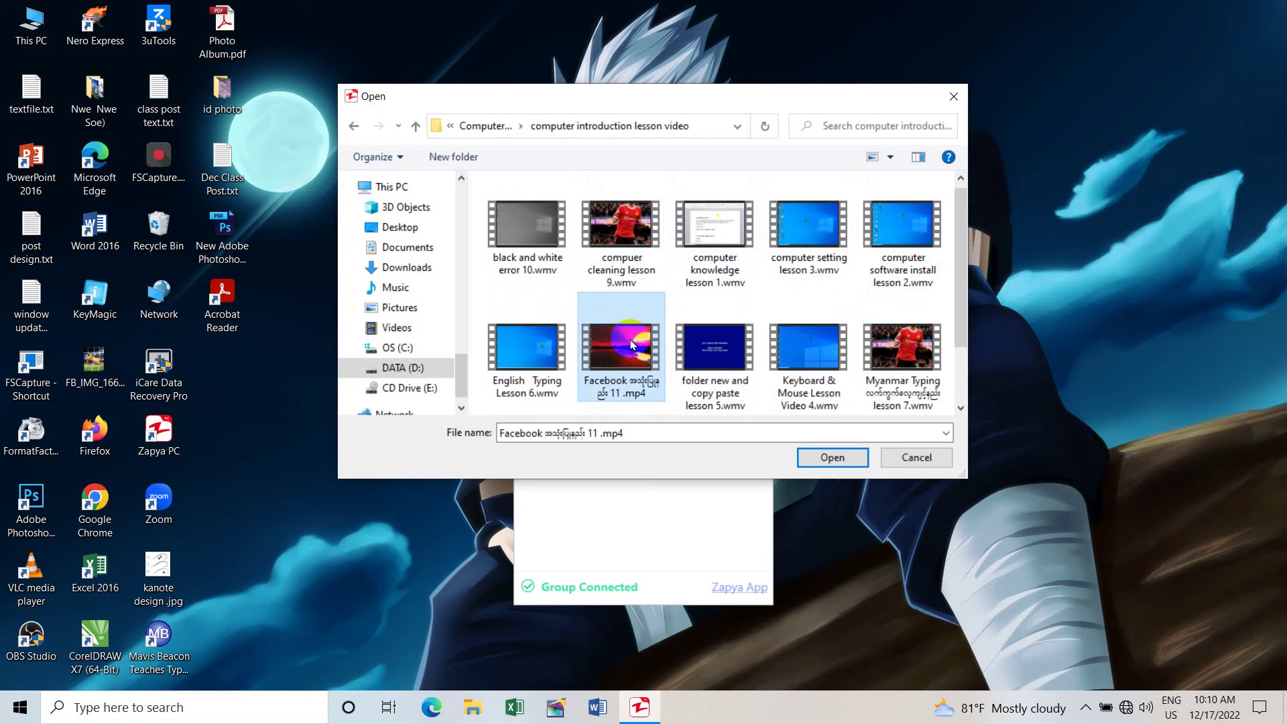
left_click(831, 456)
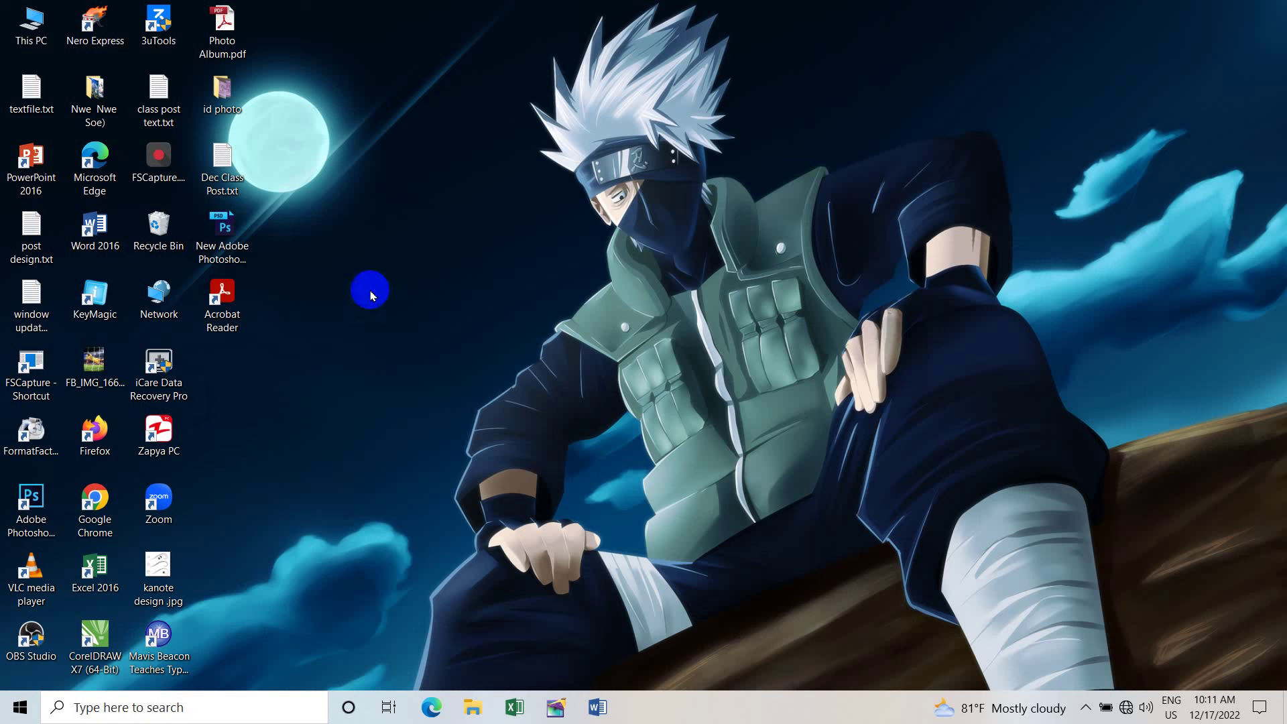
right_click(373, 281)
left_click(462, 365)
right_click(475, 277)
left_click(523, 352)
right_click(480, 276)
left_click(530, 353)
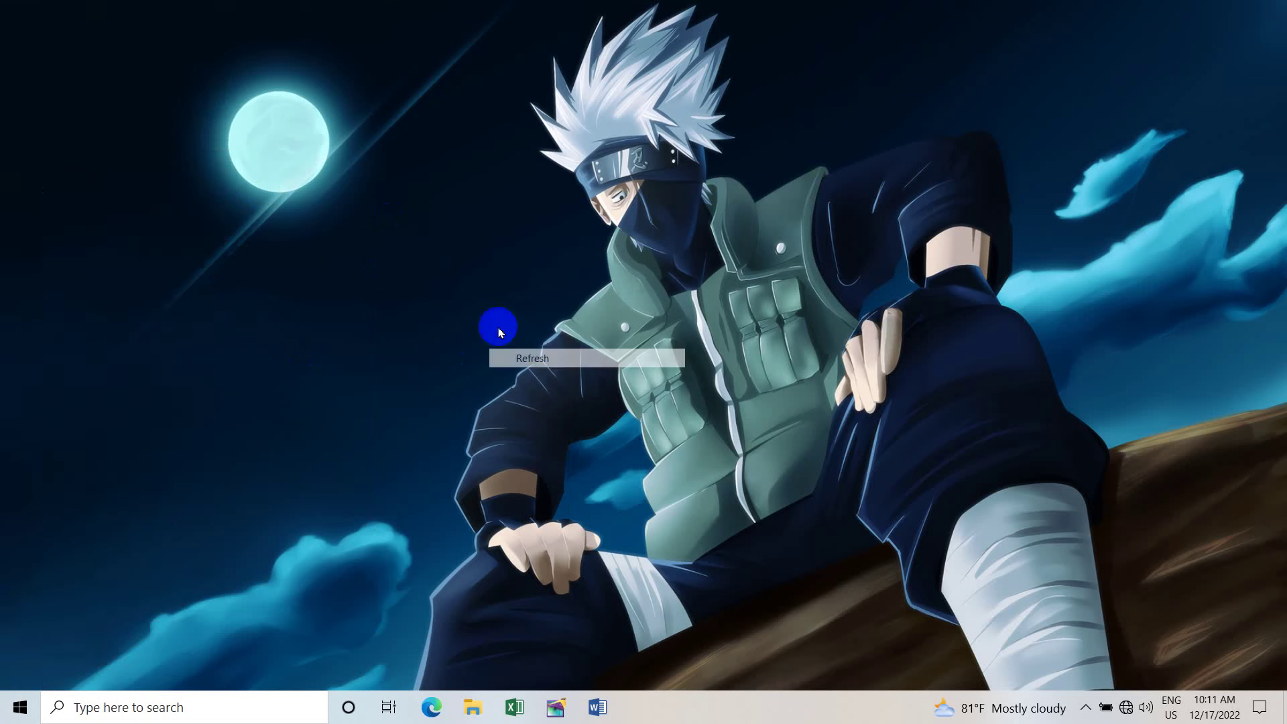
right_click(457, 277)
left_click(542, 360)
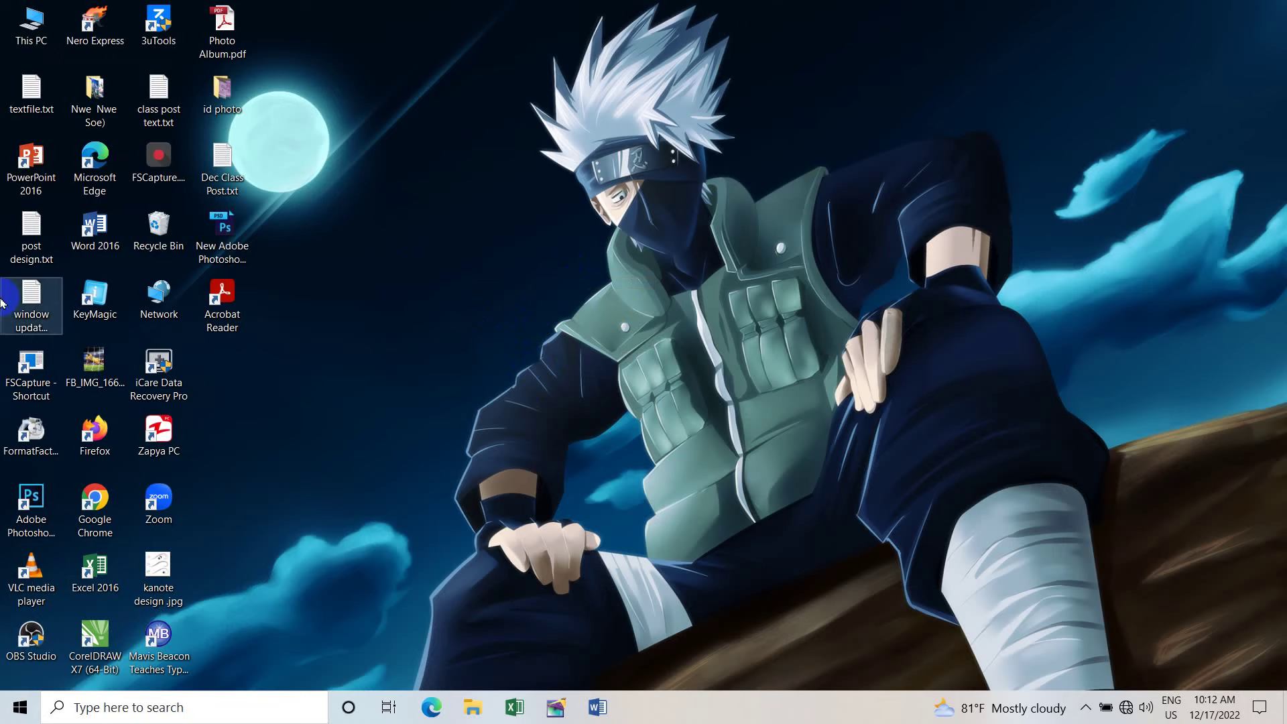
- Reopen This PC with Win+E so the new W11_21H2_MULTi7_JUNE2022 (G:) drive appears
double_click(44, 40)
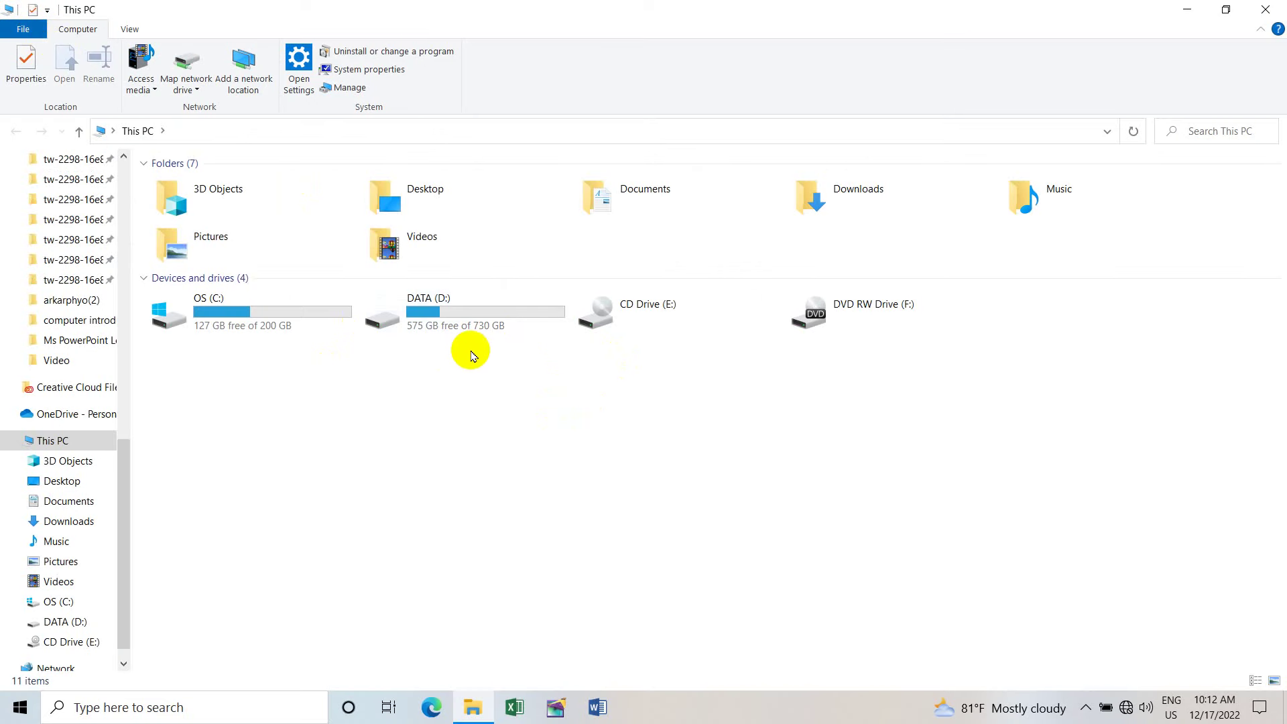
left_click(1266, 10)
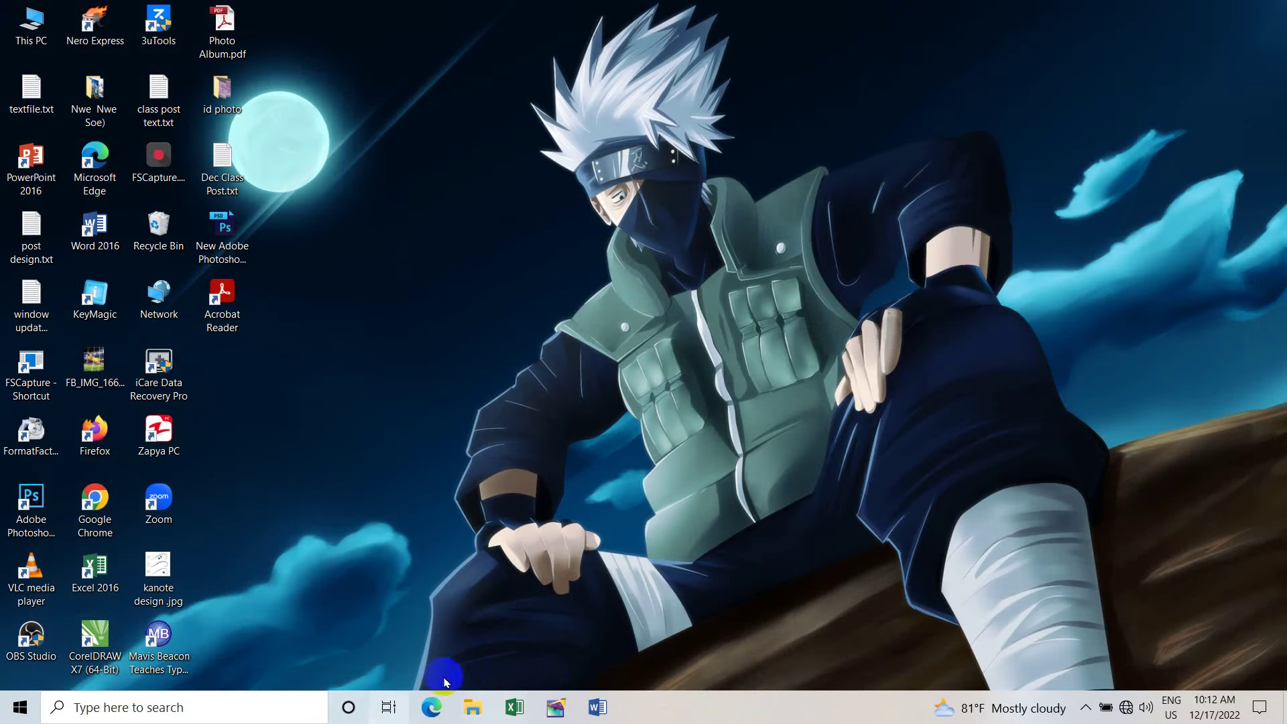
left_click(468, 712)
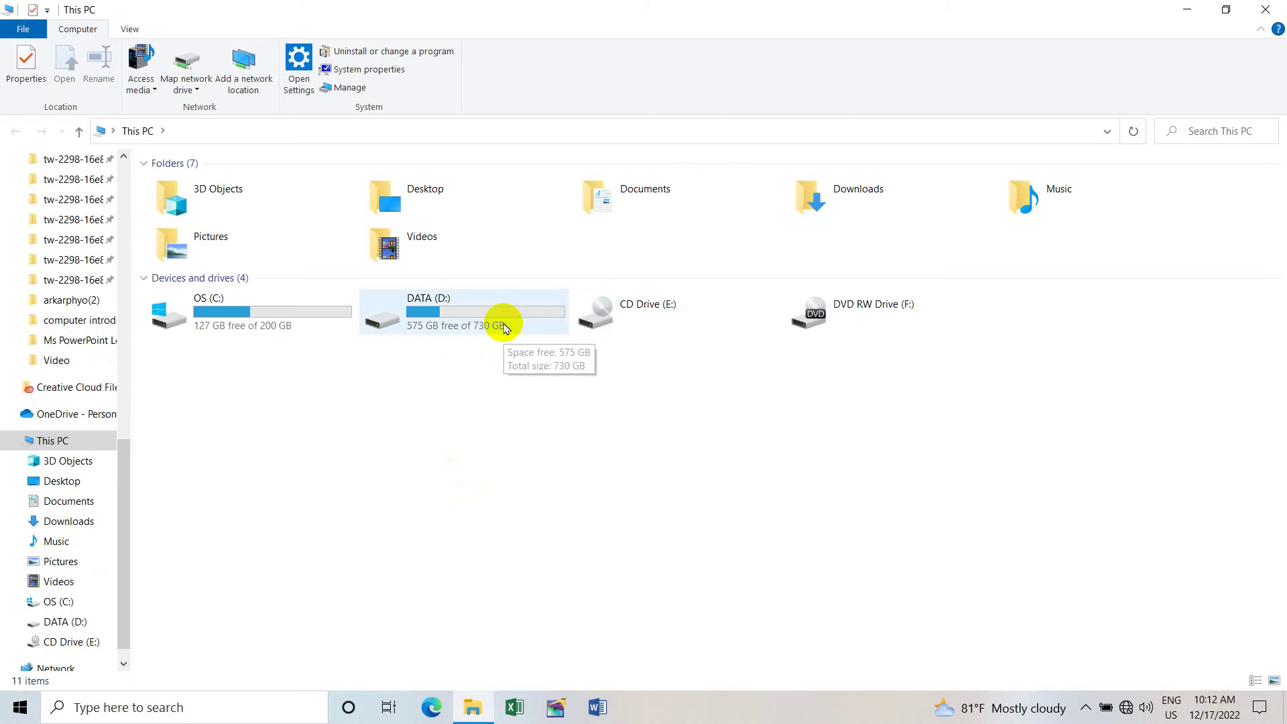
left_click(1264, 9)
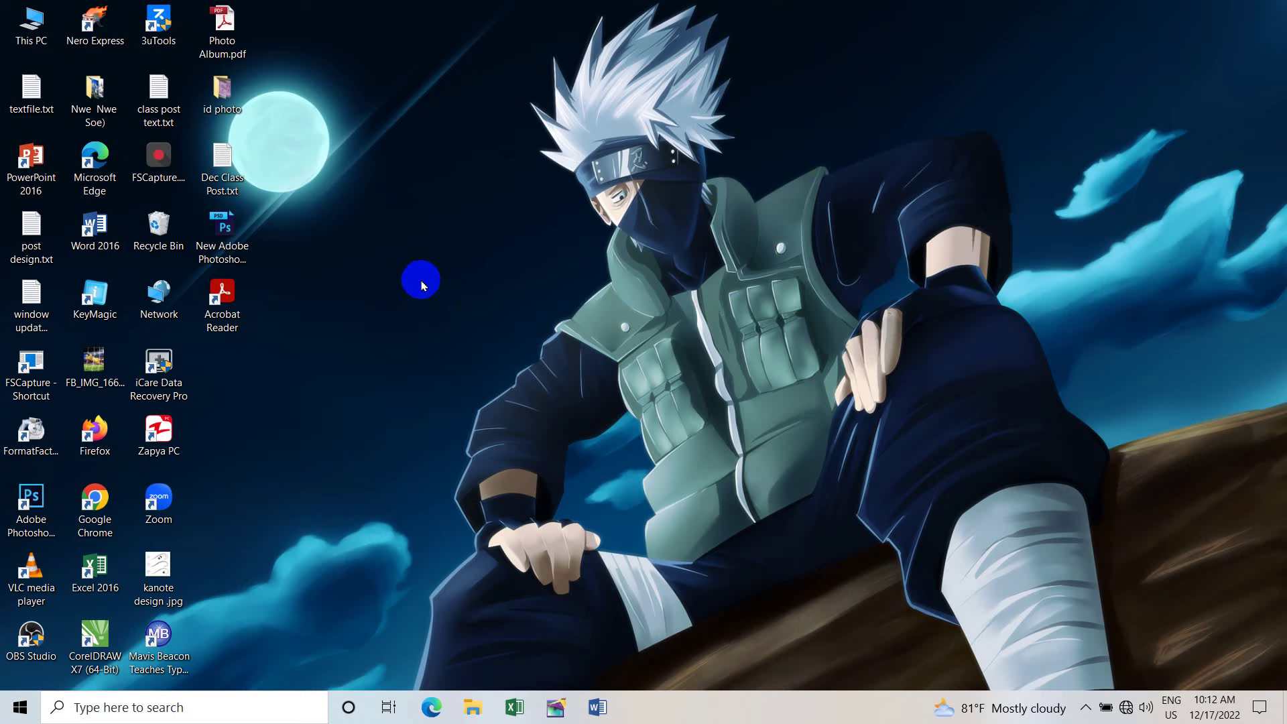
key("super+e")
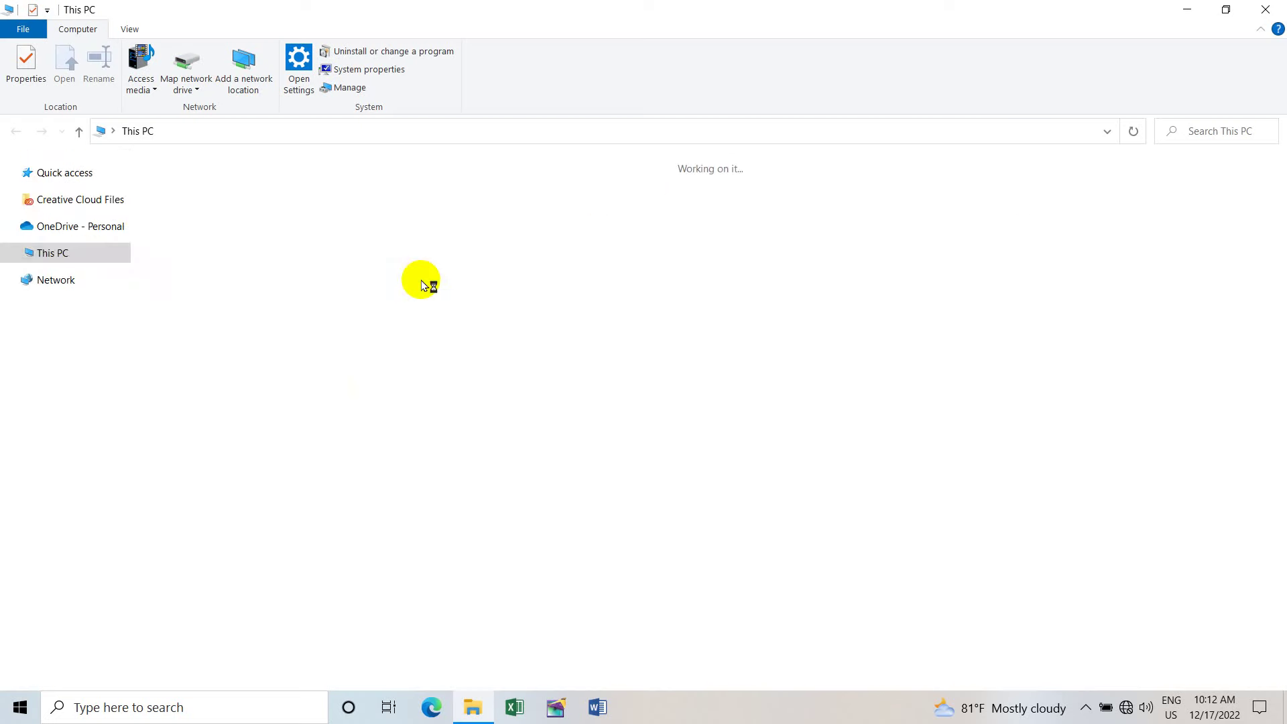
mouse_move(424, 332)
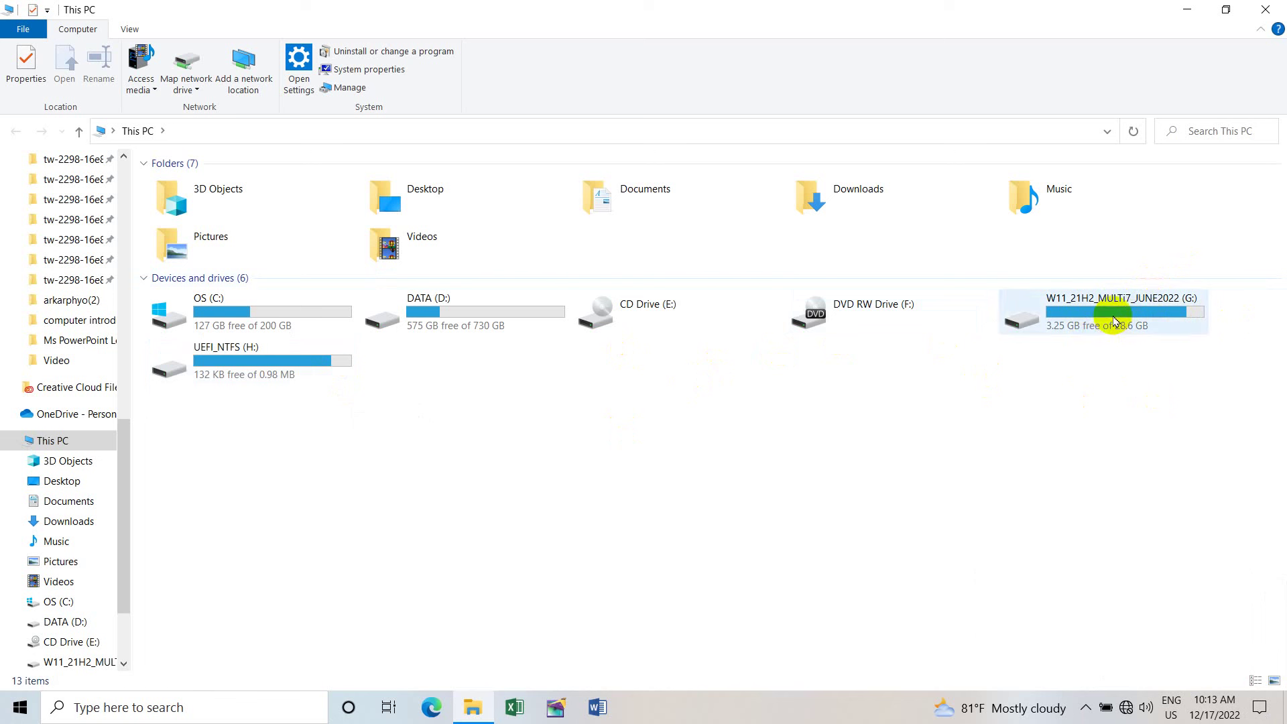
mouse_move(1115, 321)
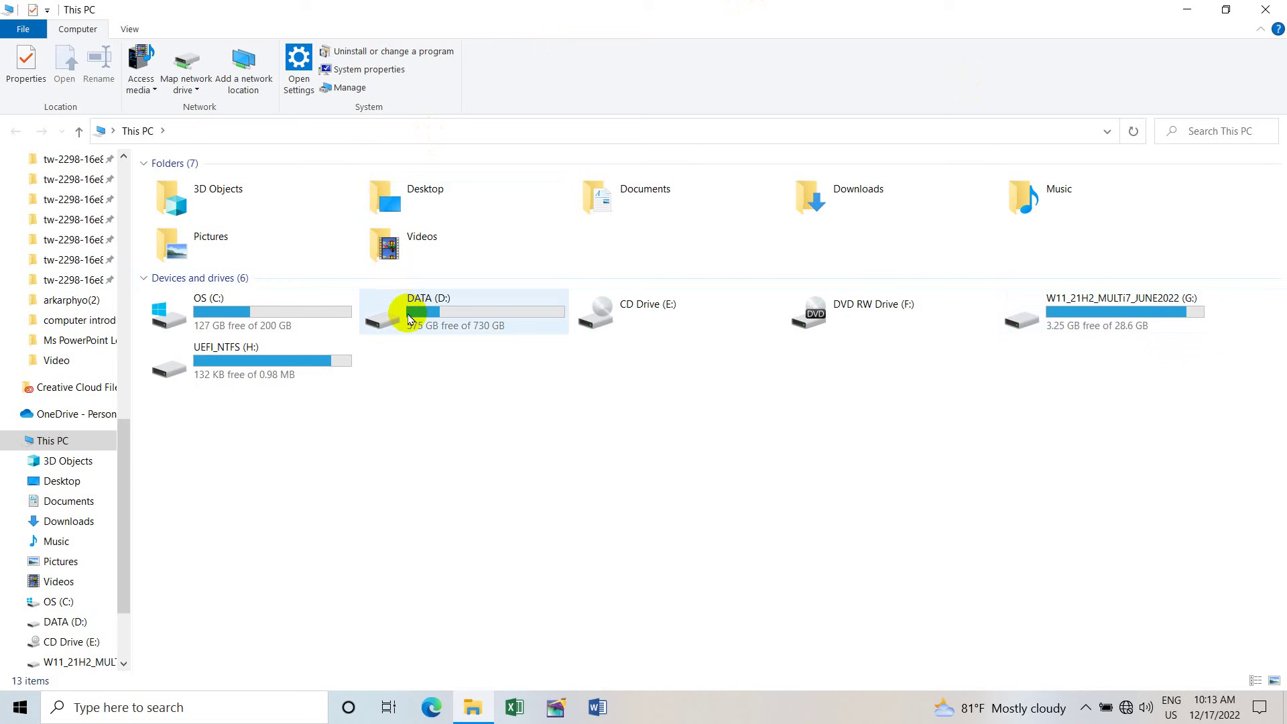
mouse_move(410, 318)
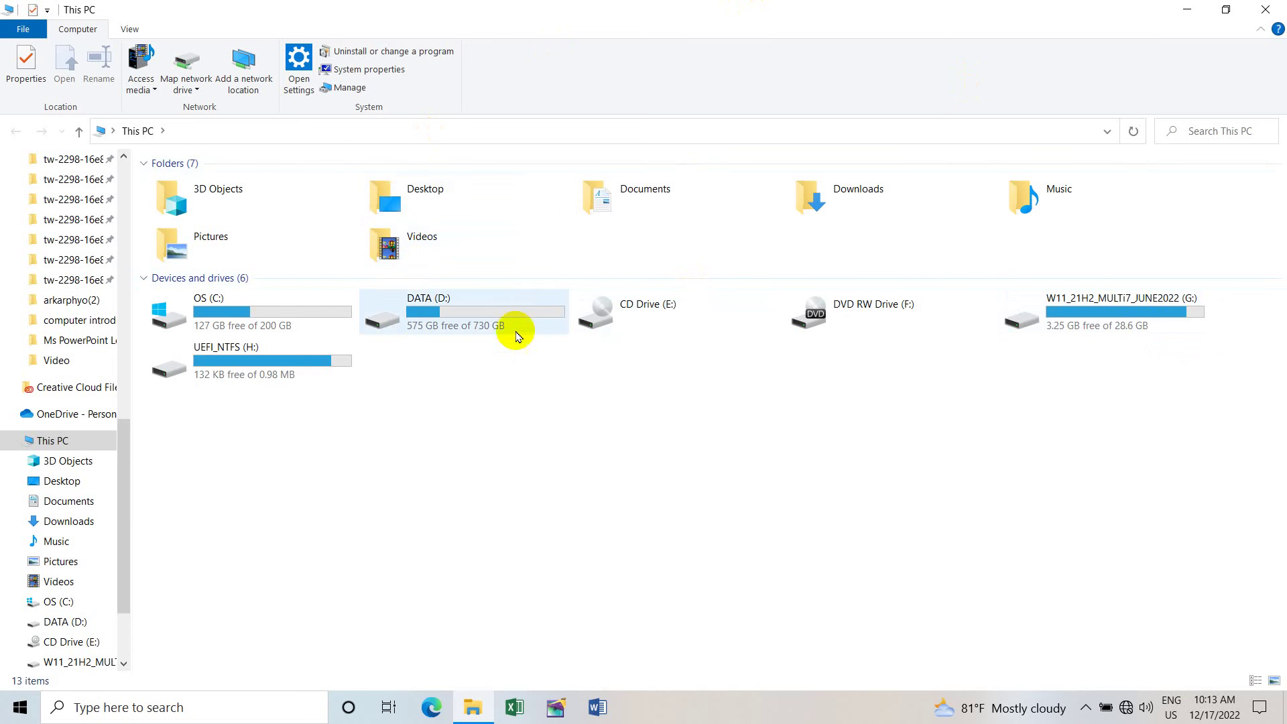
mouse_move(504, 327)
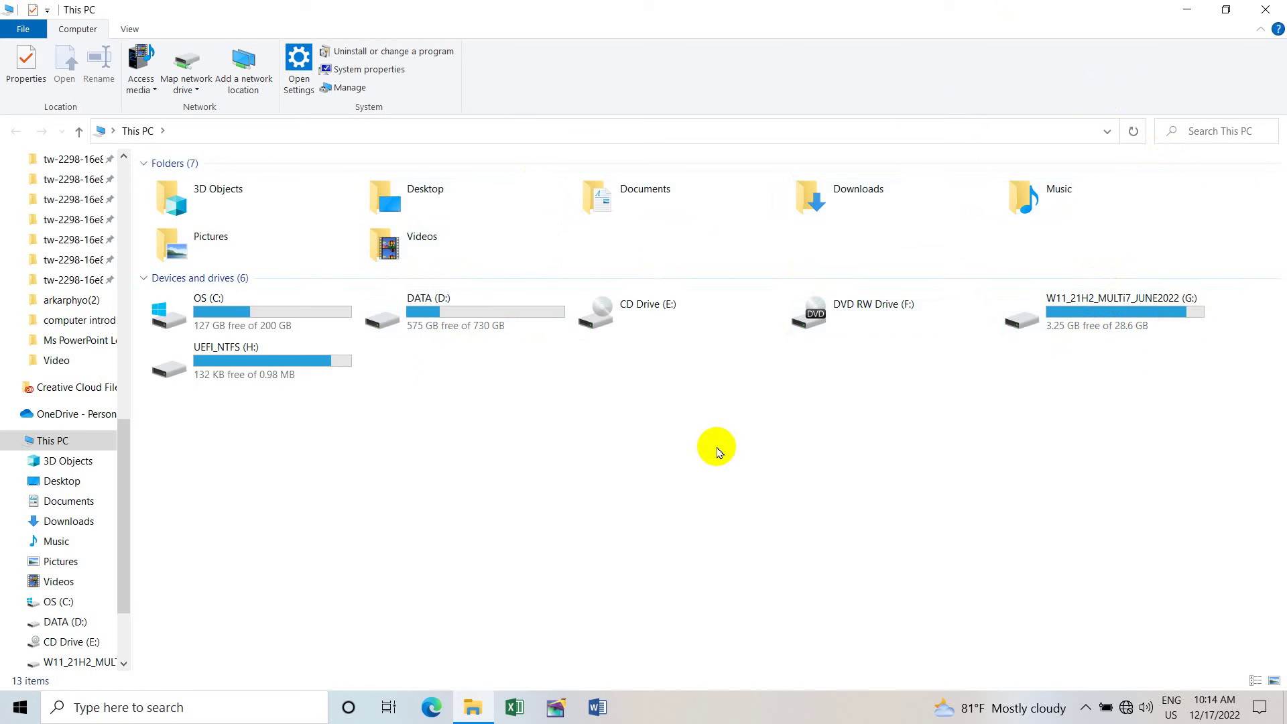
- Open DATA (D:) > DESIGN POST > tutorials
double_click(461, 309)
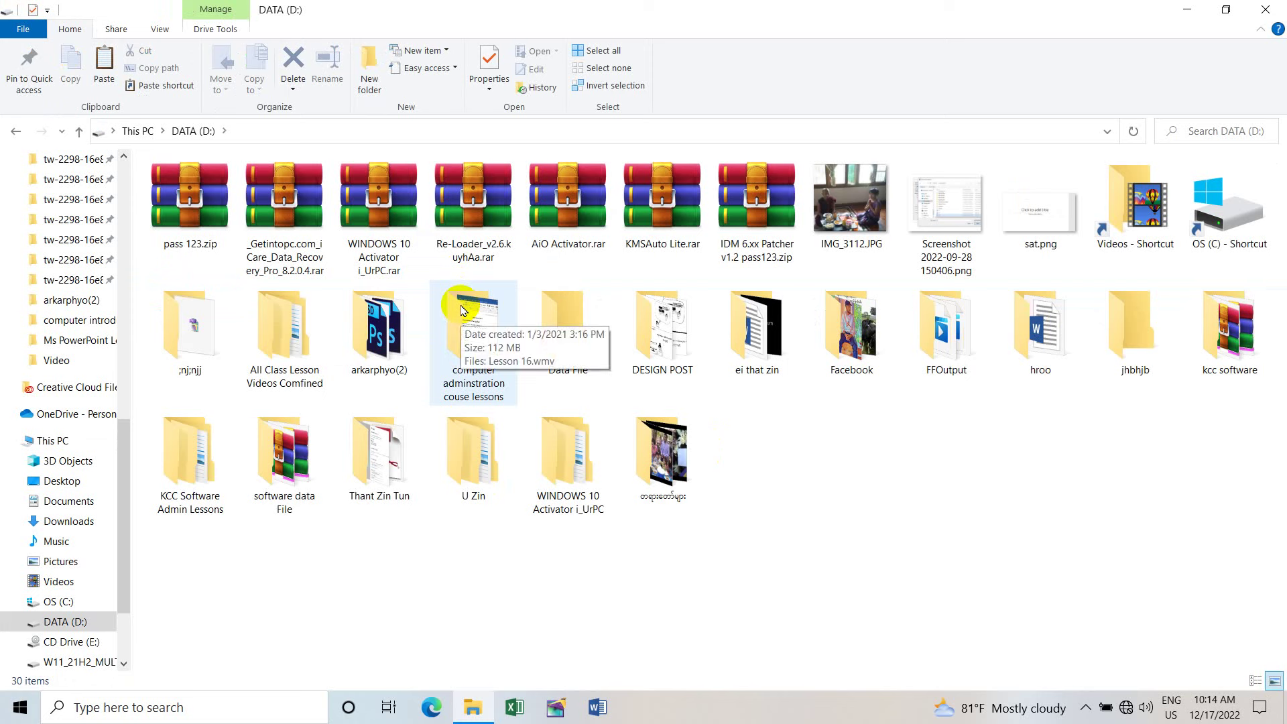
double_click(688, 332)
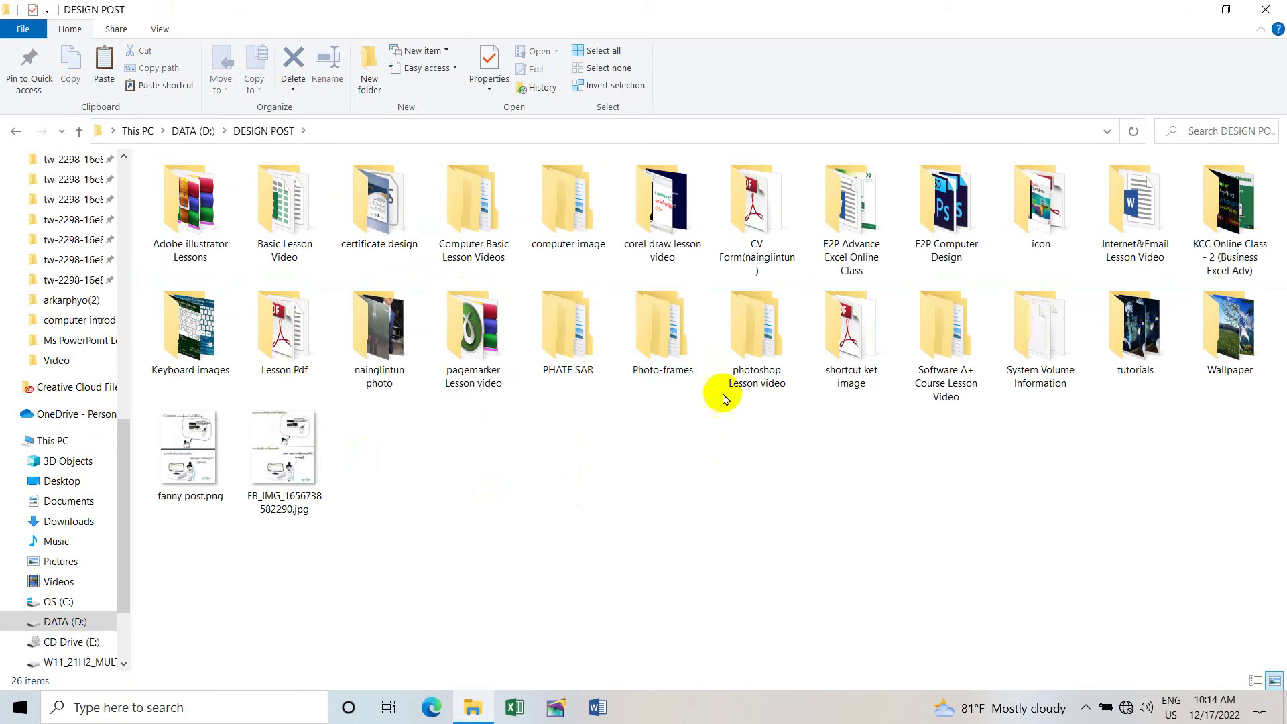
left_click(1133, 326)
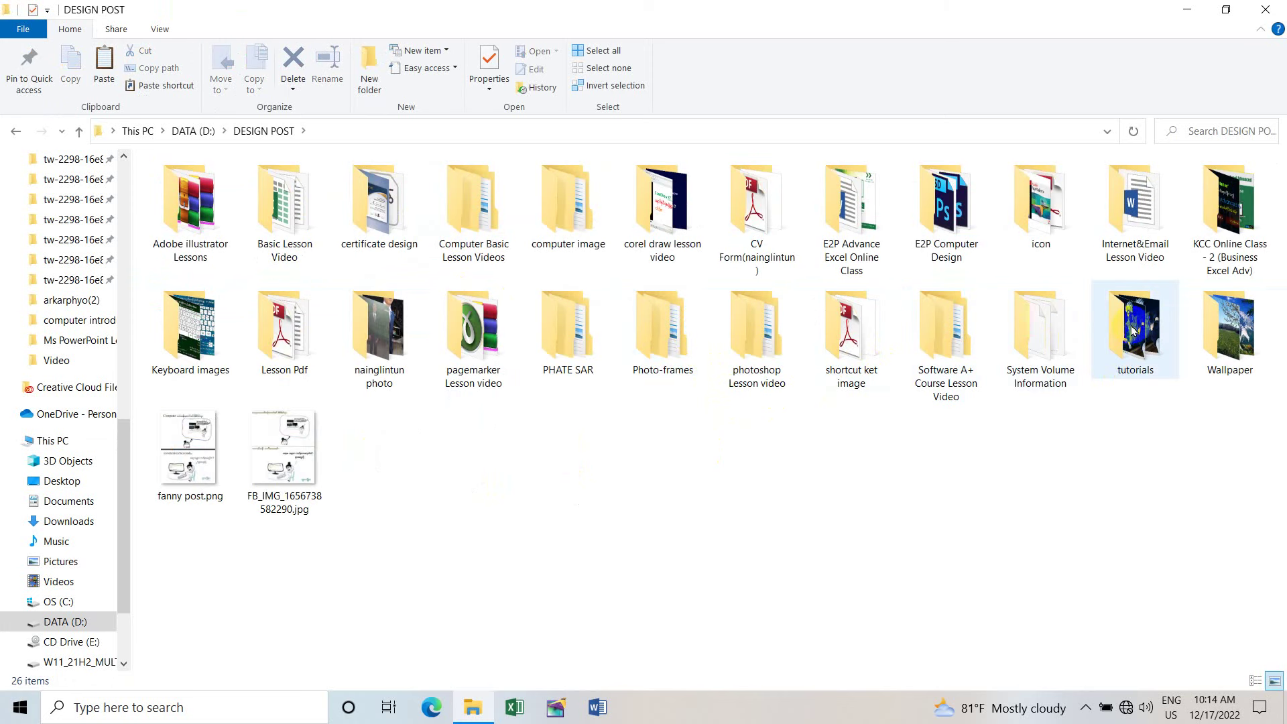
double_click(1132, 326)
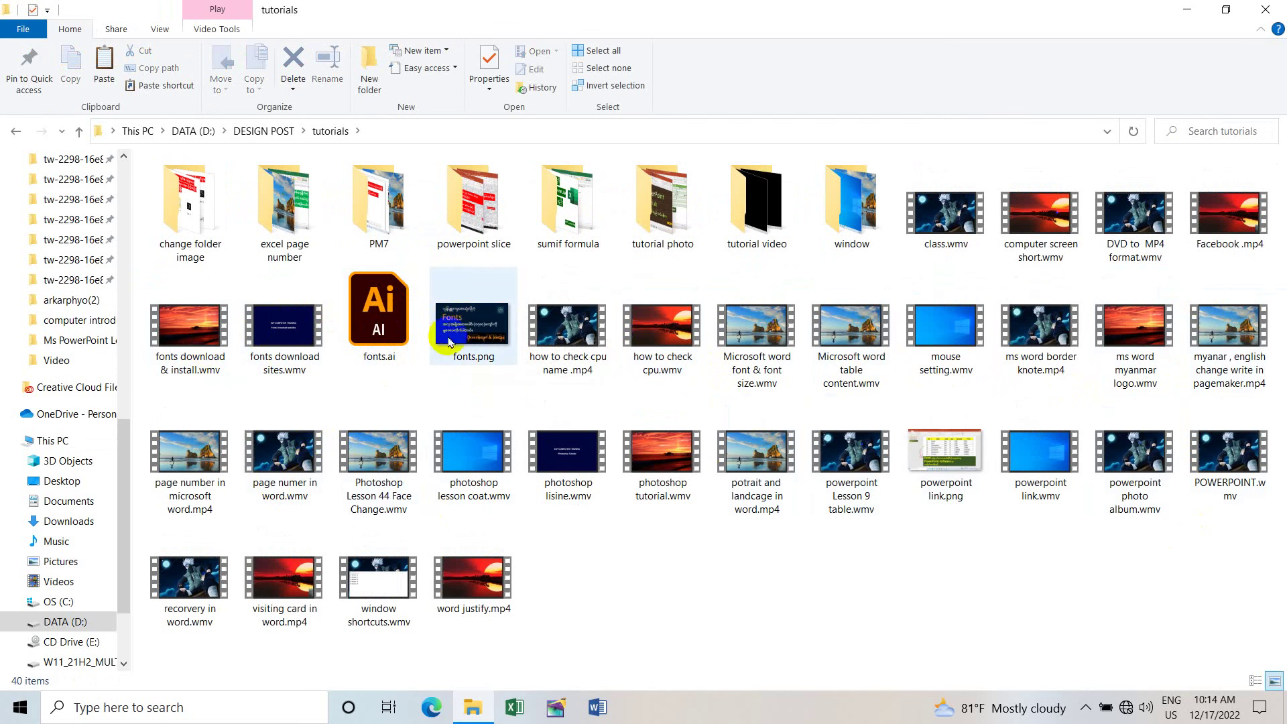
- Select fonts.png and how to check cpu name .mp4, then select all items
left_click(477, 329)
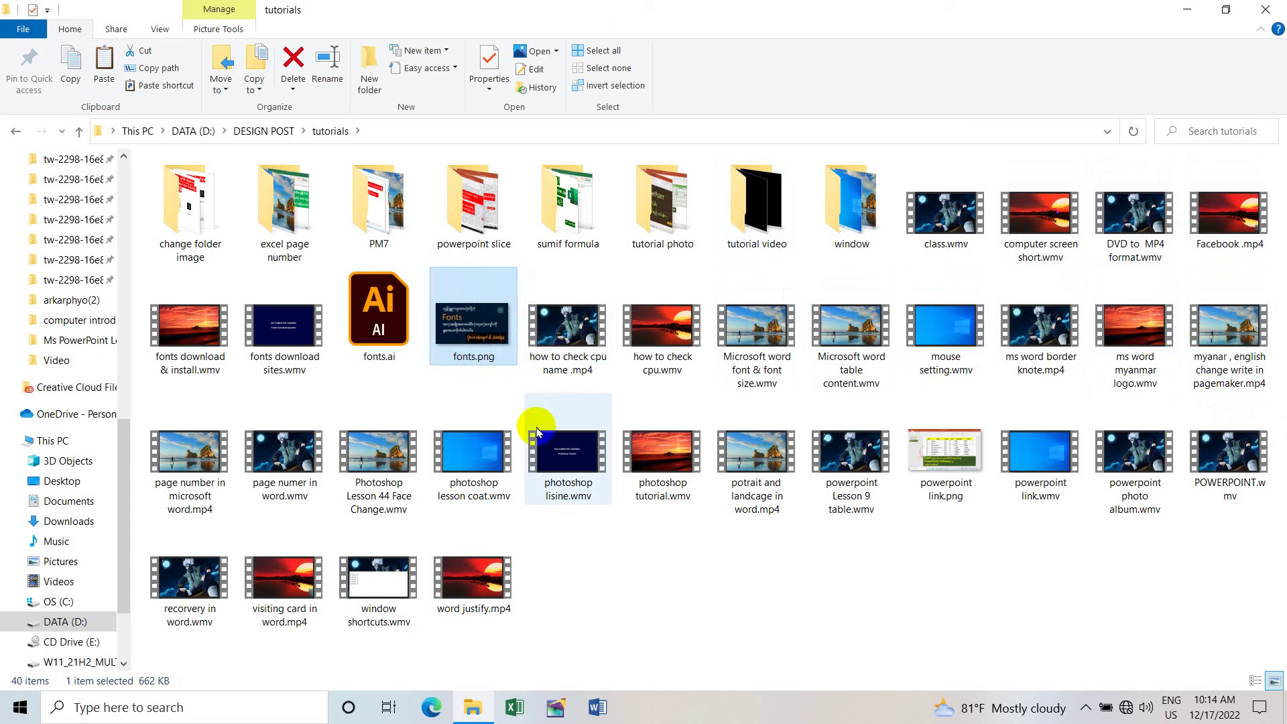
left_click(546, 320)
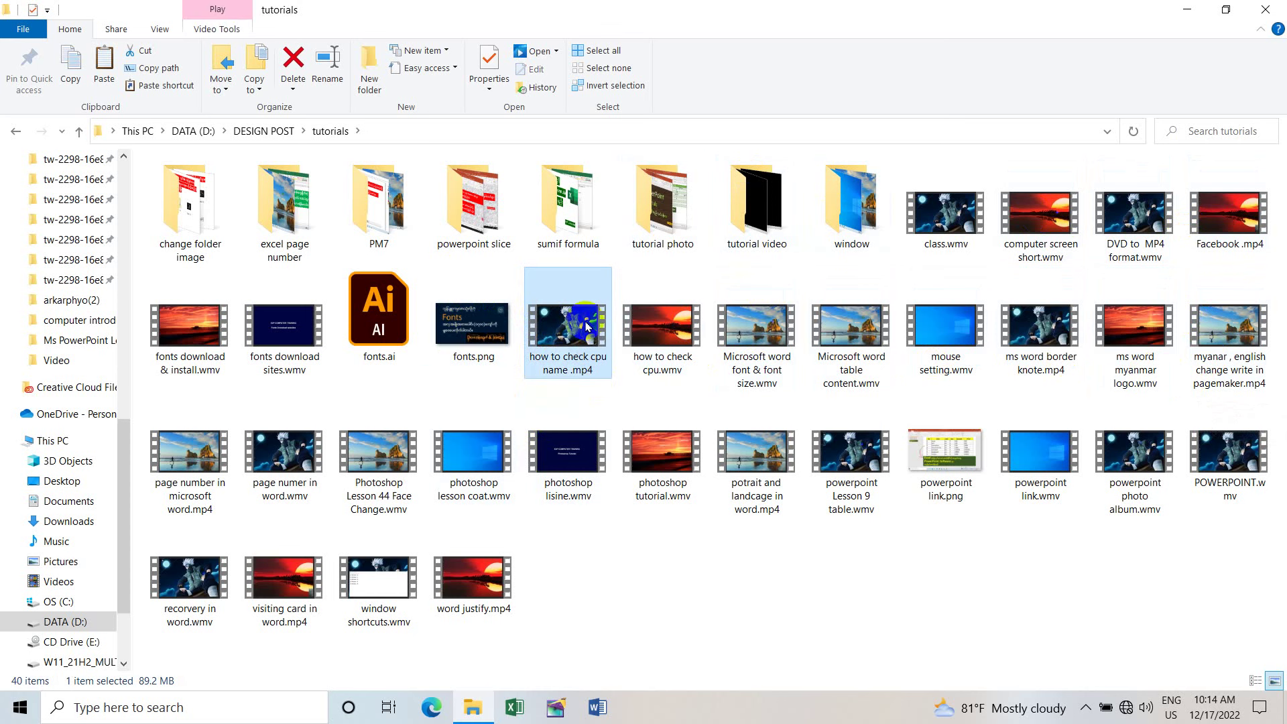
key("ctrl+a")
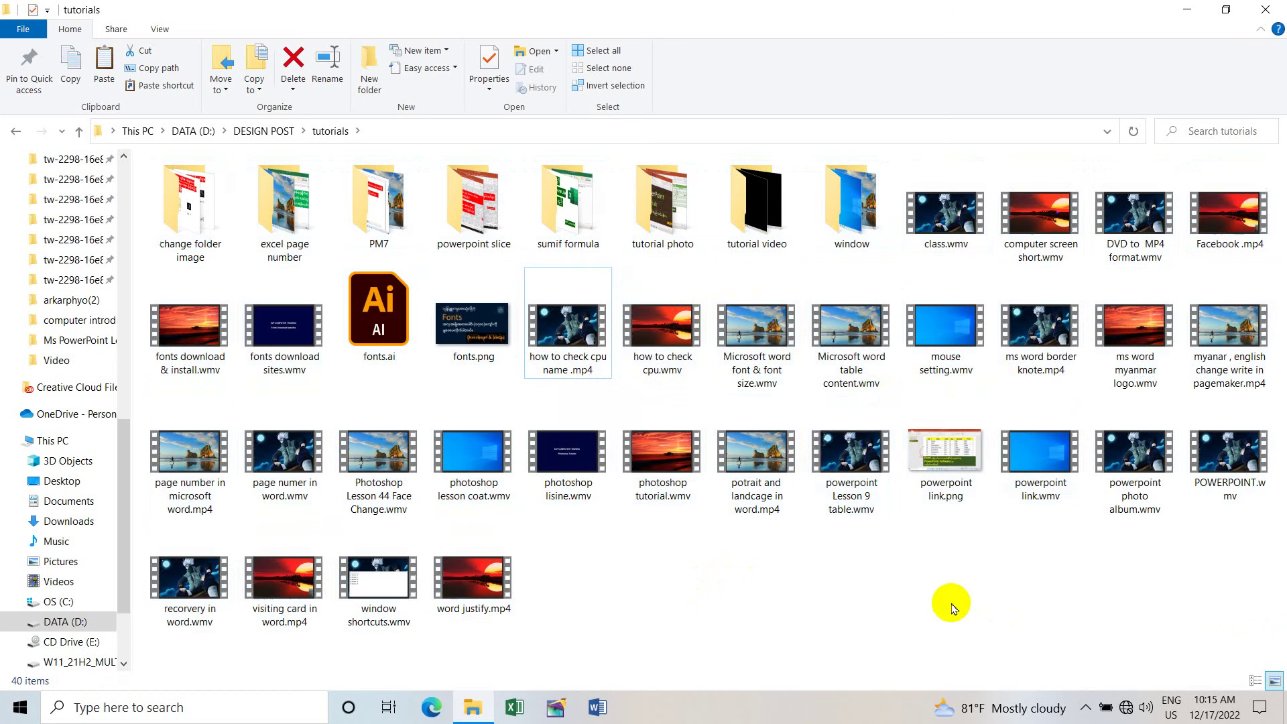
- Select only the how to check cpu.wmv video and show its context menu
left_click(950, 604)
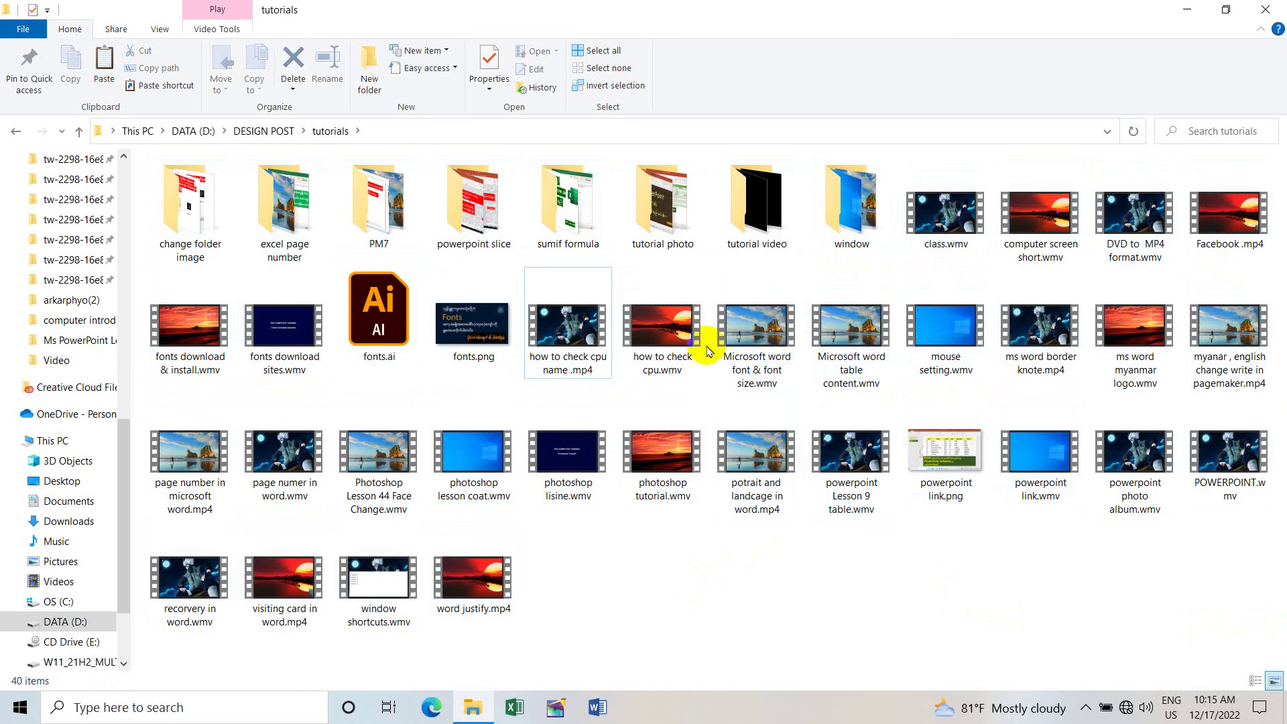
left_click(655, 342)
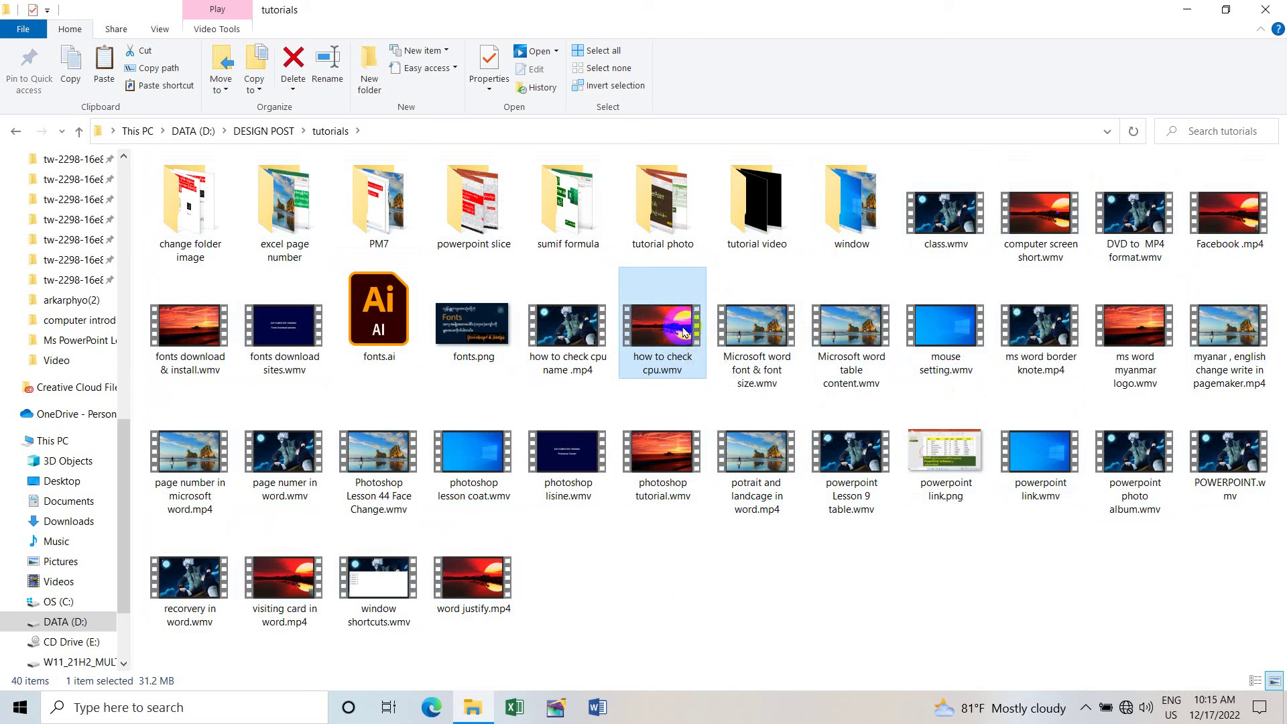
double_click(680, 288)
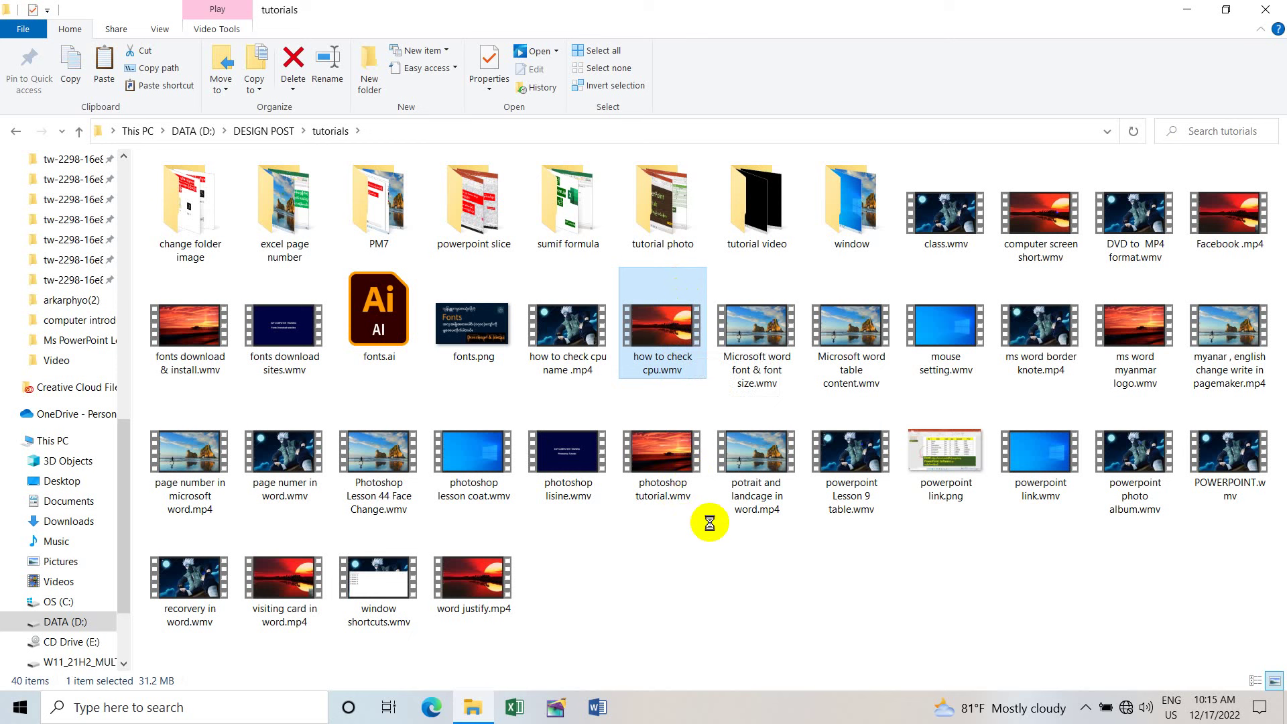
key("shift+F10")
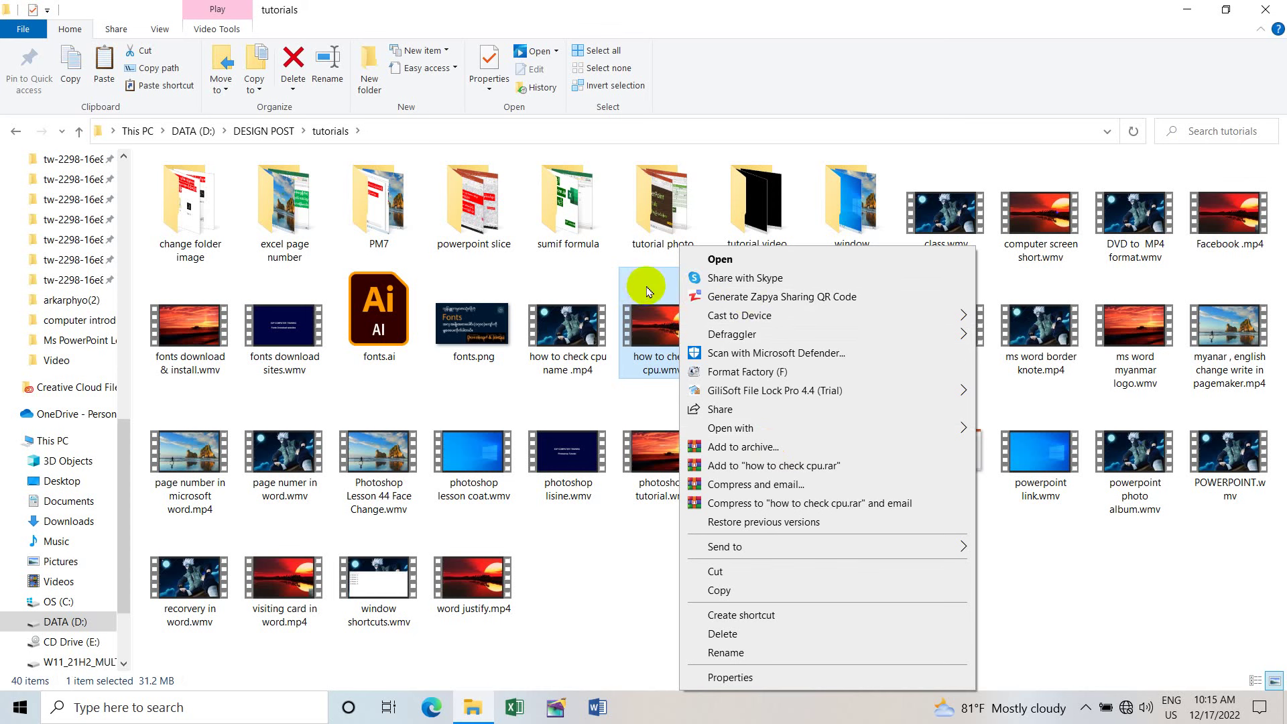
- Copy how to check cpu.wmv and go back to This PC
left_click(748, 593)
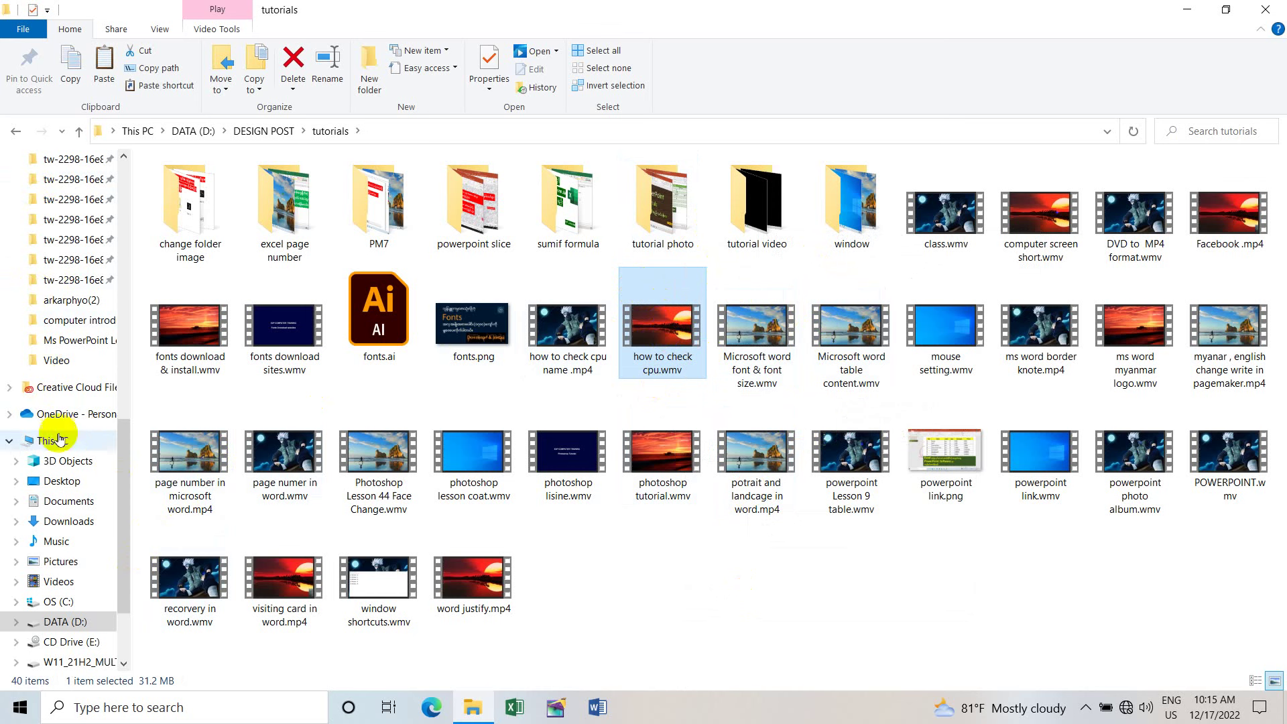
left_click(99, 445)
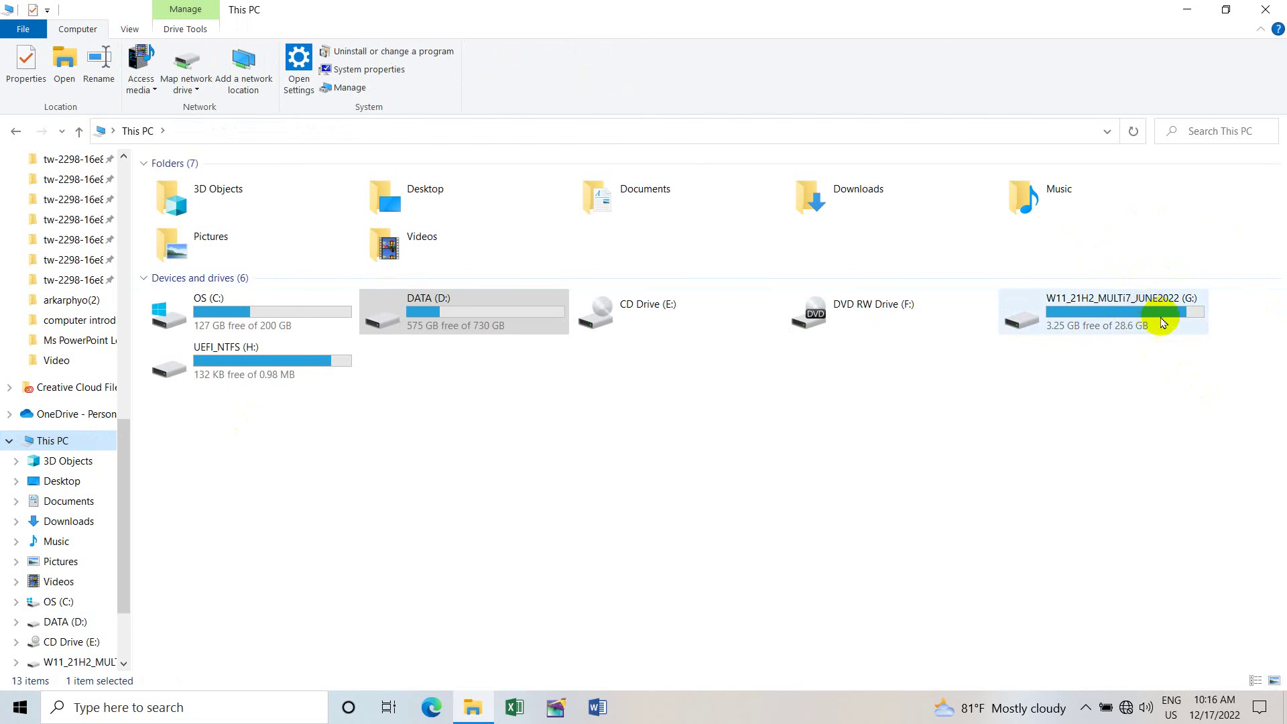
- Open the W11_21H2_MULTi7_JUNE2022 (G:) drive and paste how to check cpu.wmv into it
left_click(1151, 314)
double_click(1150, 313)
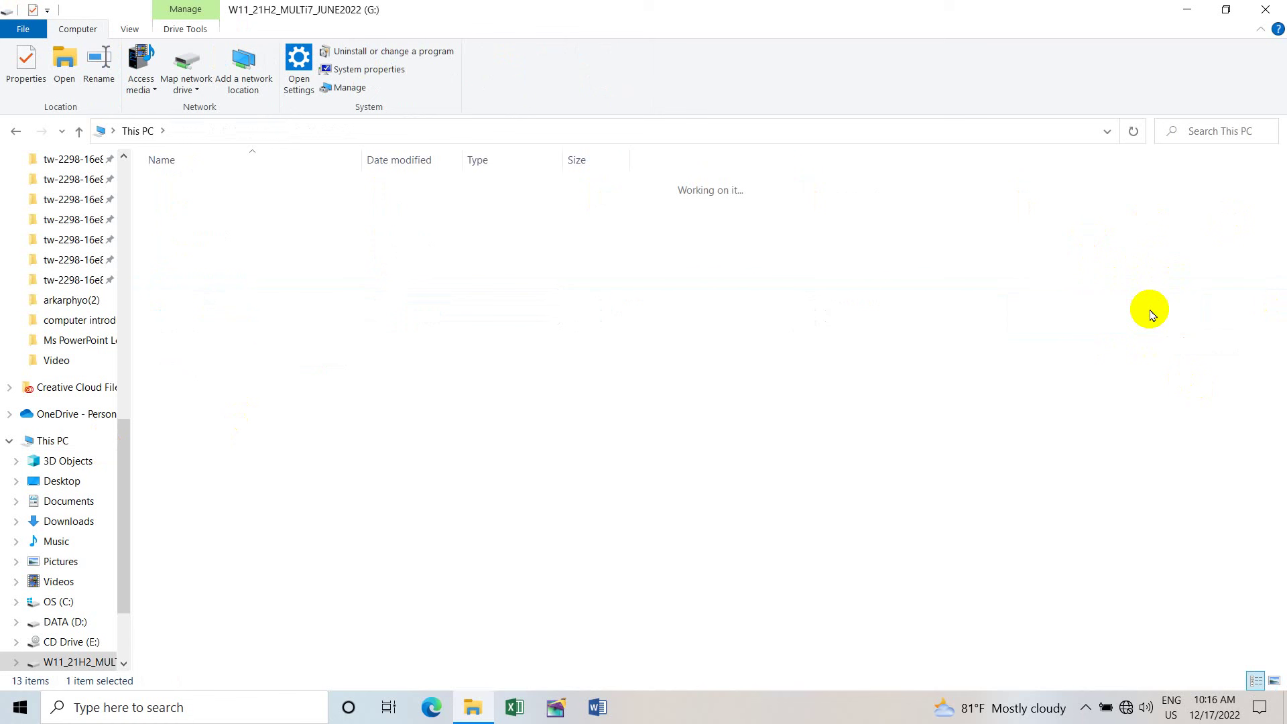
right_click(253, 520)
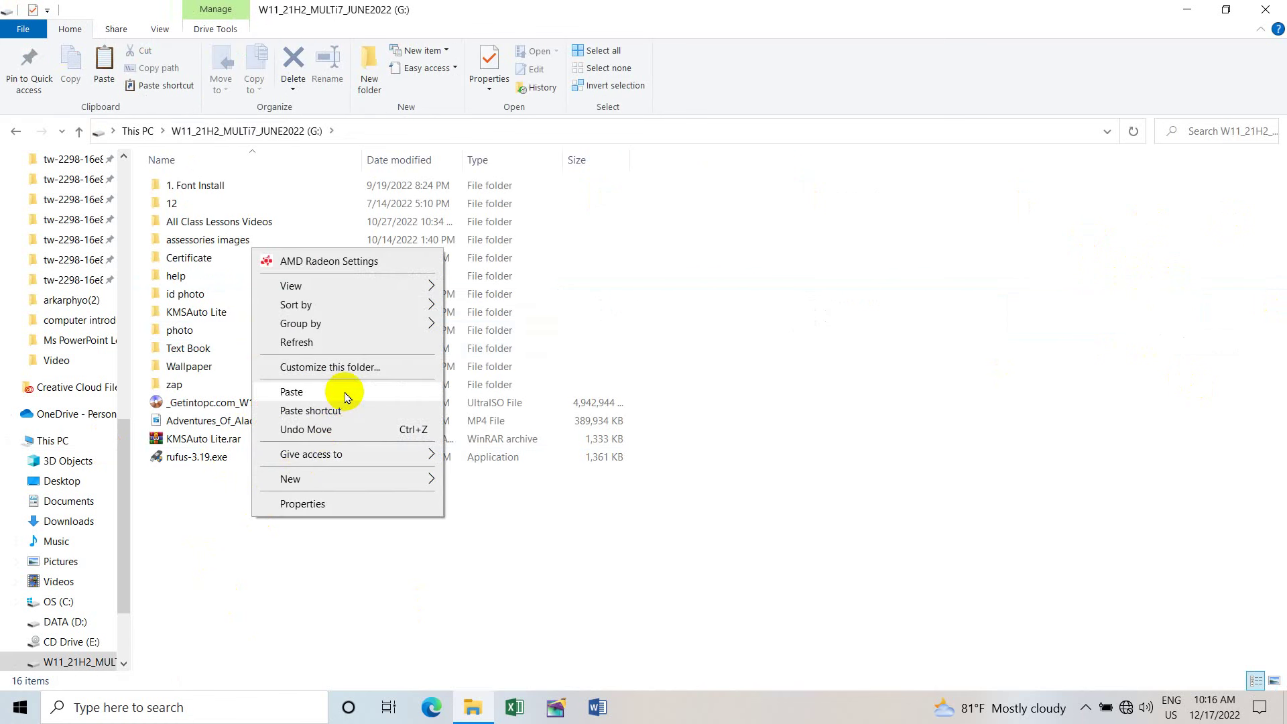
left_click(346, 397)
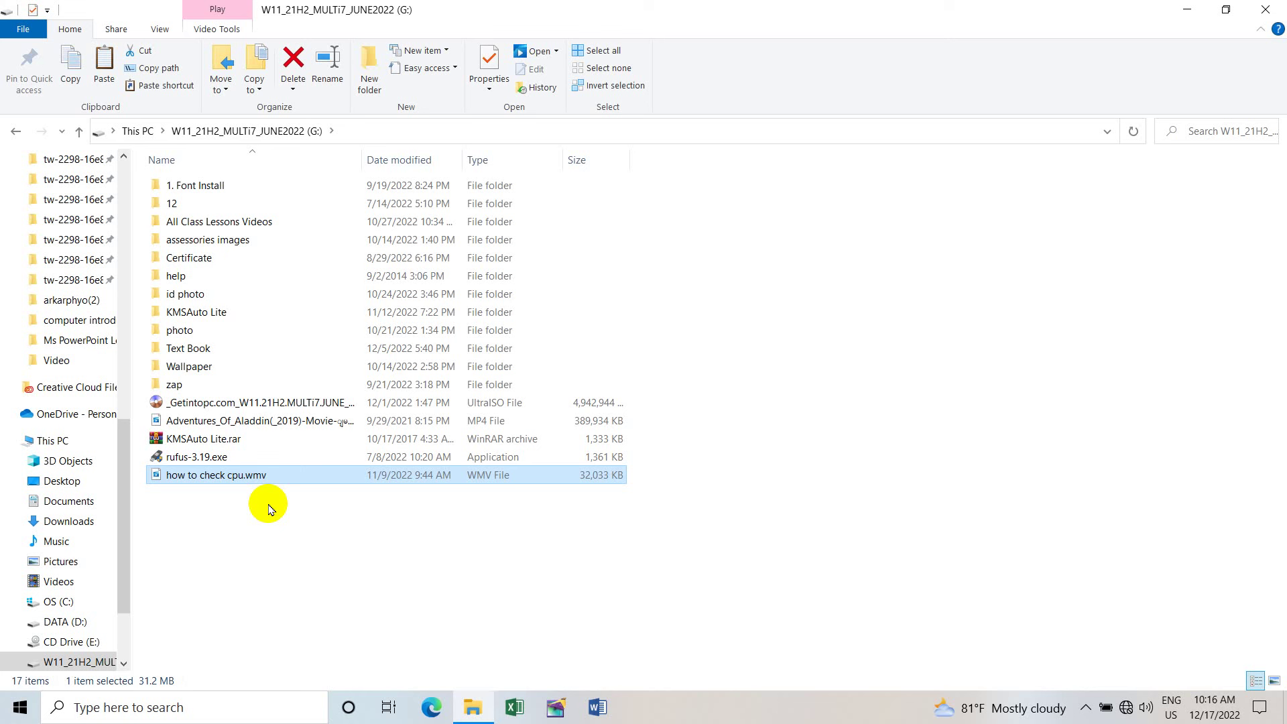
- Close the G: drive's File Explorer window and Refresh the desktop
left_click(1265, 10)
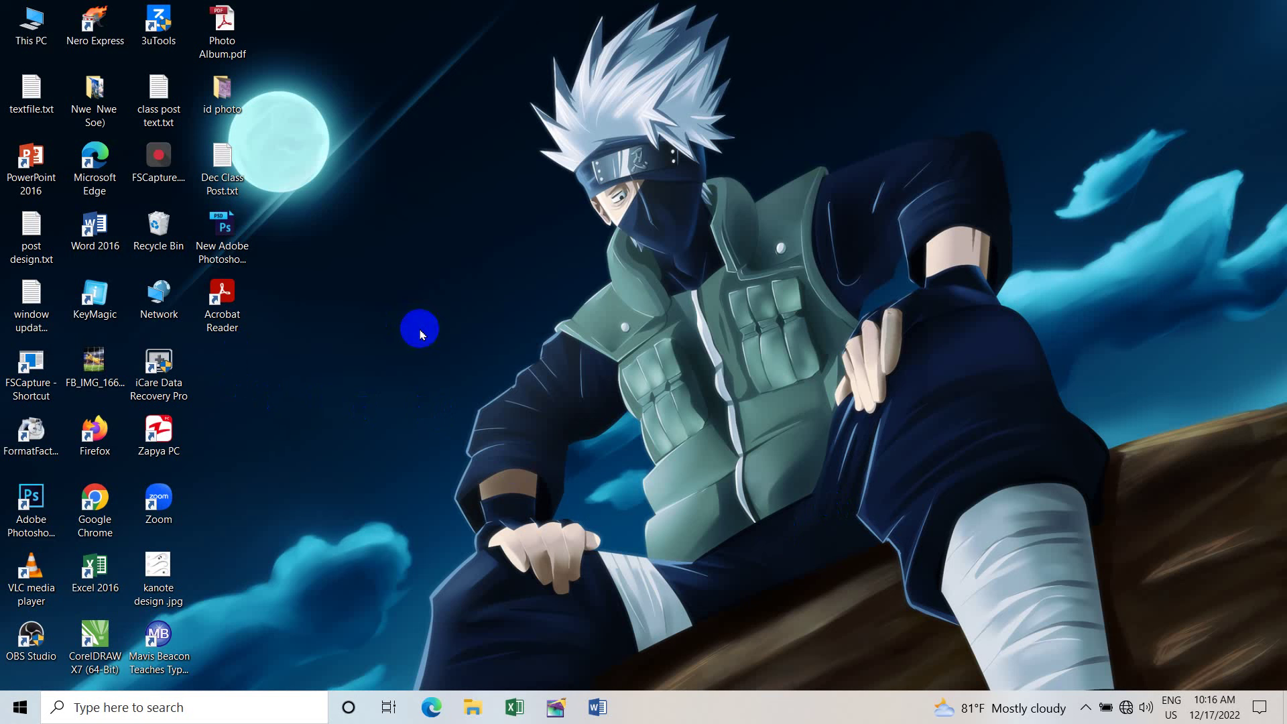
right_click(403, 303)
left_click(473, 380)
left_click(1261, 716)
- Check the Bluetooth status in the Action Center, then dismiss it
left_click(1259, 712)
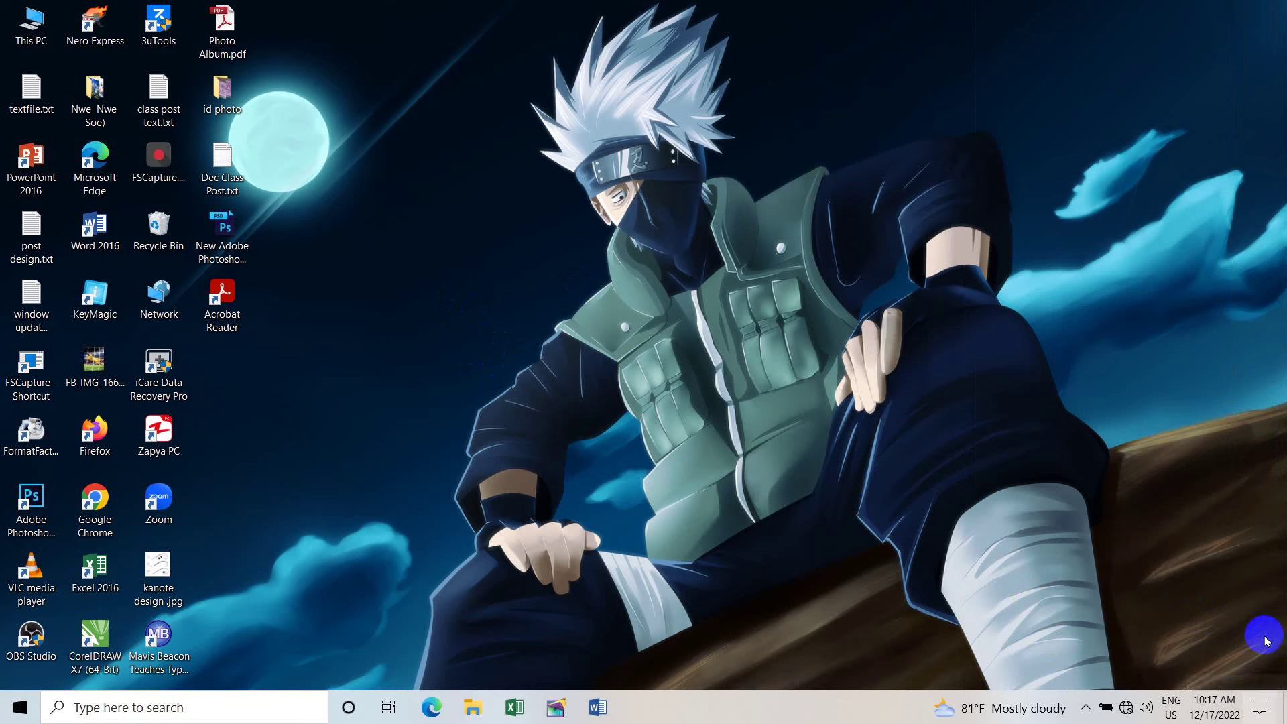
left_click(1265, 709)
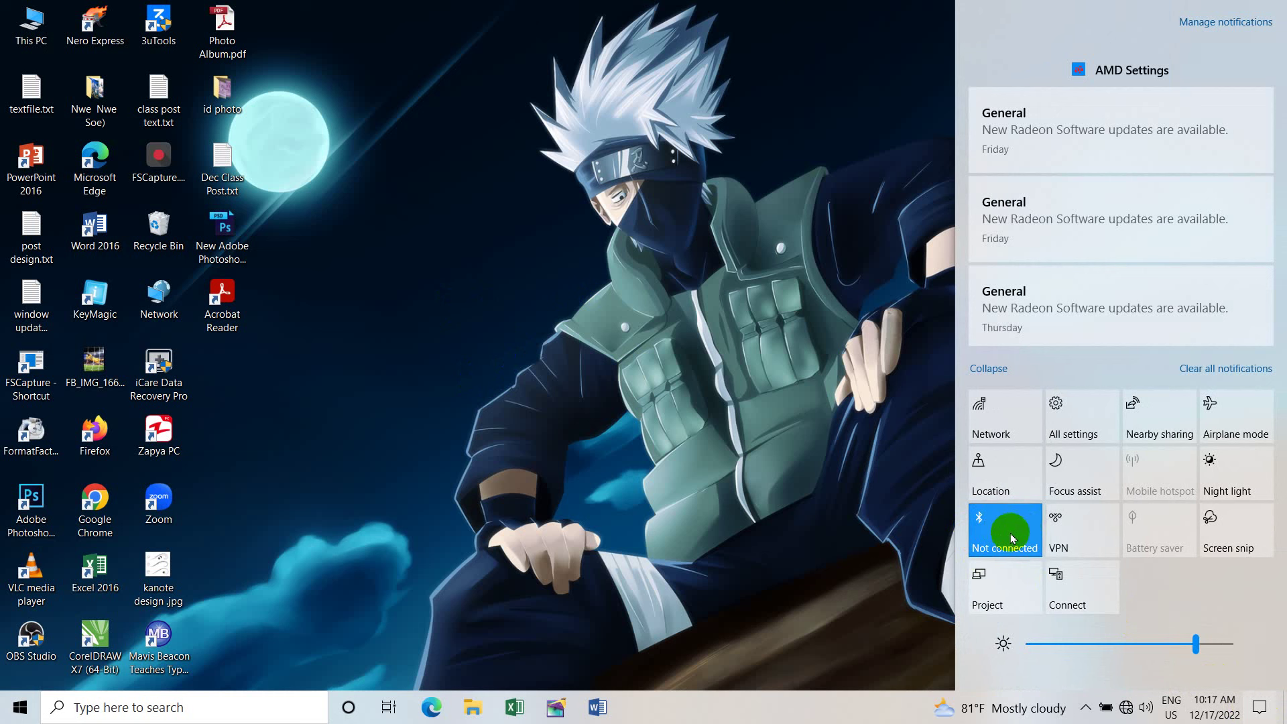
left_click(789, 493)
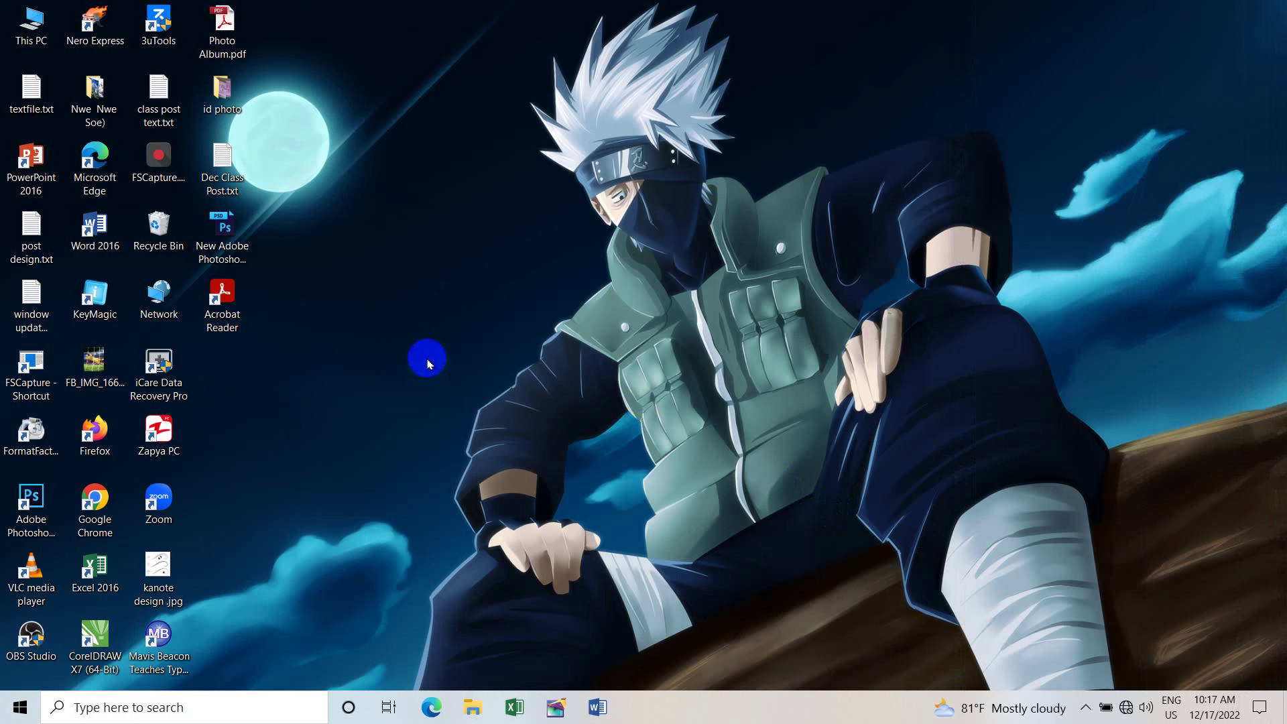
- Search 'blu' and open Bluetooth and other devices settings
left_click(75, 707)
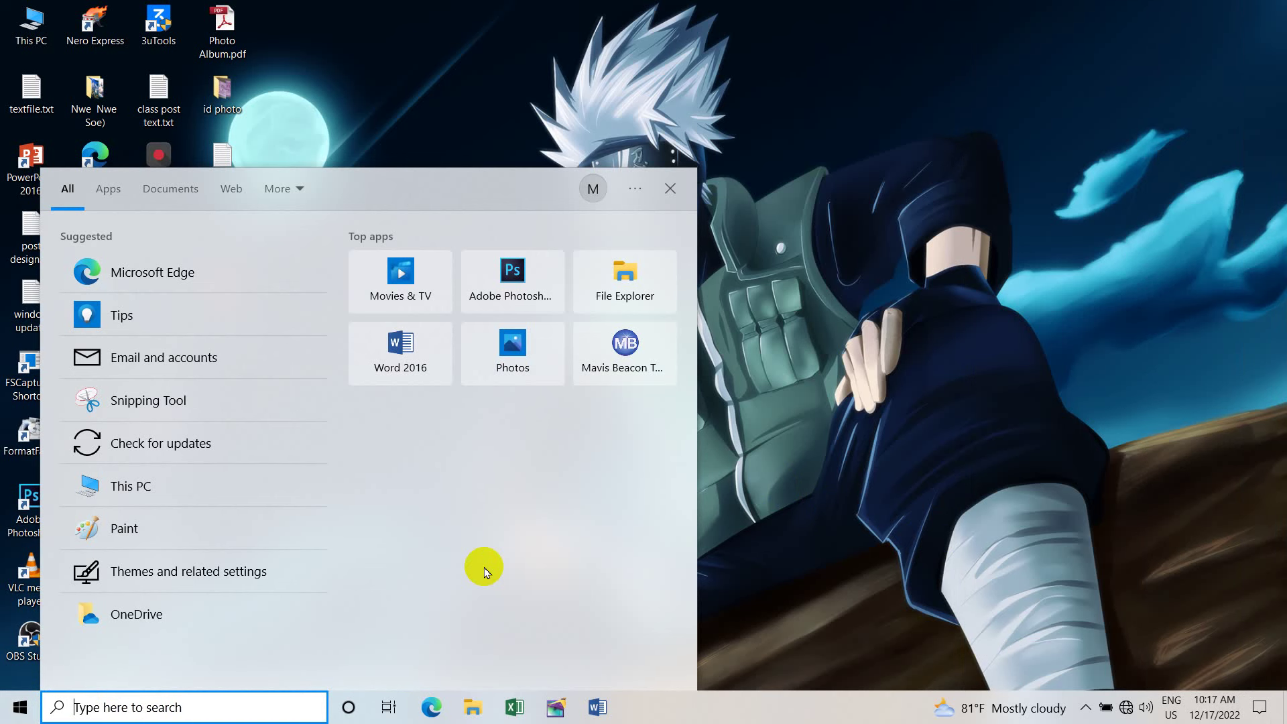
type("blu")
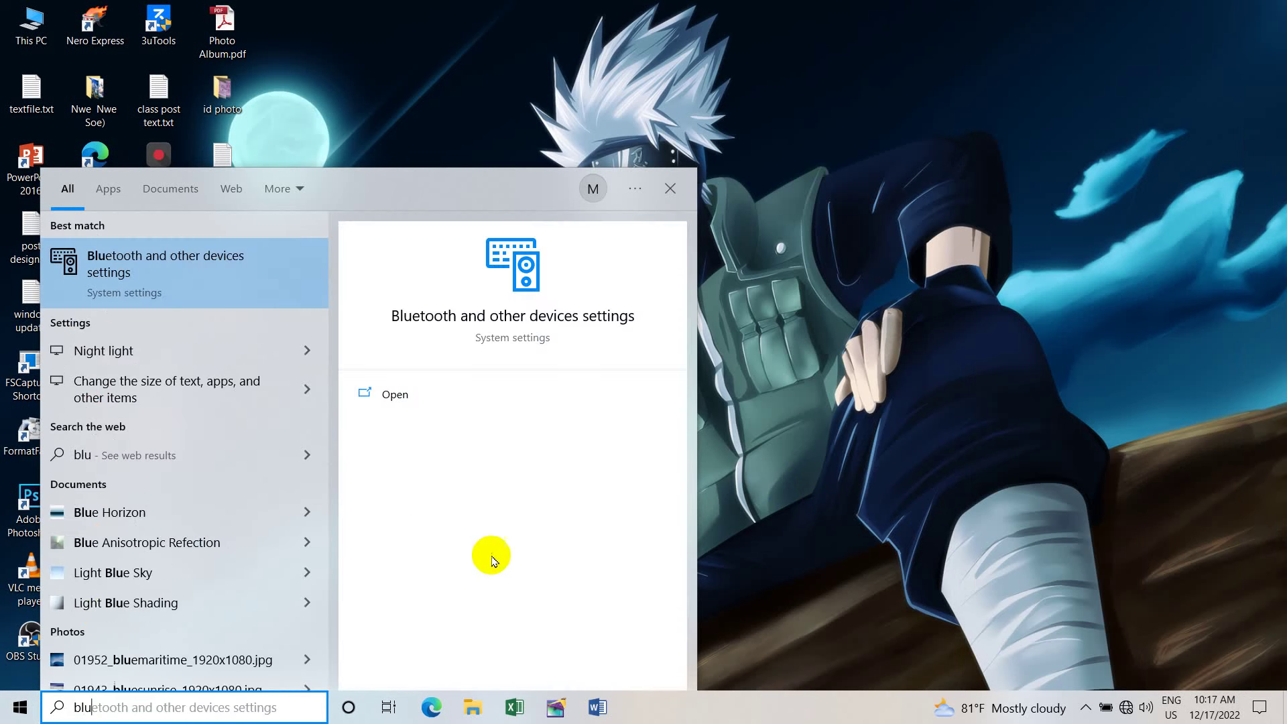
left_click(232, 276)
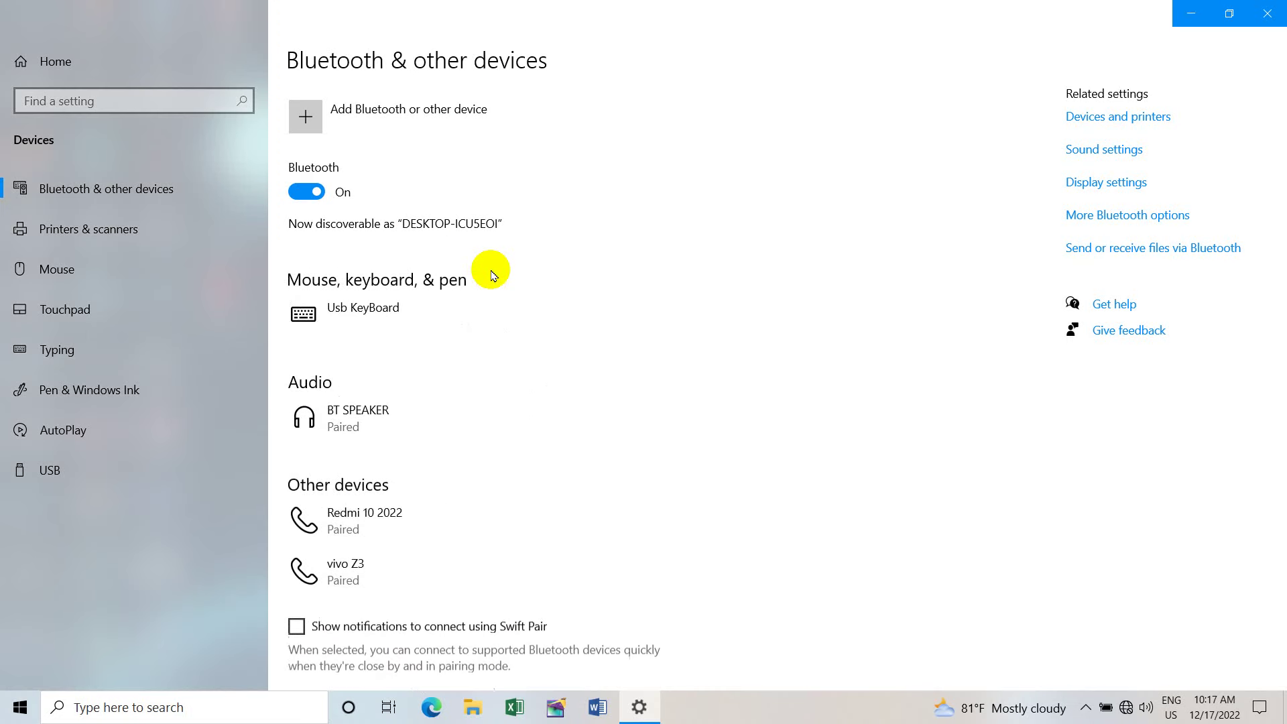
- Review the paired devices, cancel the Add a device dialog, and close Settings
scroll(404, 385, "down", 5)
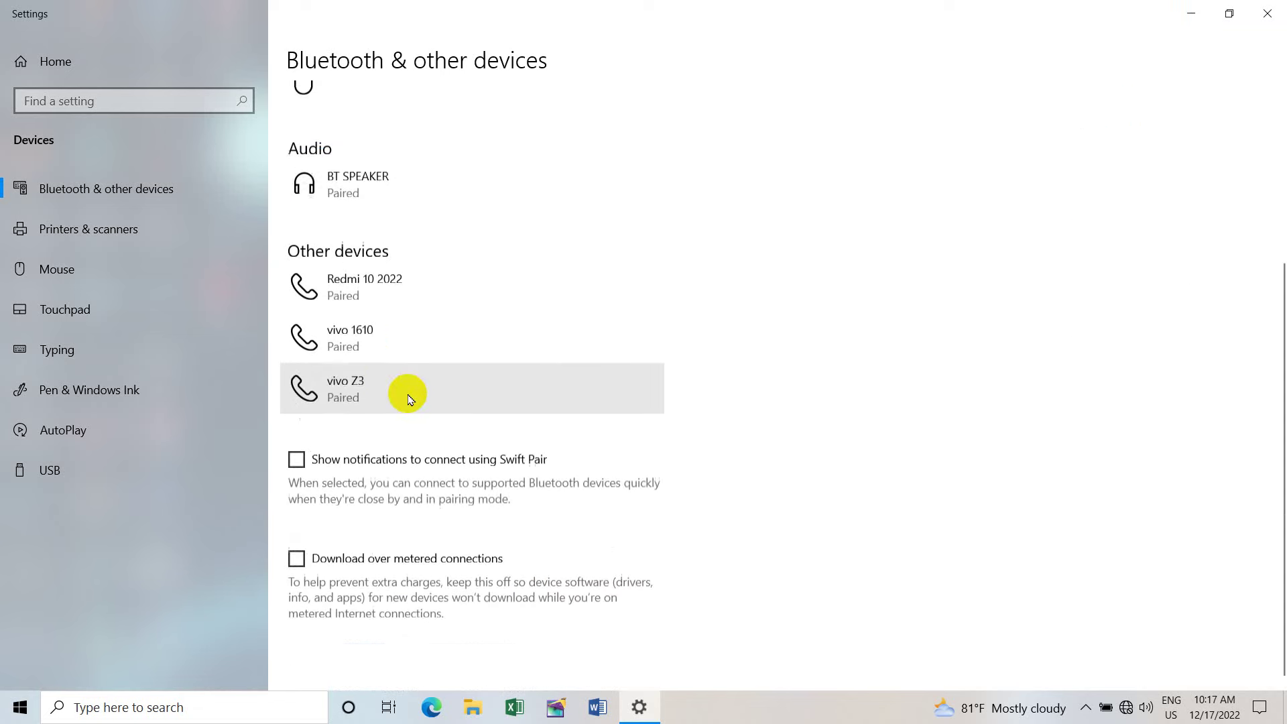
scroll(404, 379, "up", 5)
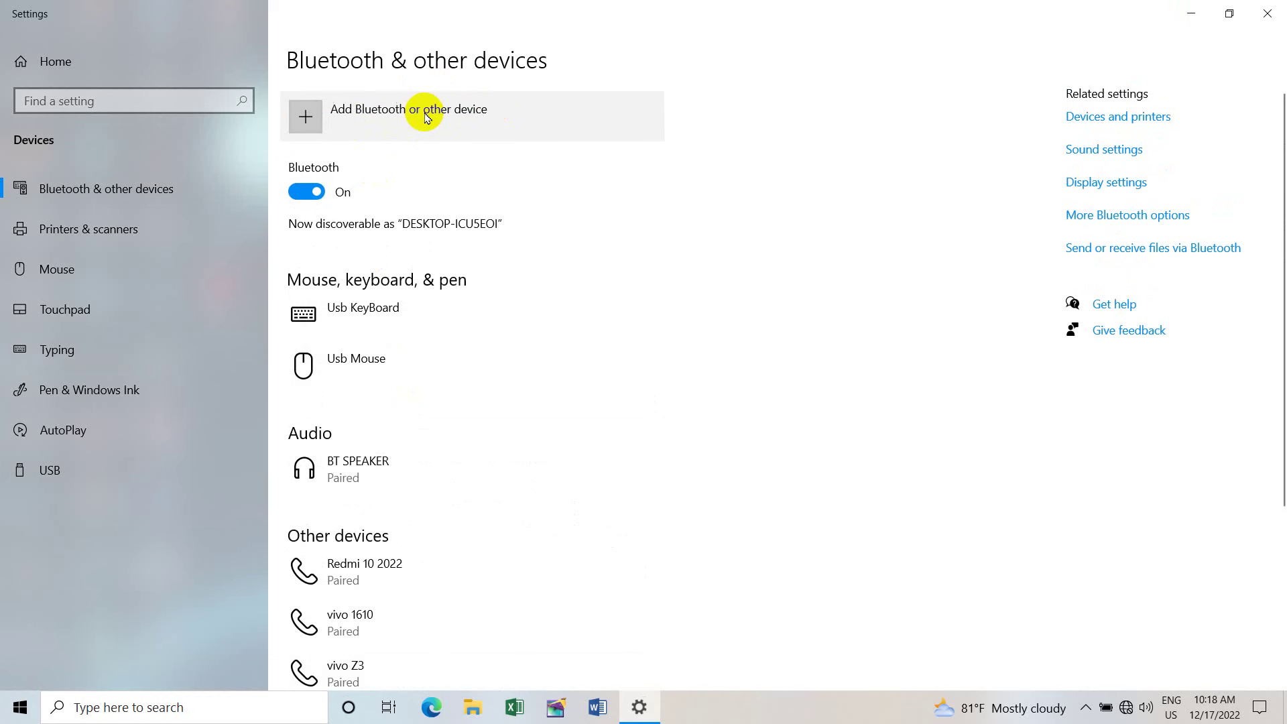
left_click(426, 118)
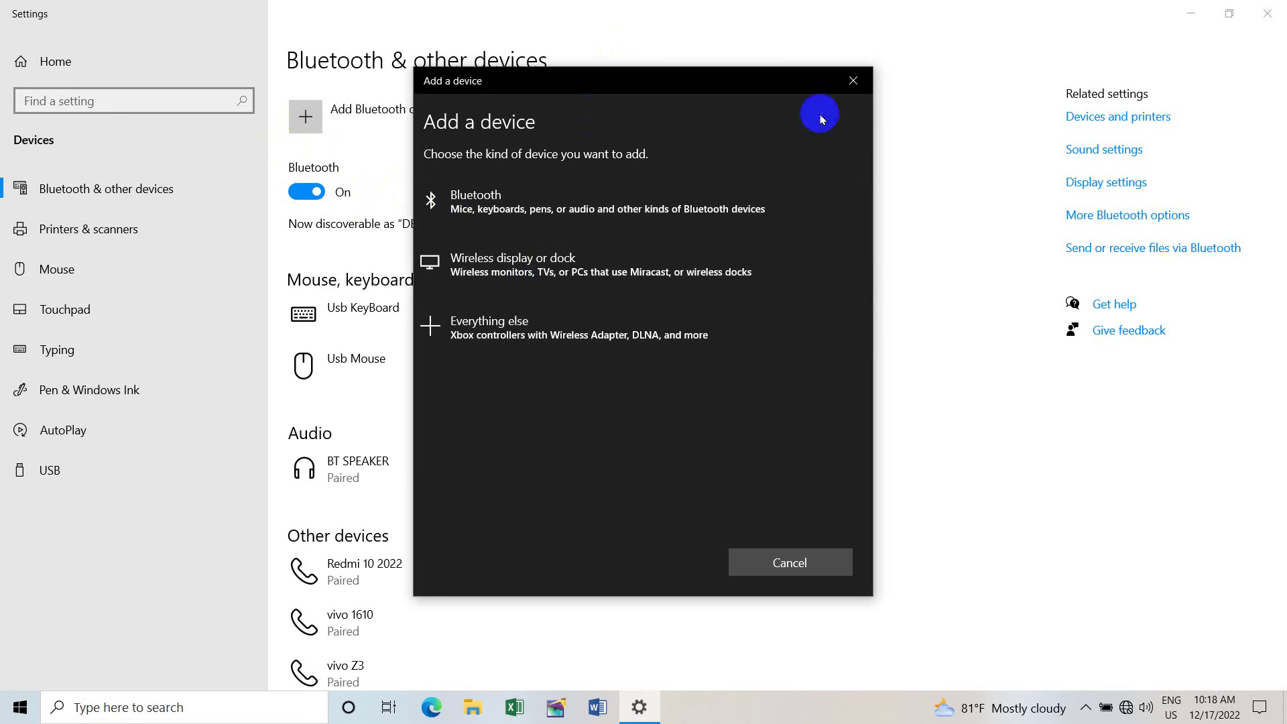
left_click(857, 75)
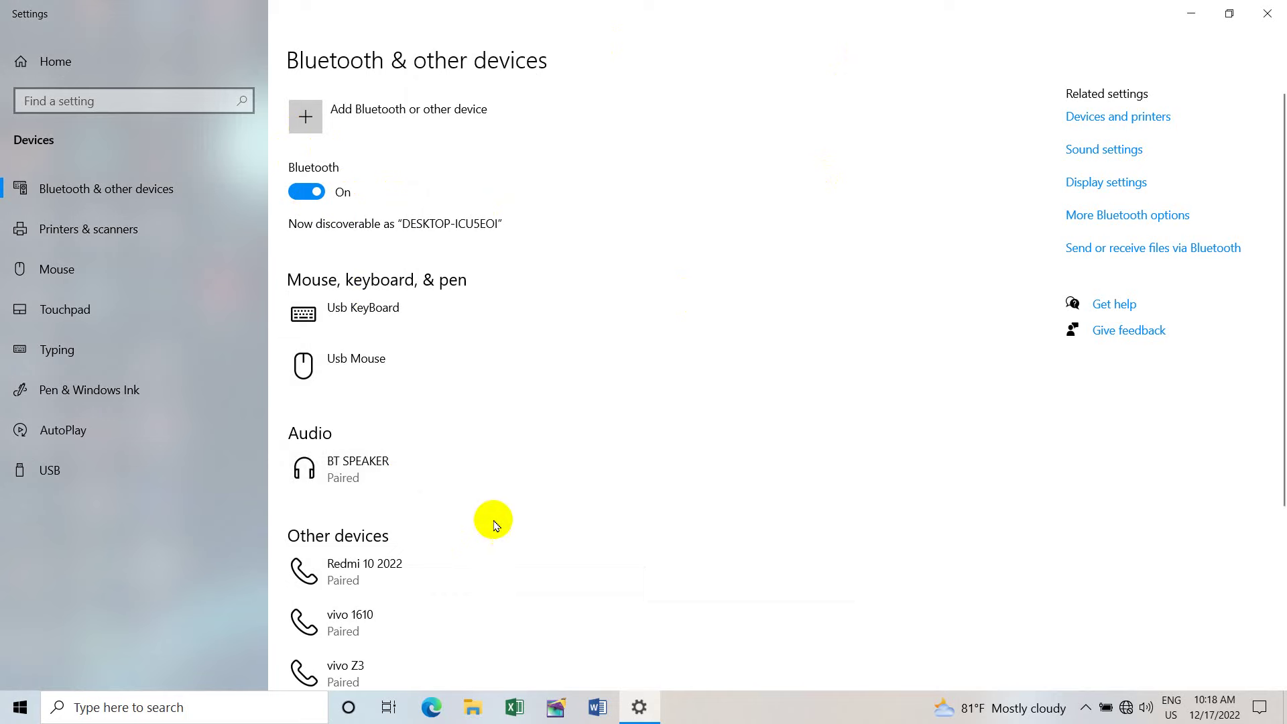
left_click(1267, 12)
- Refresh the desktop, then start Send a File from the tray's Bluetooth icon
right_click(328, 205)
left_click(440, 283)
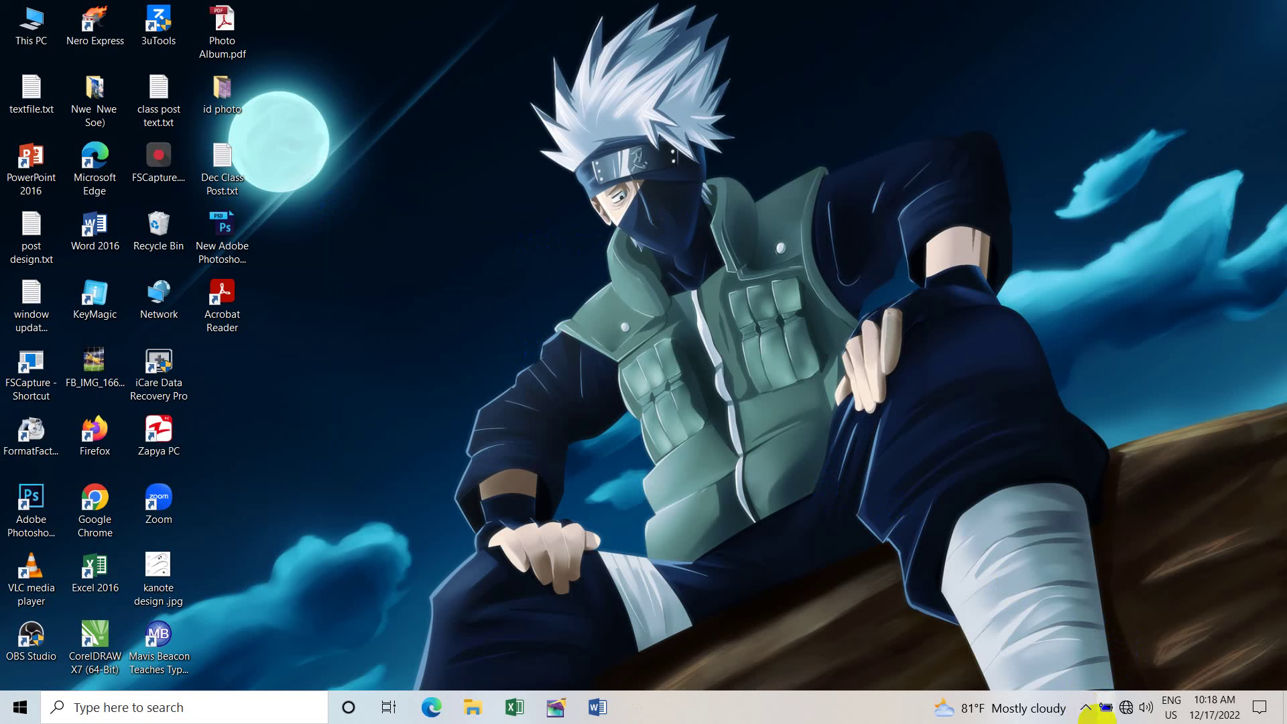
left_click(1088, 710)
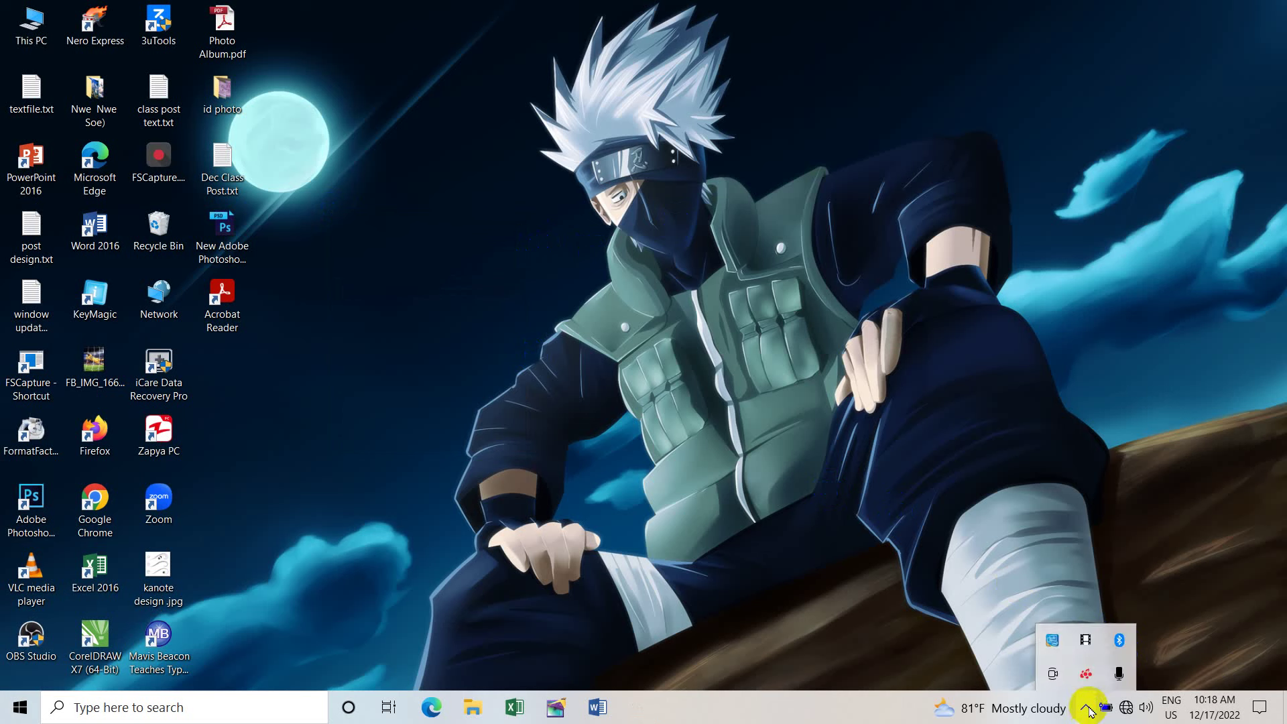
right_click(1119, 642)
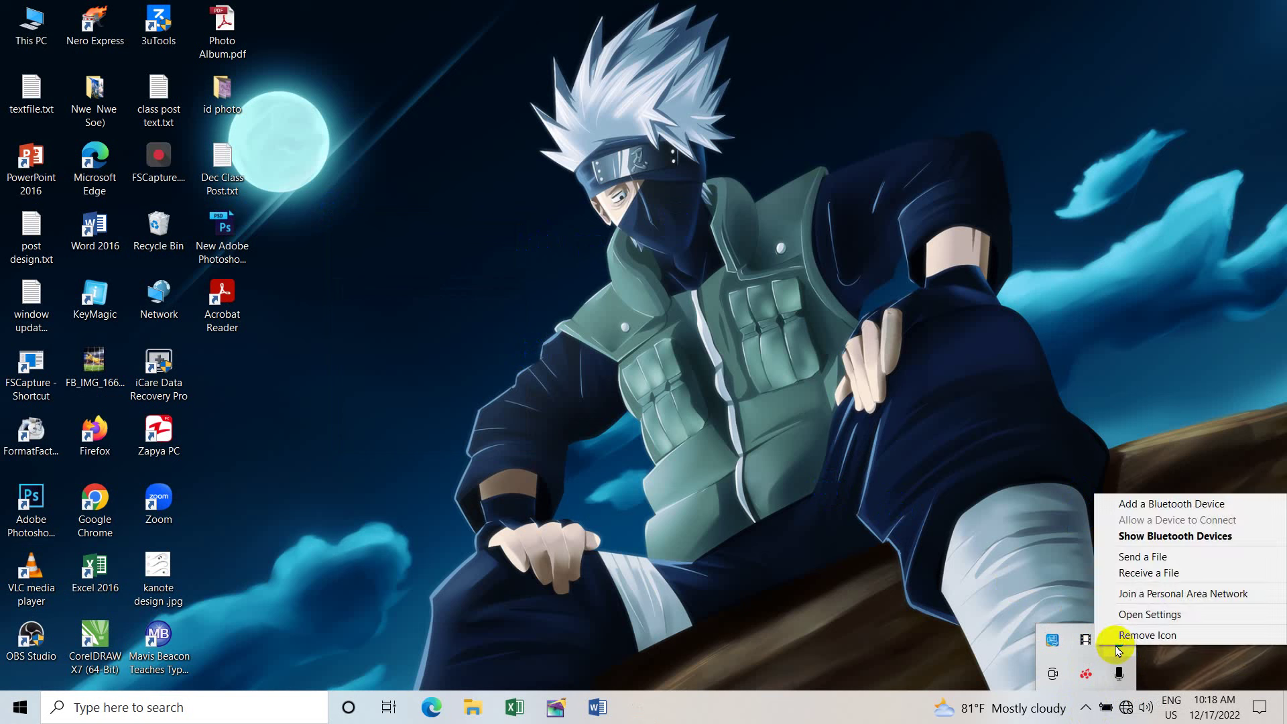
left_click(1204, 560)
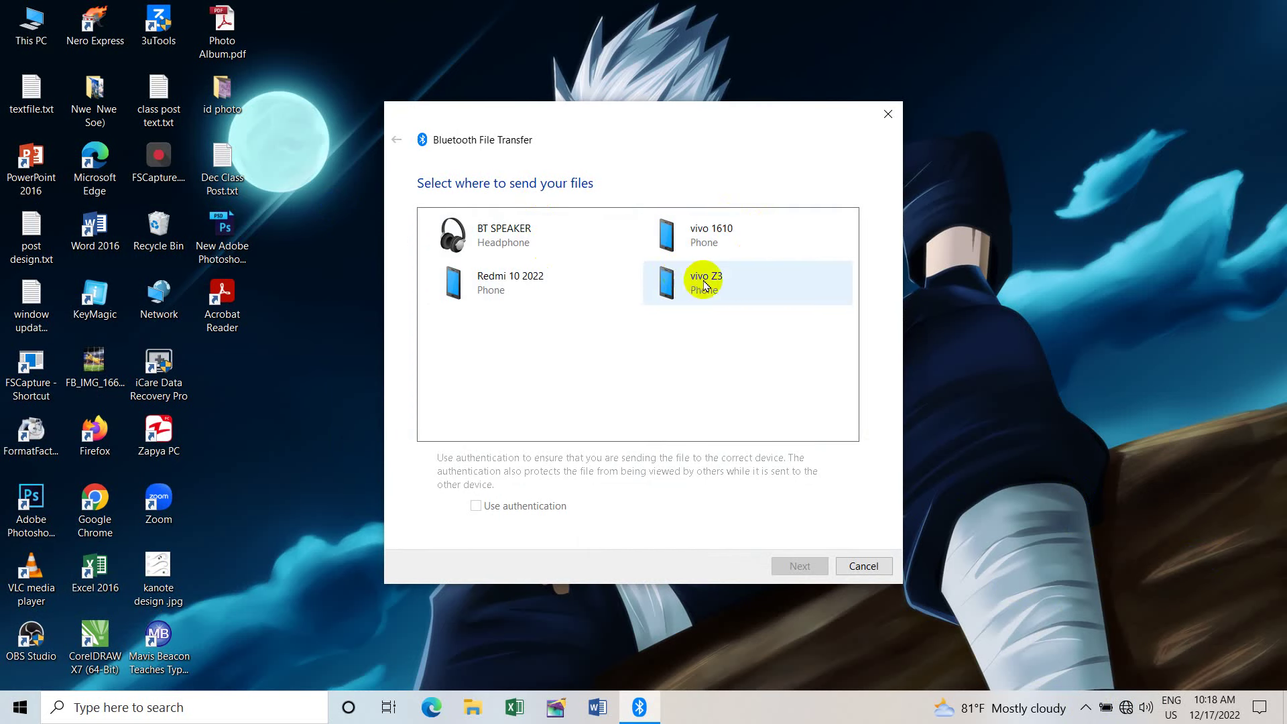
- Choose vivo Z3 as the receiving phone and browse for the file to send
left_click(757, 284)
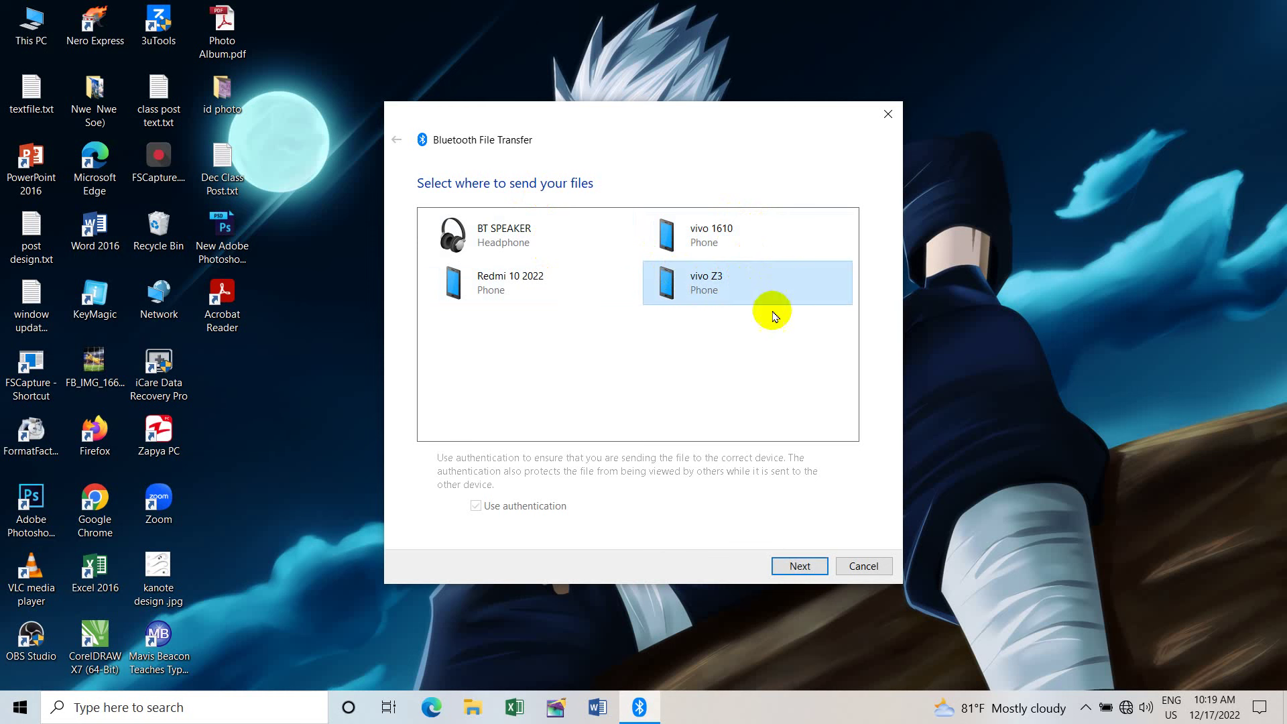
left_click(800, 566)
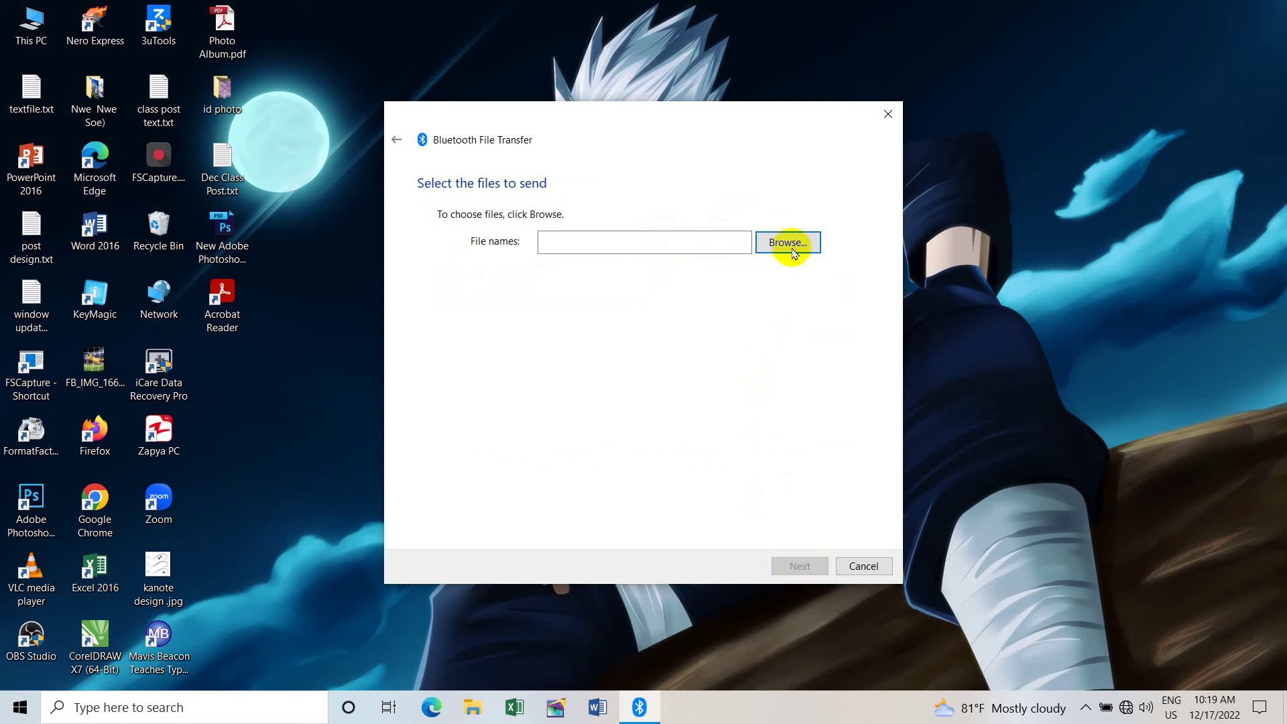
left_click(795, 246)
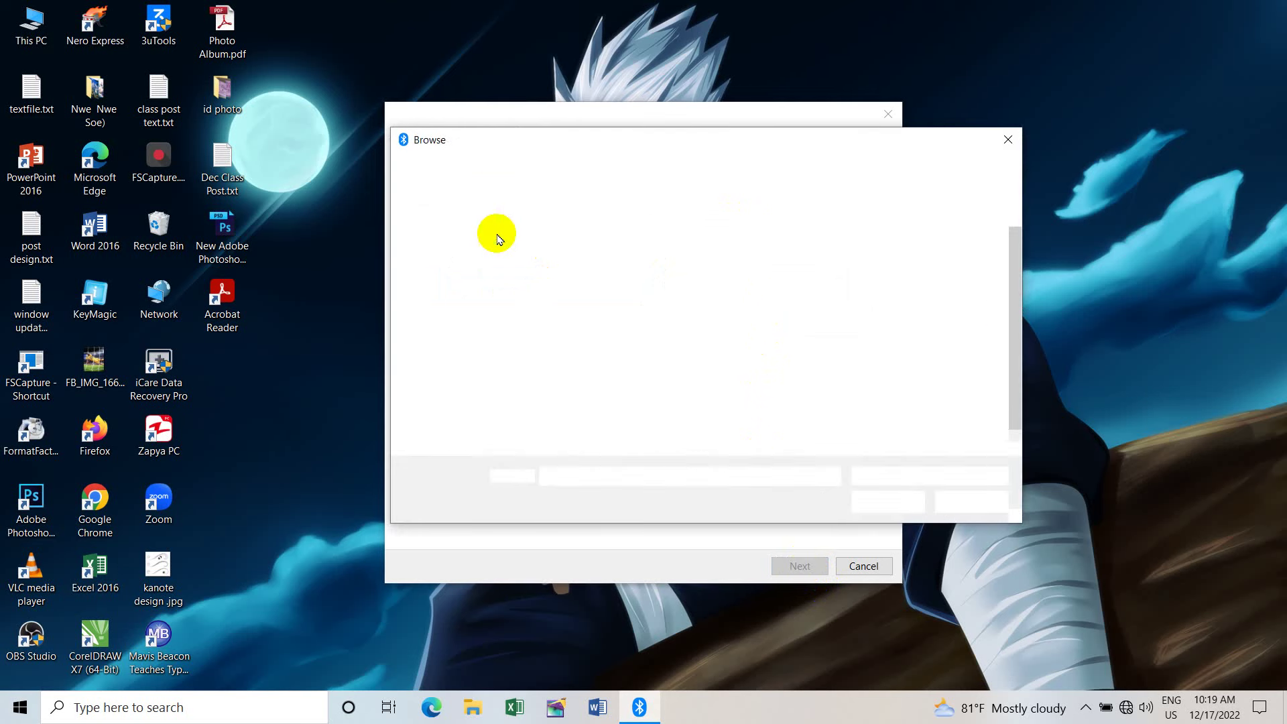
scroll(718, 339, "down", 1)
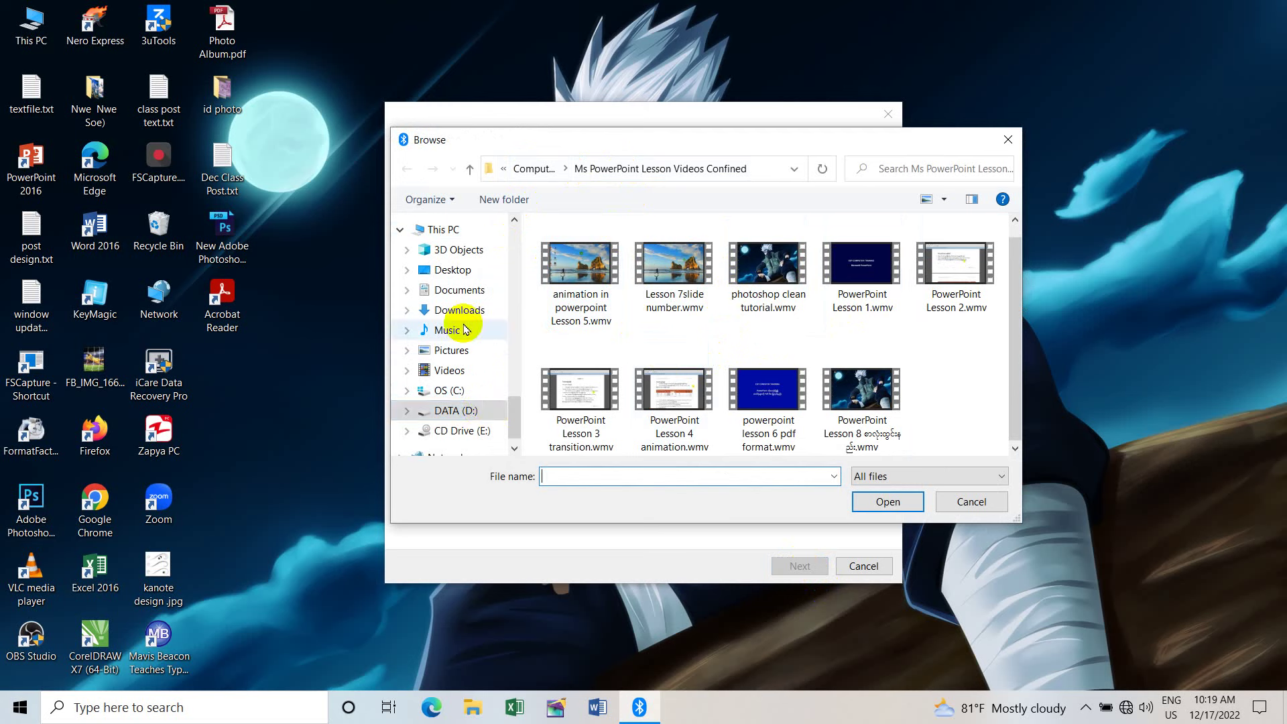
- Pick the preview jpg in DATA (D:) > DESIGN POST > icon and send it
left_click(502, 419)
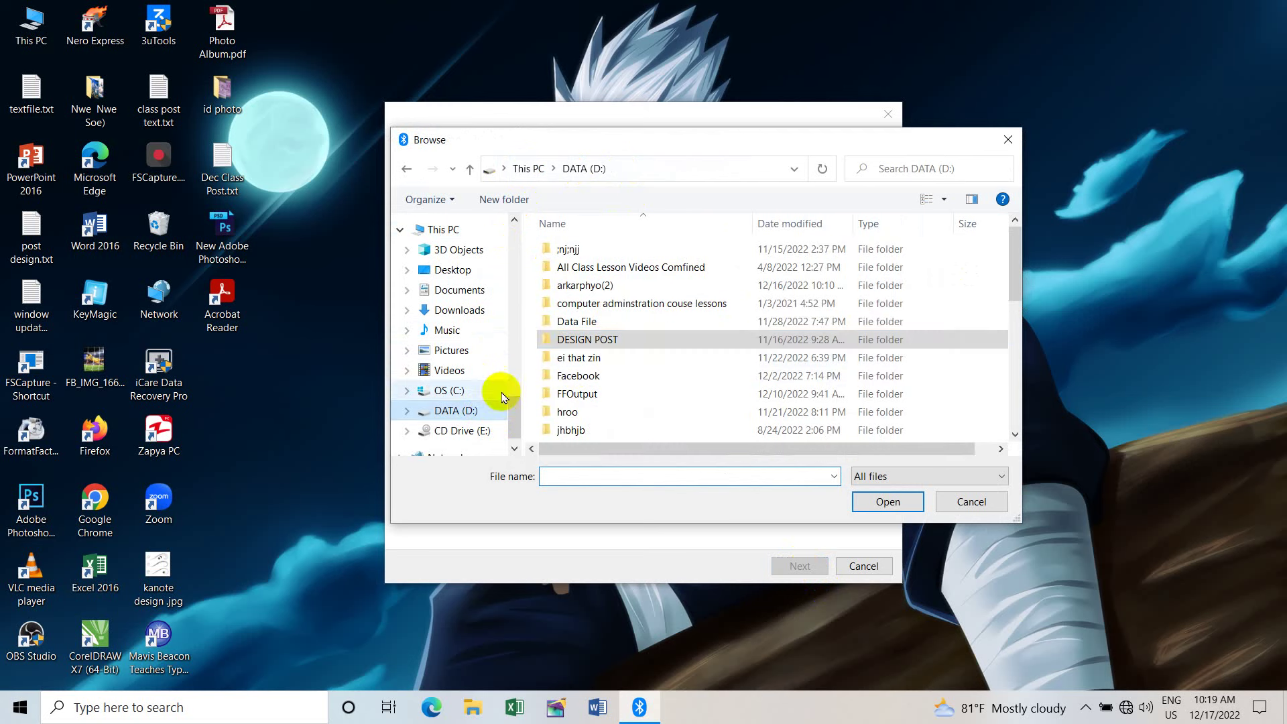
double_click(655, 342)
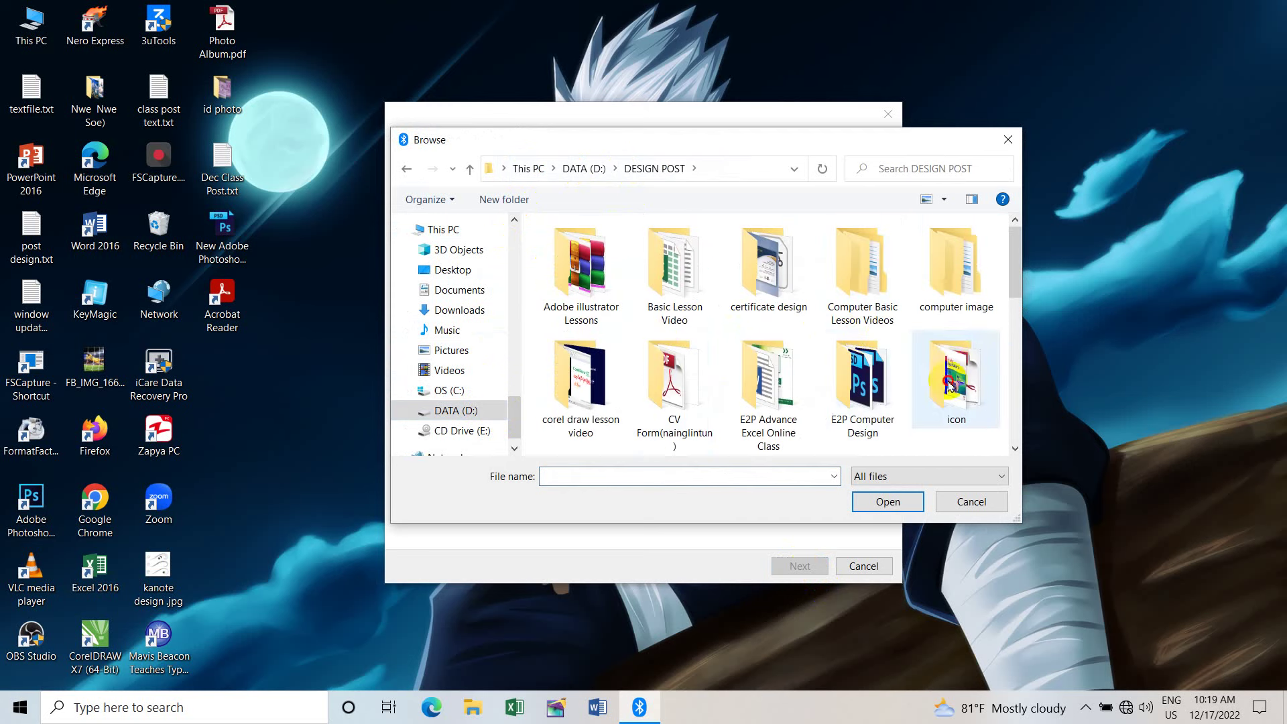
double_click(955, 379)
left_click(843, 268)
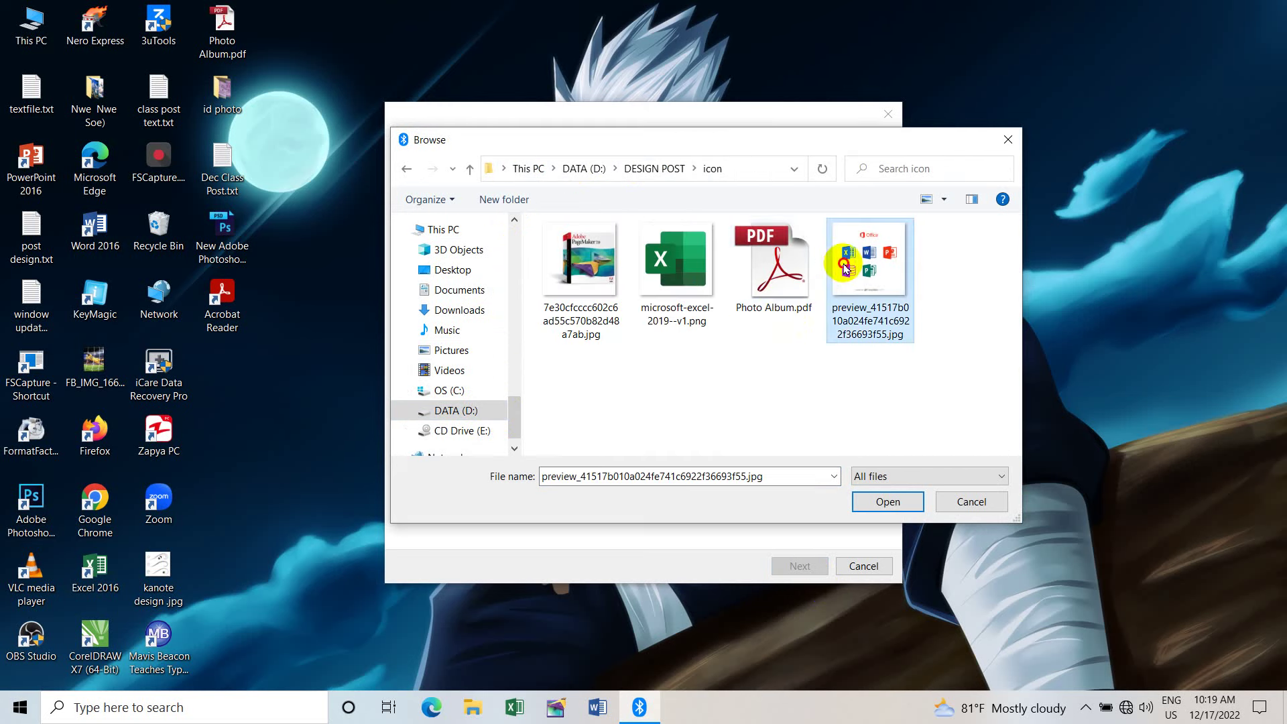
left_click(897, 503)
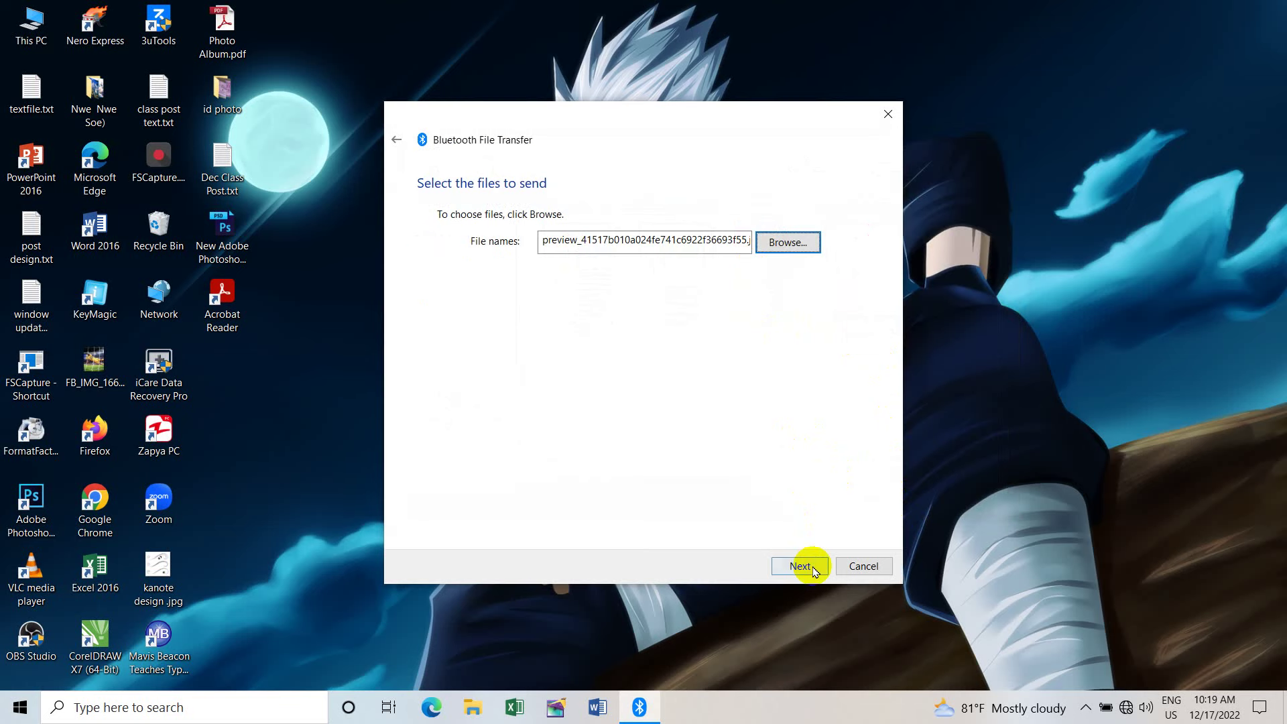
left_click(808, 565)
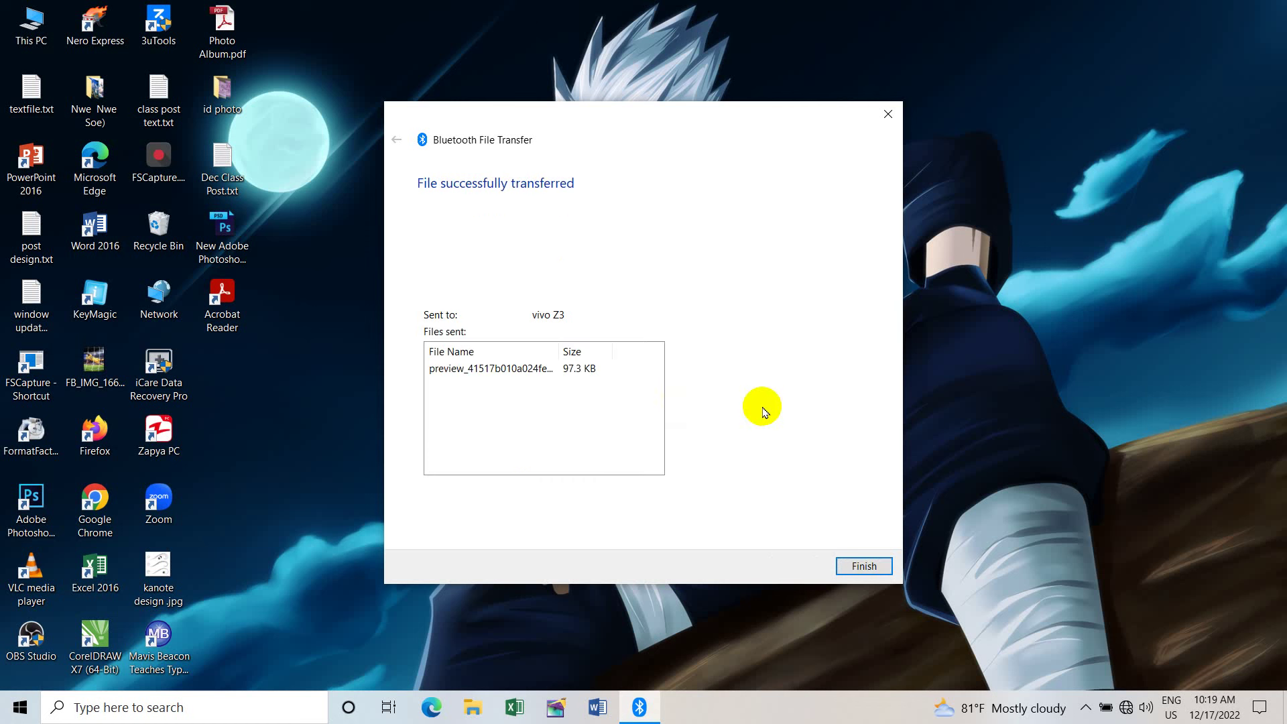
- Finish the successful 97.3 KB preview jpg transfer to vivo Z3
left_click(869, 574)
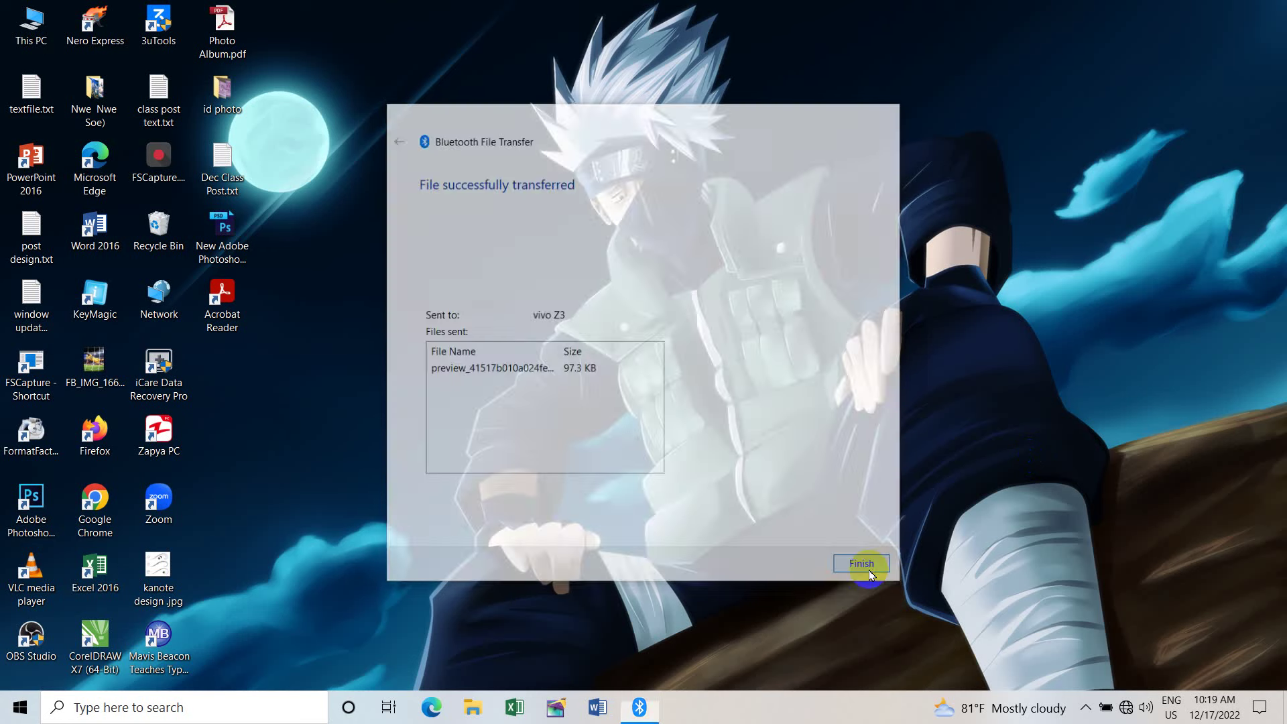